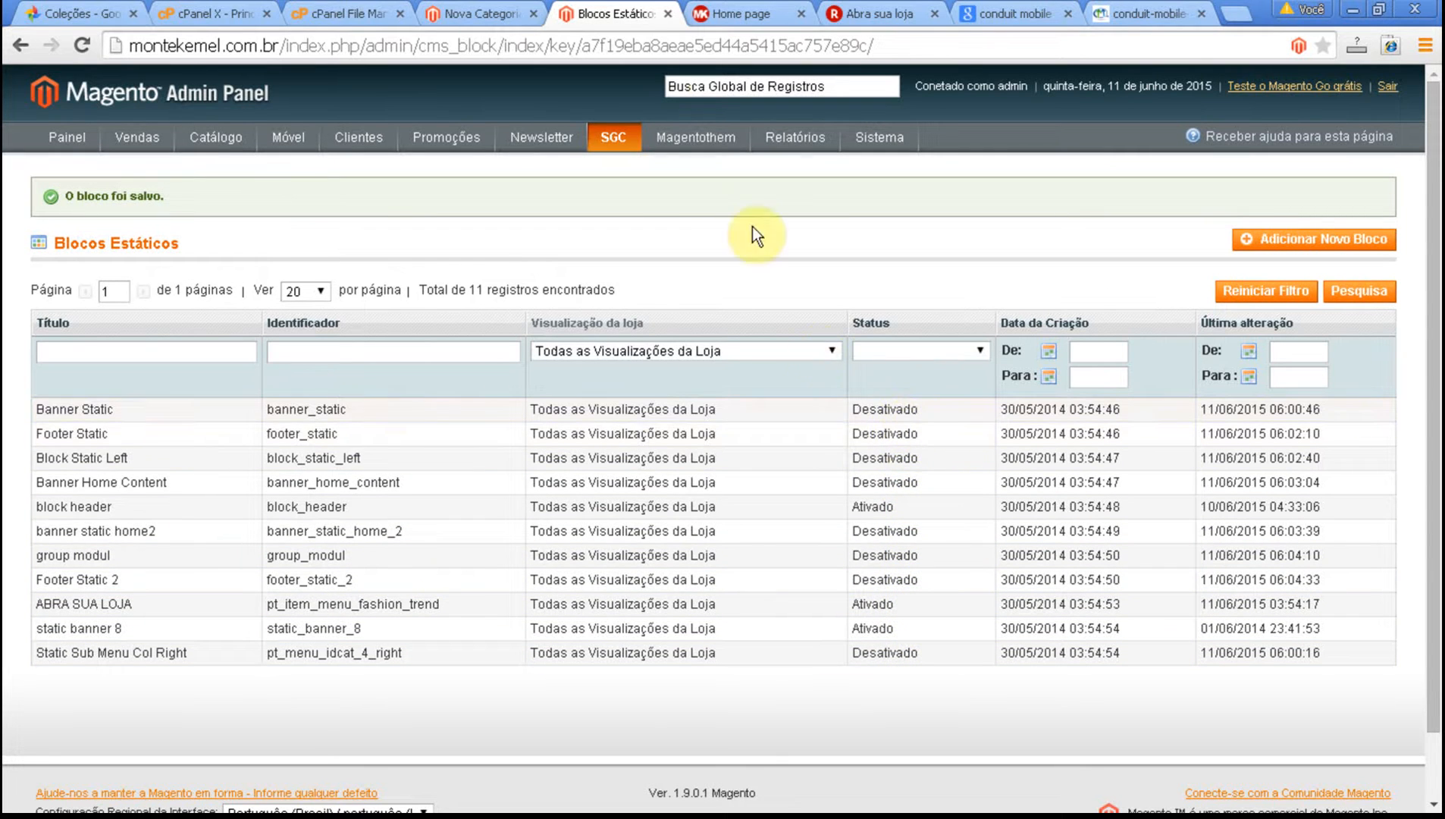
Reload the montekemel.com.br storefront home page and examine its sections from header to footer.
left_click(735, 14)
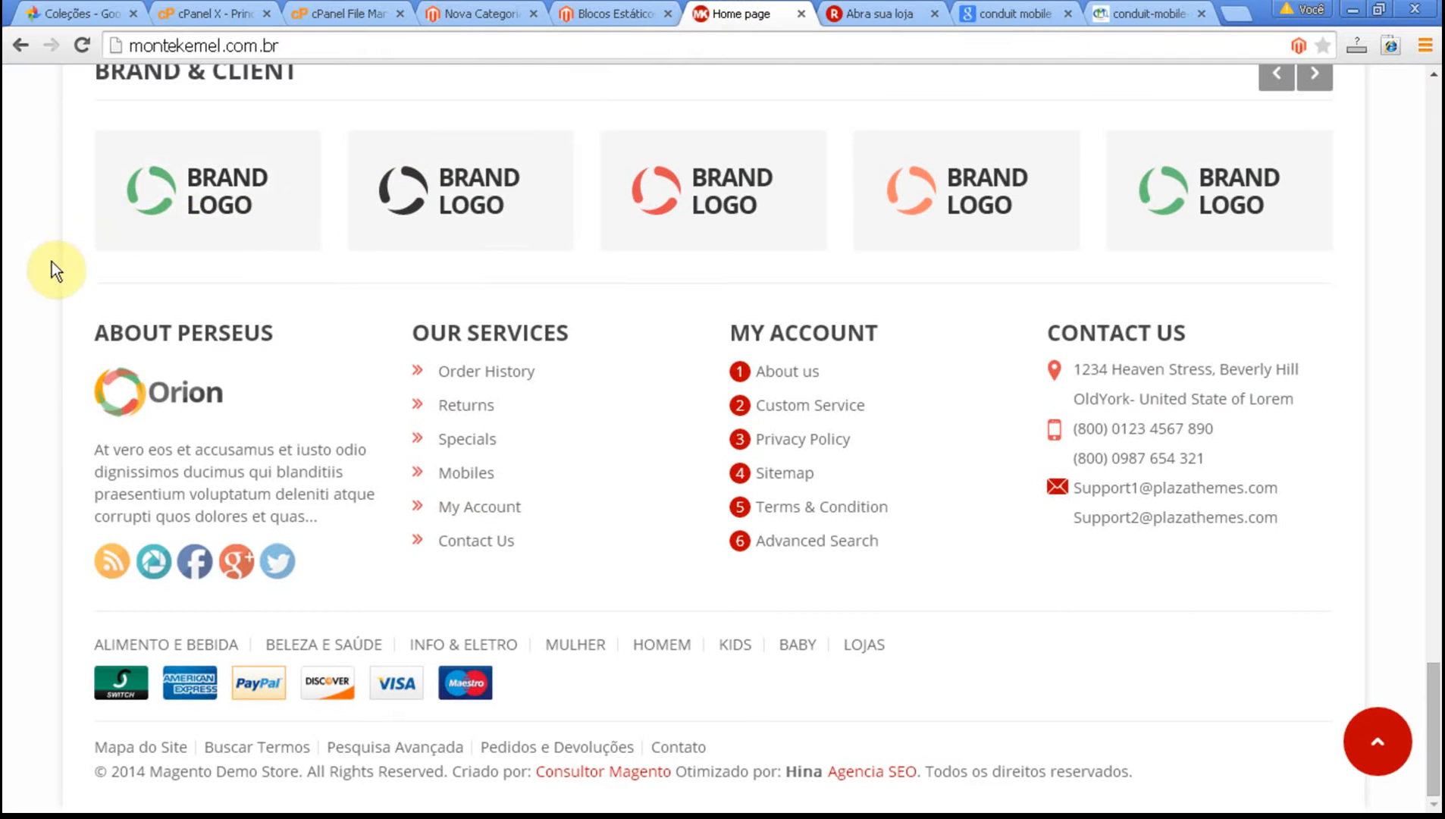
key("Home")
left_click(79, 45)
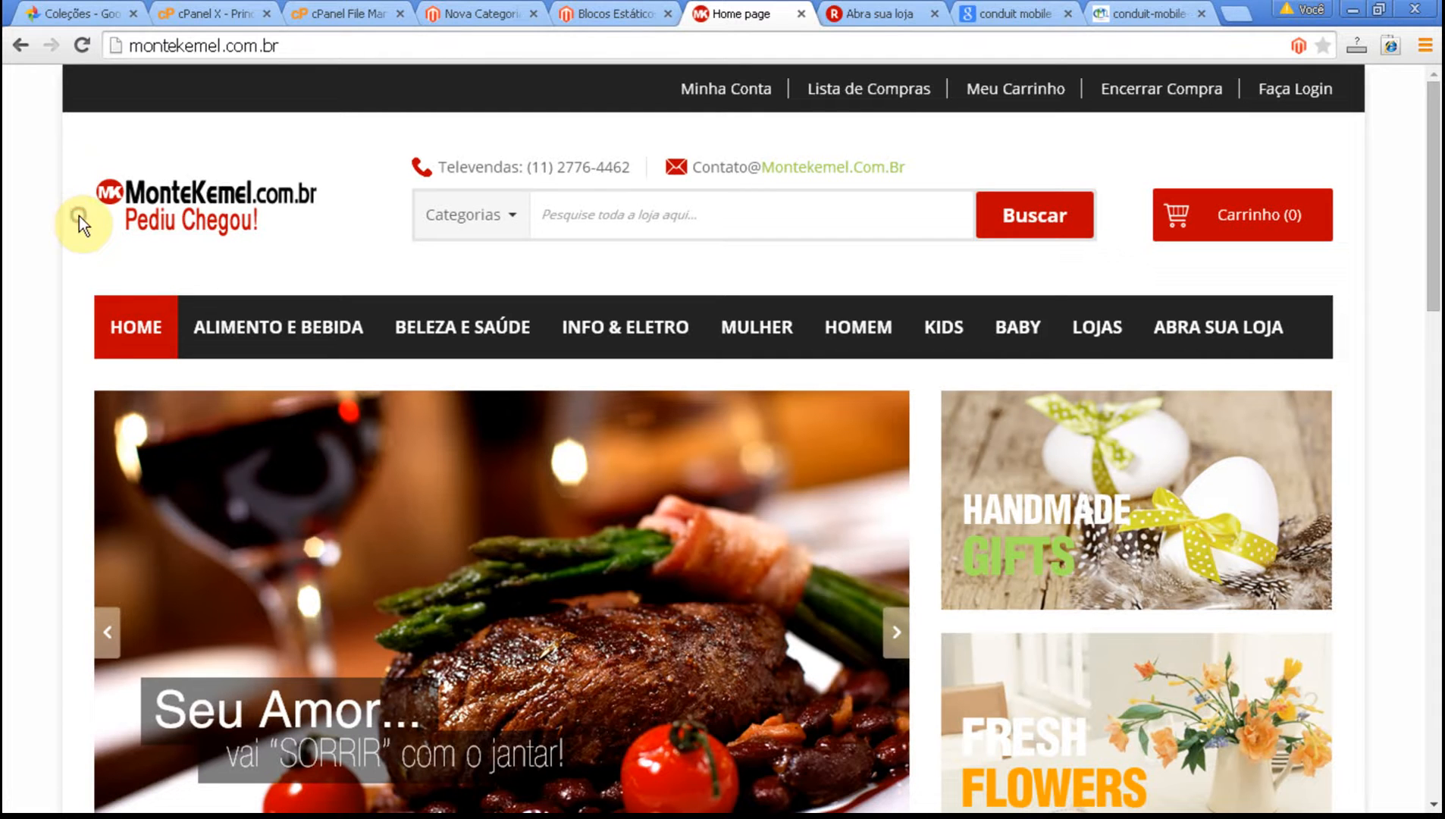
scroll(79, 216, "down", 7)
scroll(79, 213, "down", 14)
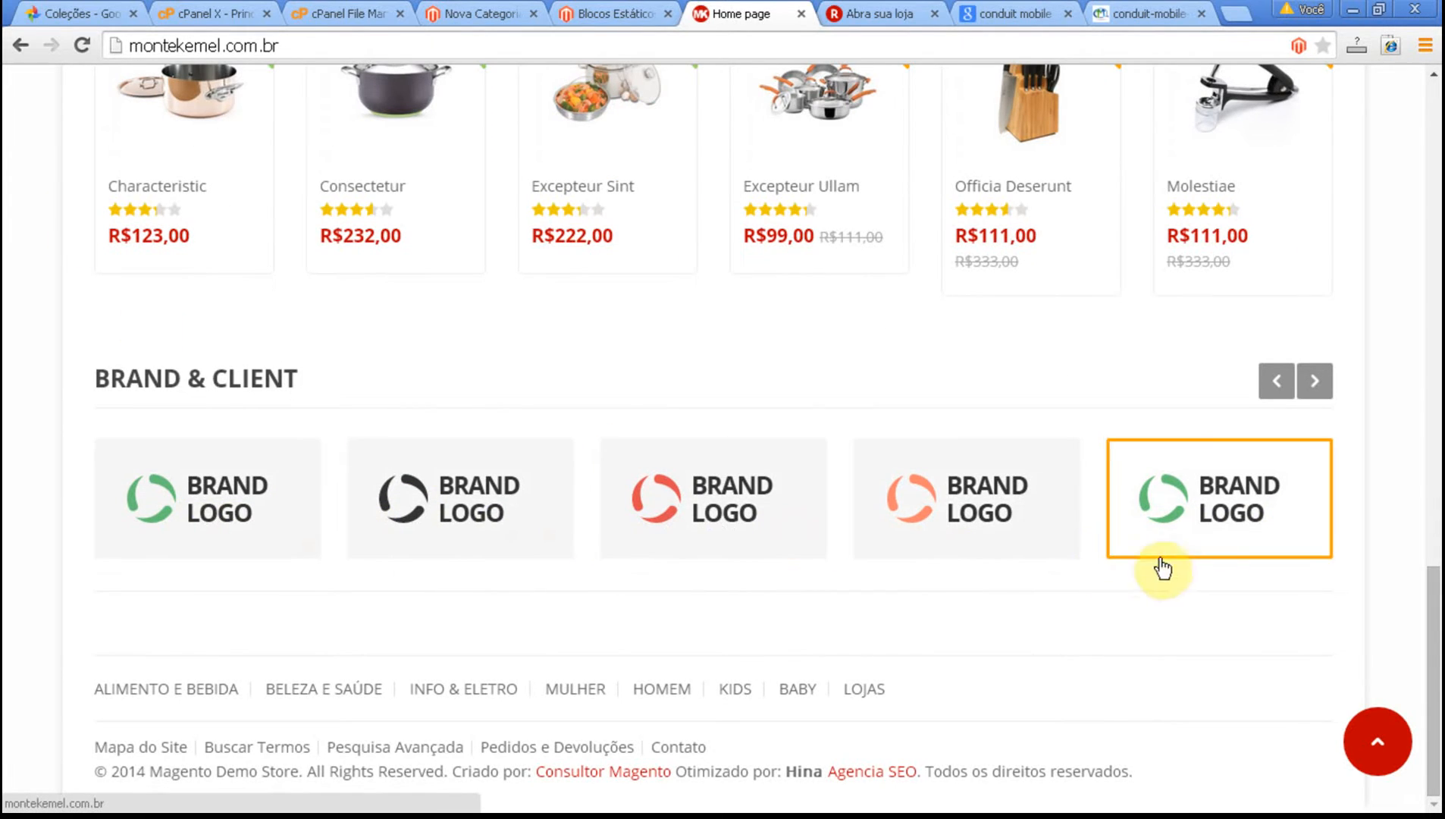
scroll(1365, 584, "up", 8)
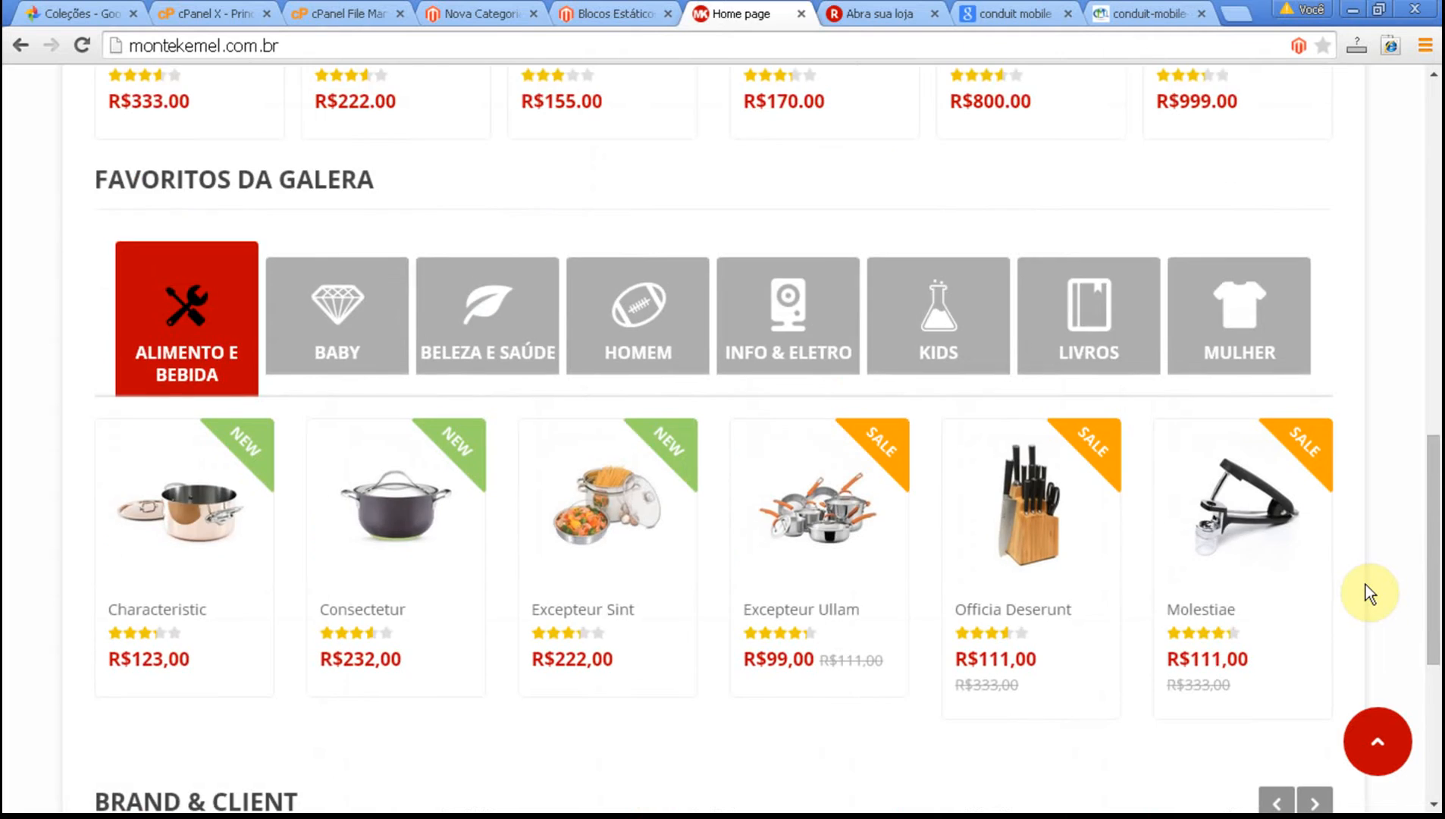
scroll(1365, 584, "up", 6)
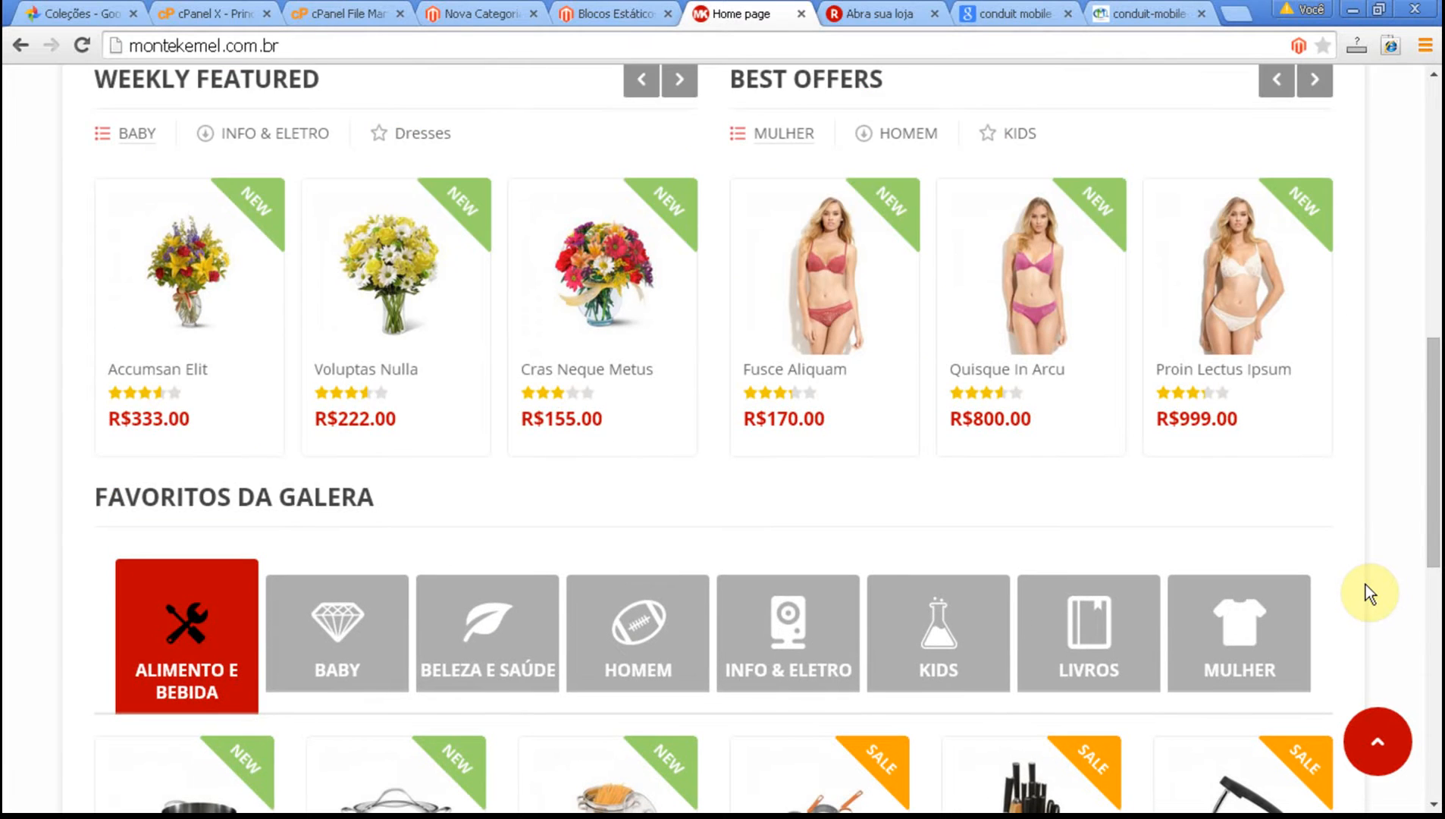
scroll(1365, 585, "up", 7)
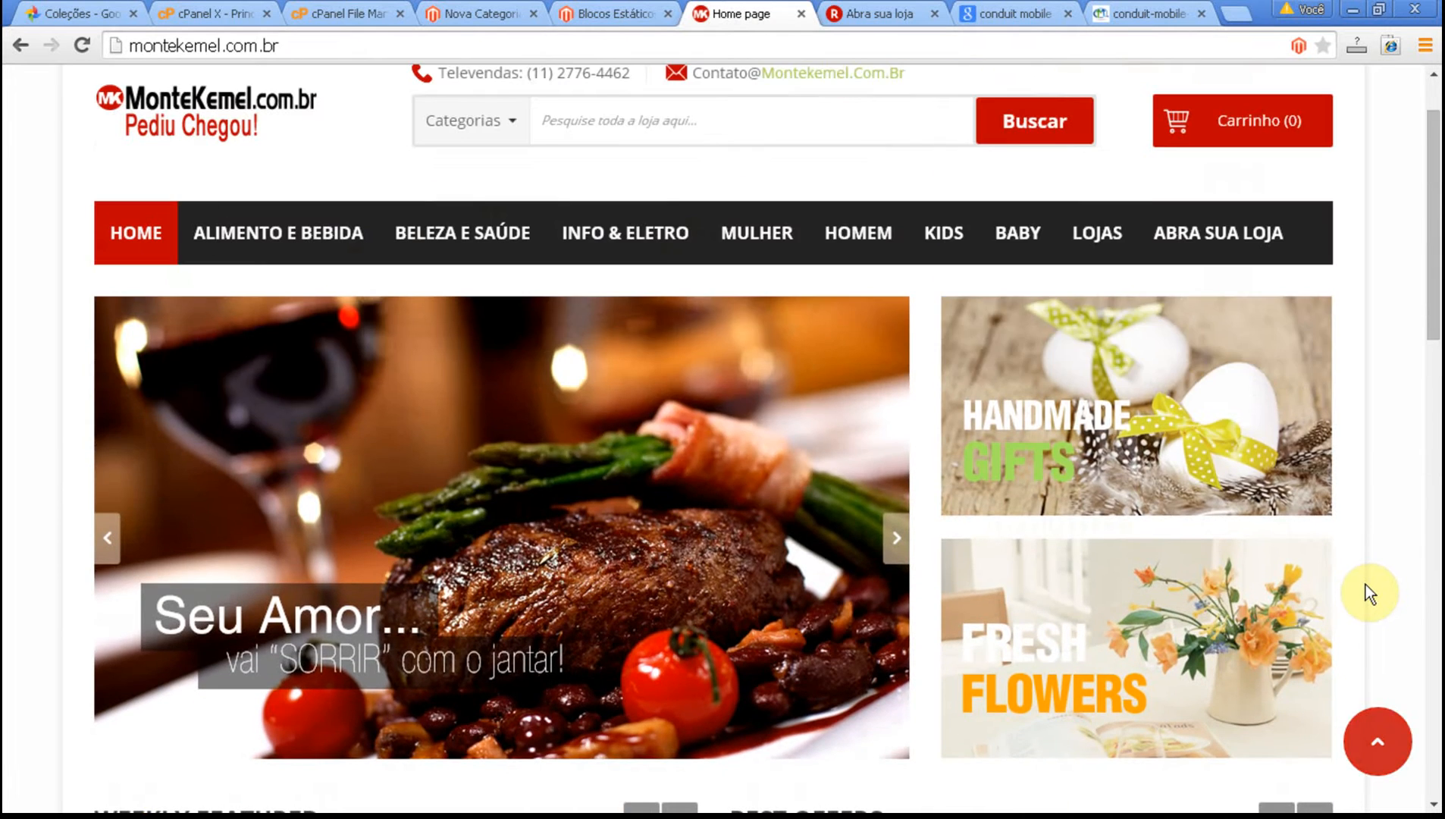
scroll(1382, 595, "down", 1)
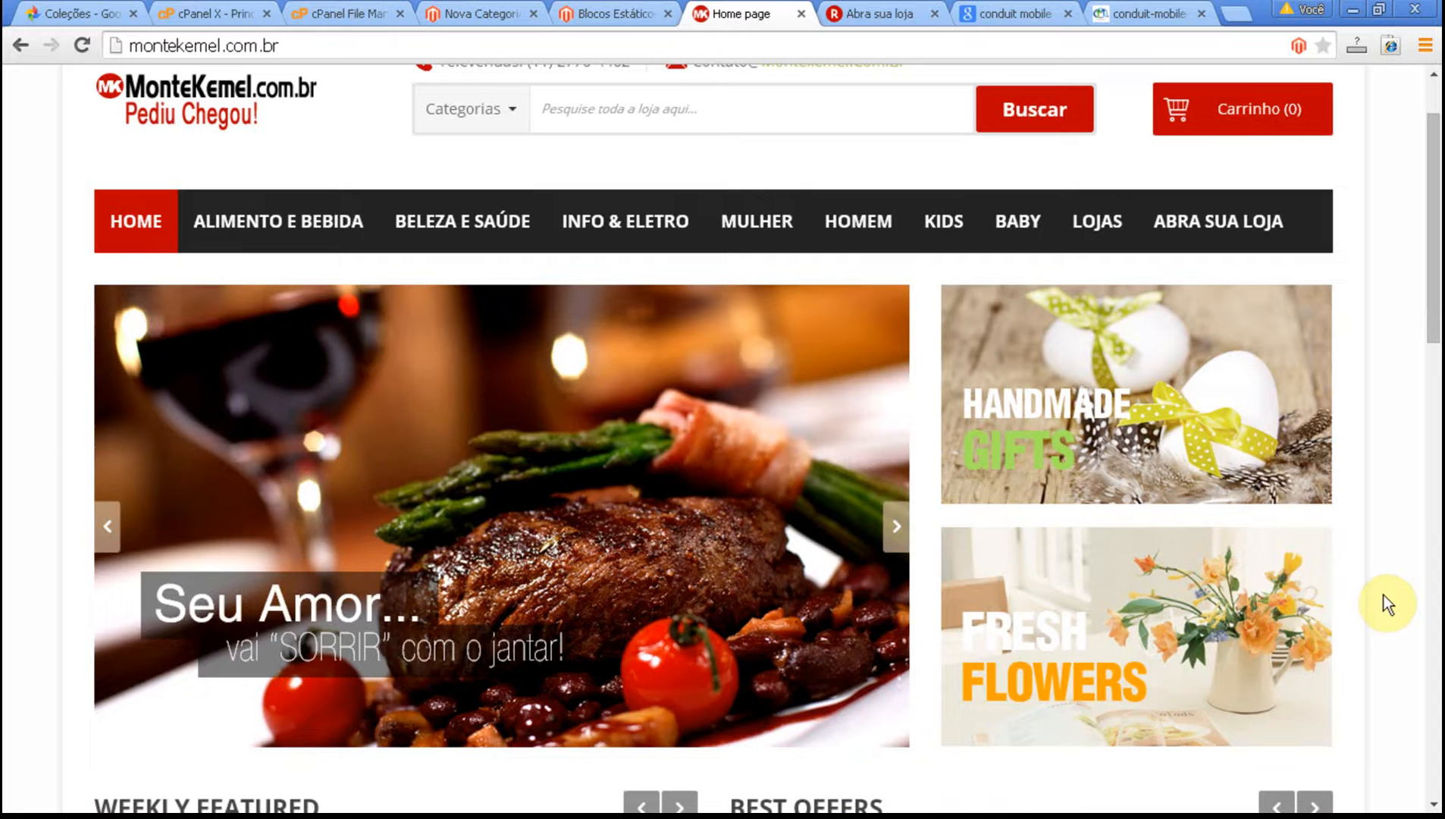
scroll(1384, 595, "up", 1)
Open the woman image from the ABRA SUA LOJA submenu in a new tab and check its address.
mouse_move(1228, 318)
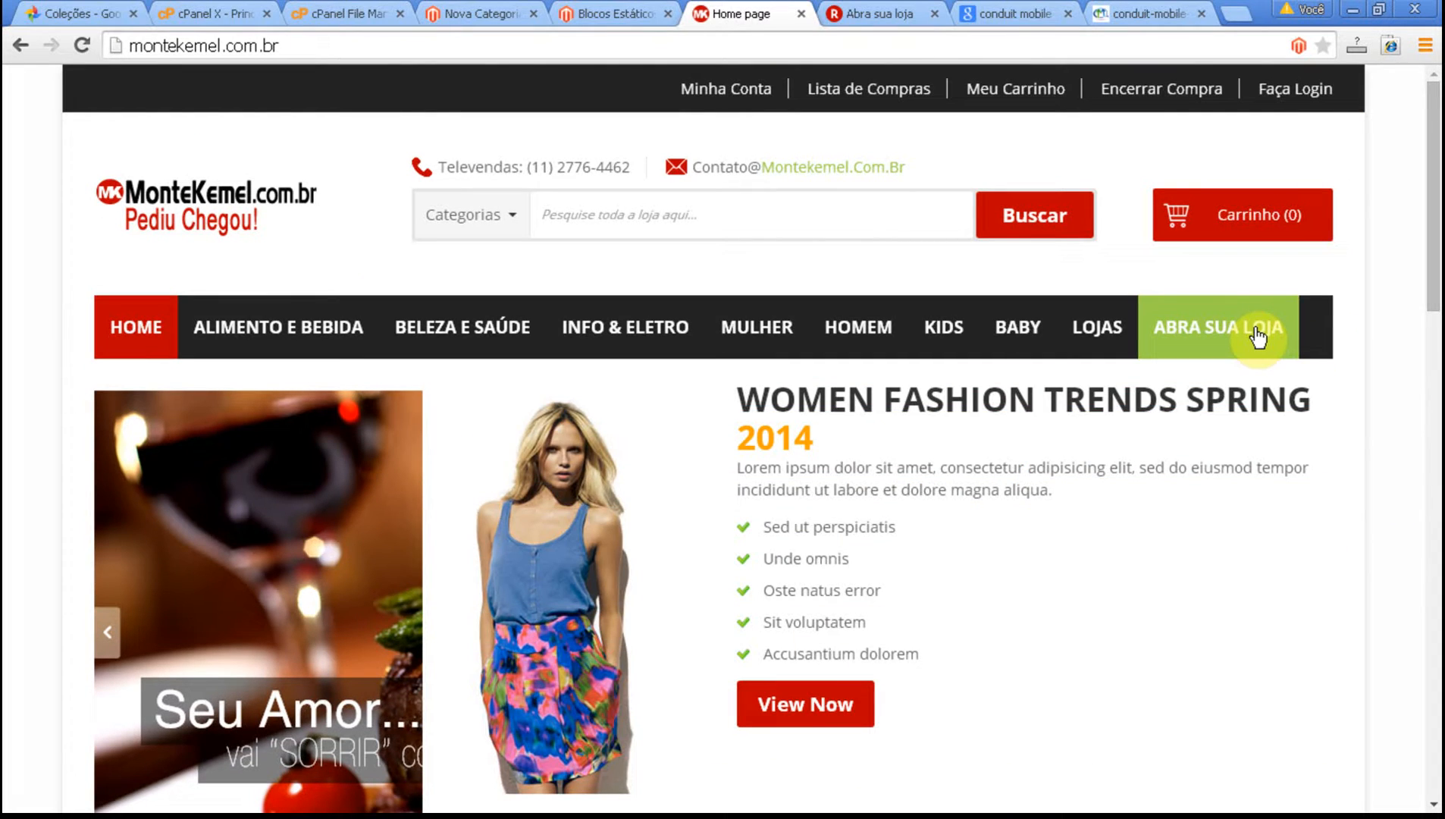
right_click(601, 559)
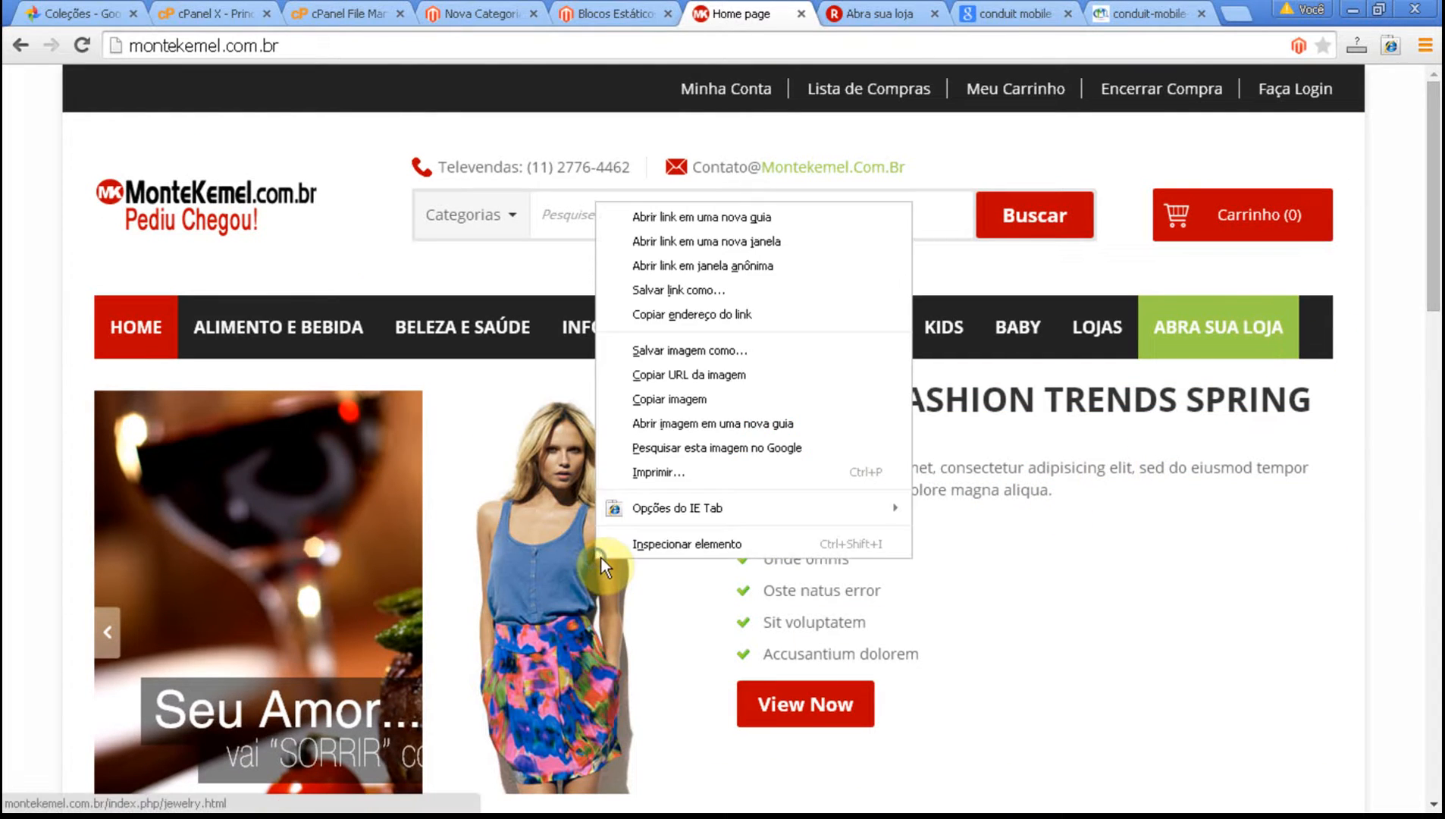
left_click(693, 425)
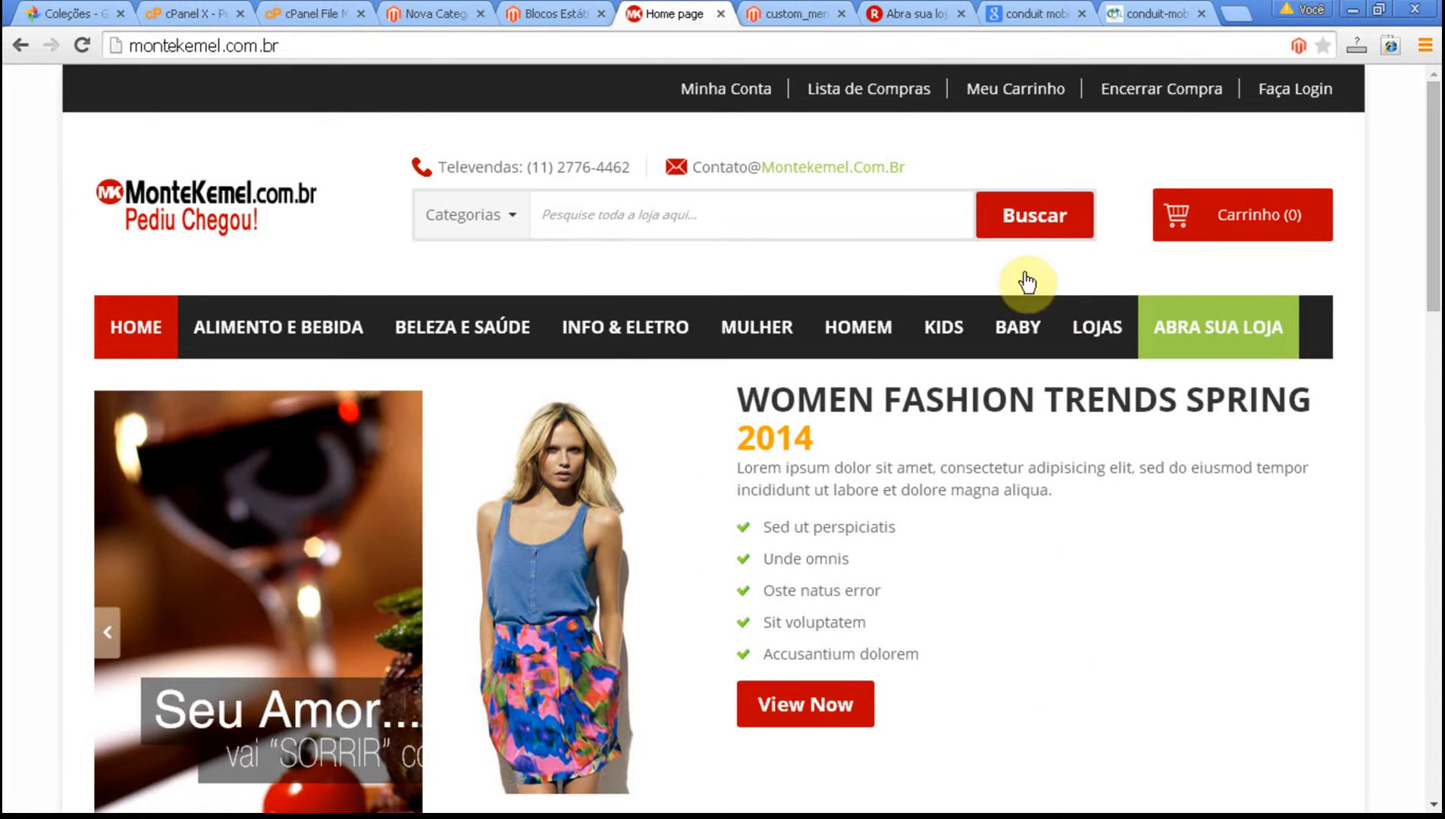
left_click(781, 13)
left_click_drag(287, 52, 549, 50)
left_click(543, 50)
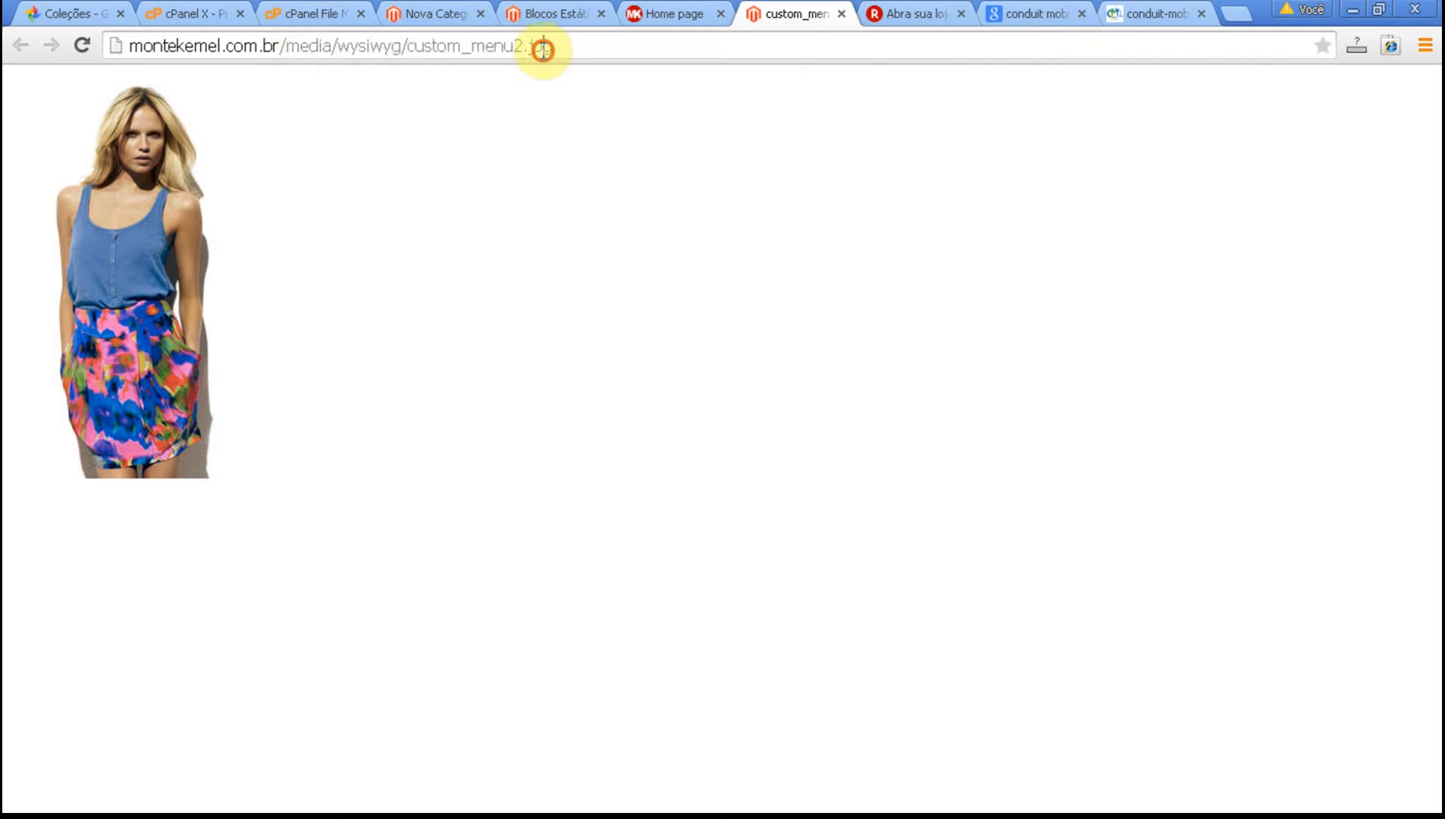
Save the image as custom_menu2 in a new folder named wysiwyg inside #MonteKemel.com.br.
right_click(148, 258)
left_click(189, 257)
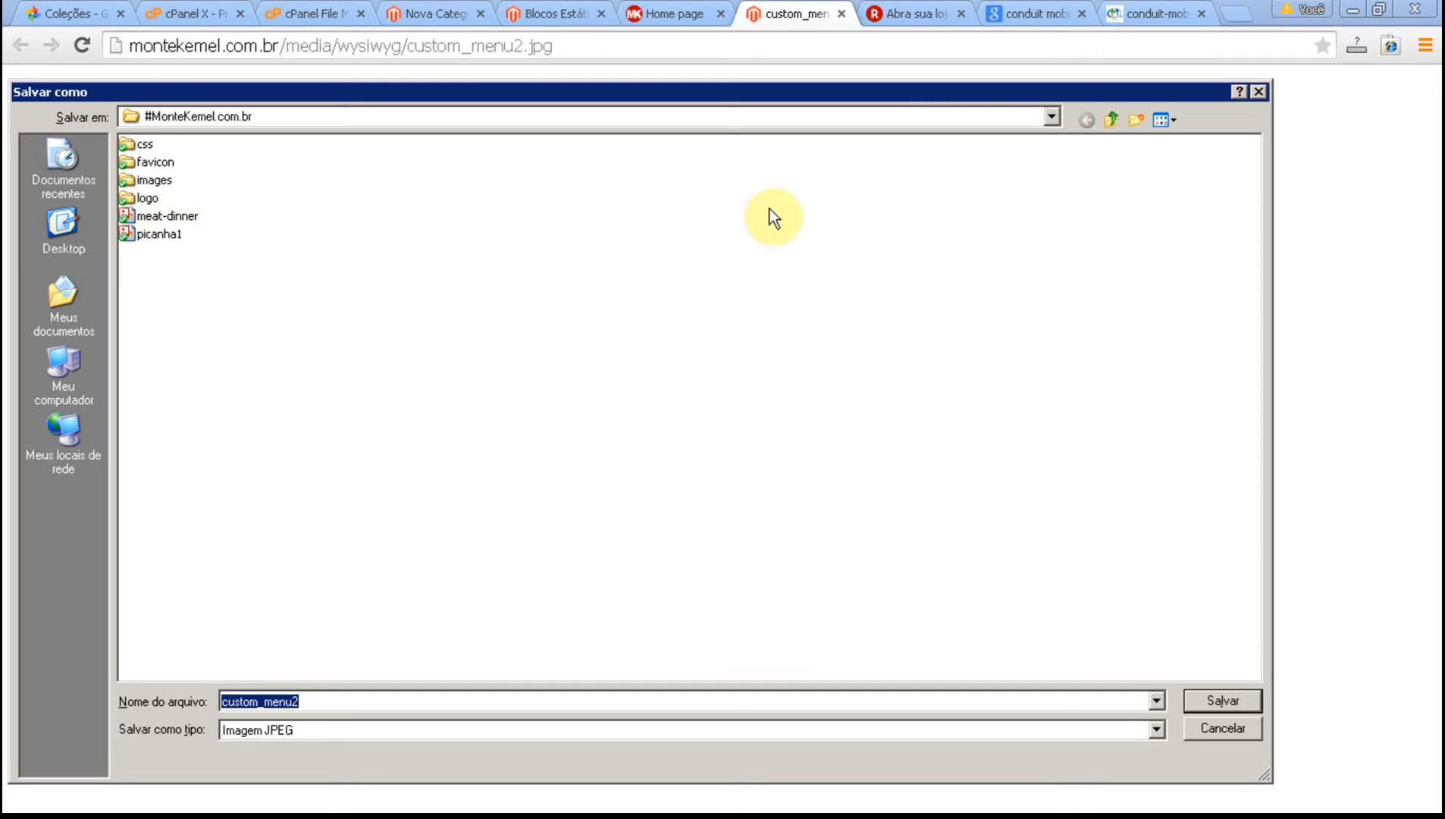
left_click(1136, 120)
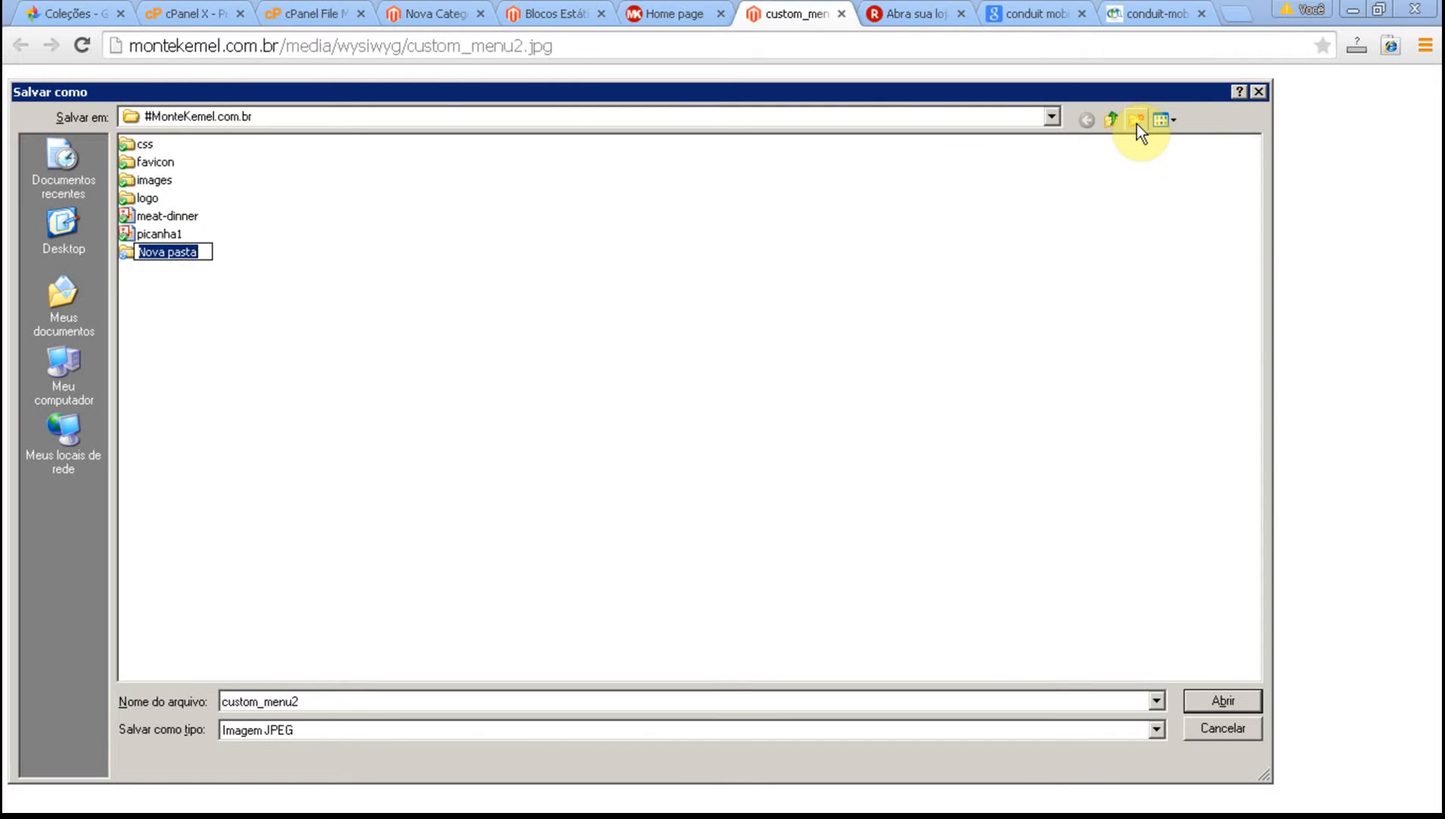
type("wy")
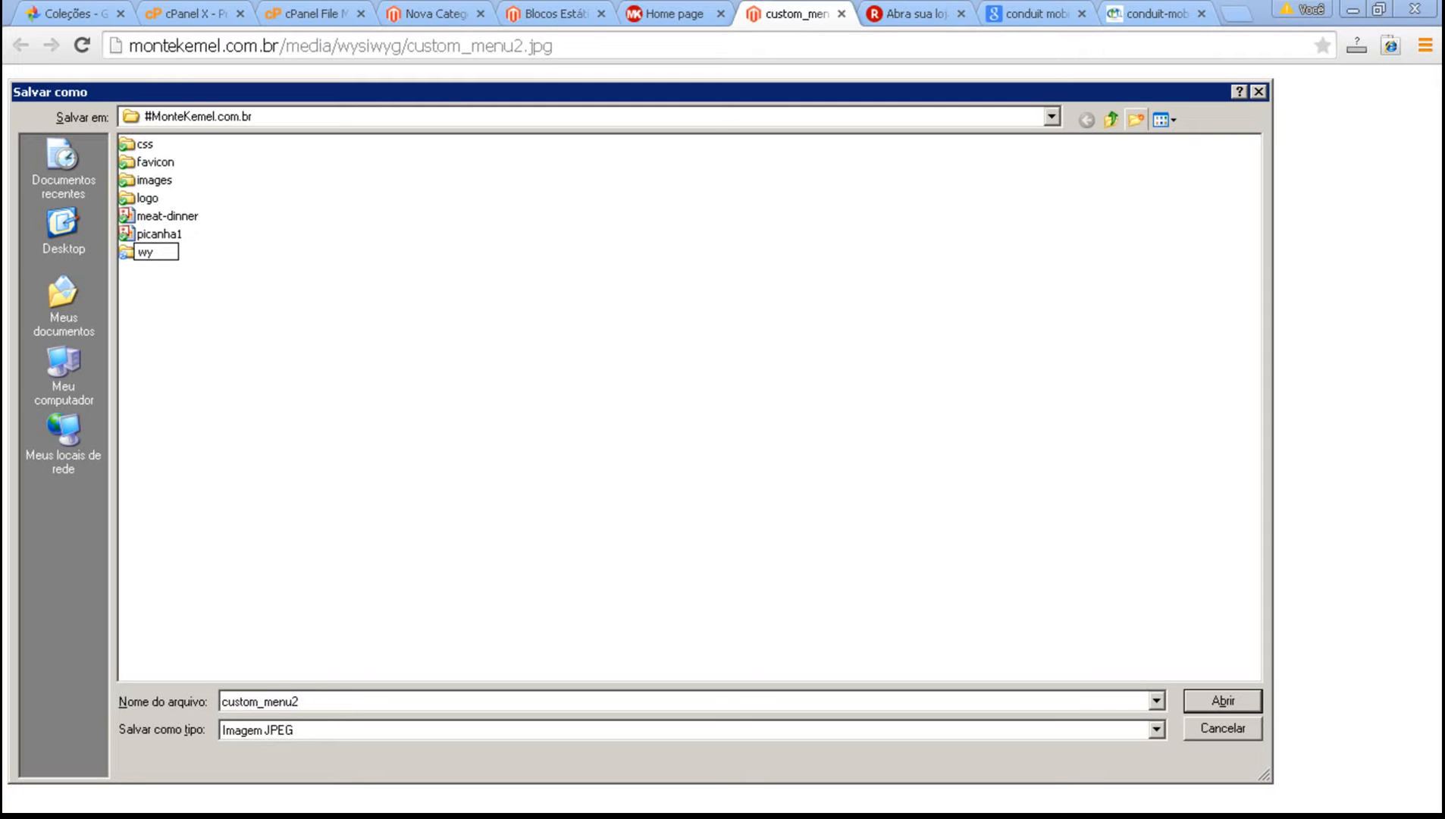
type("siwyg")
key("Return")
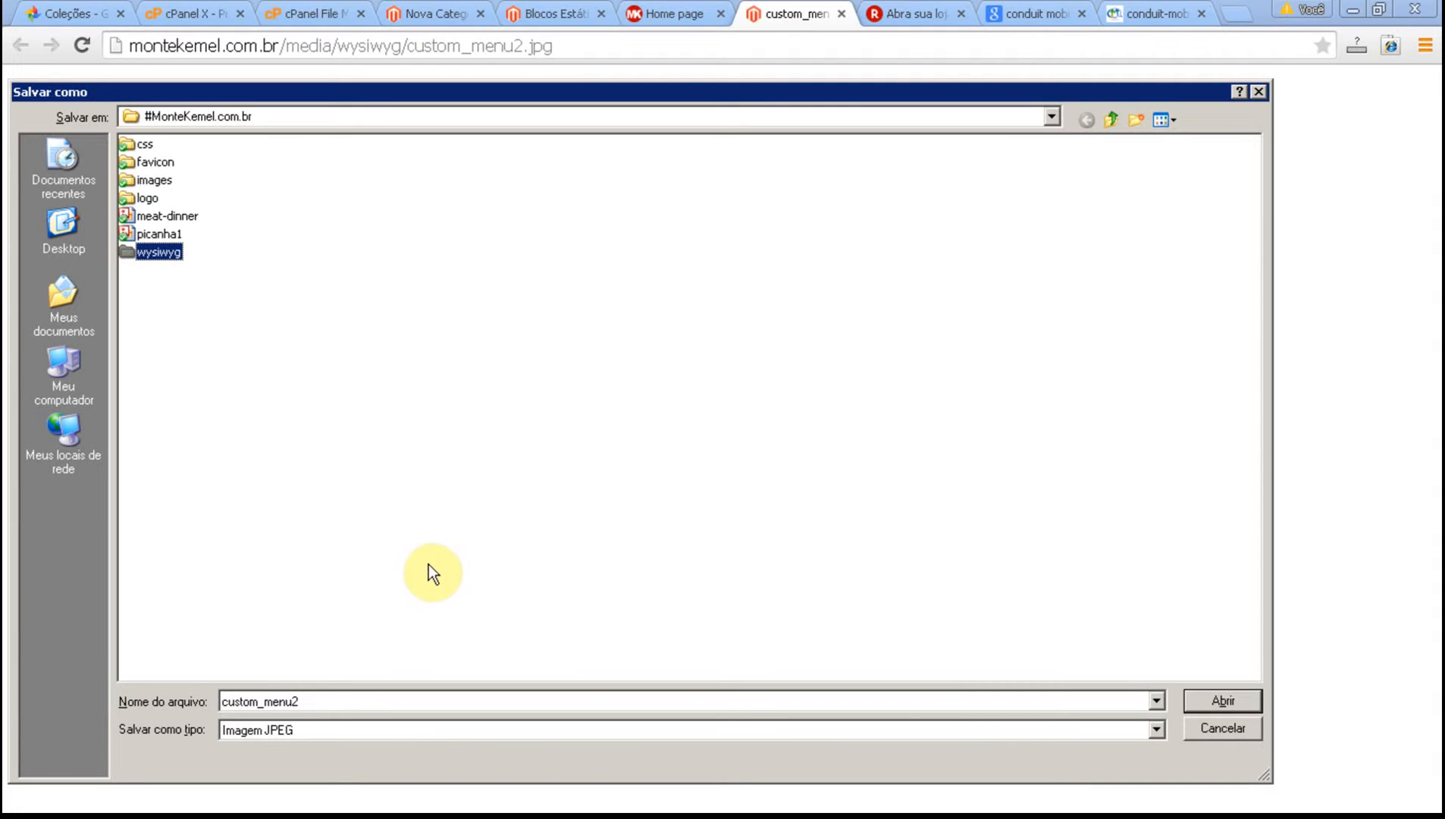
double_click(159, 251)
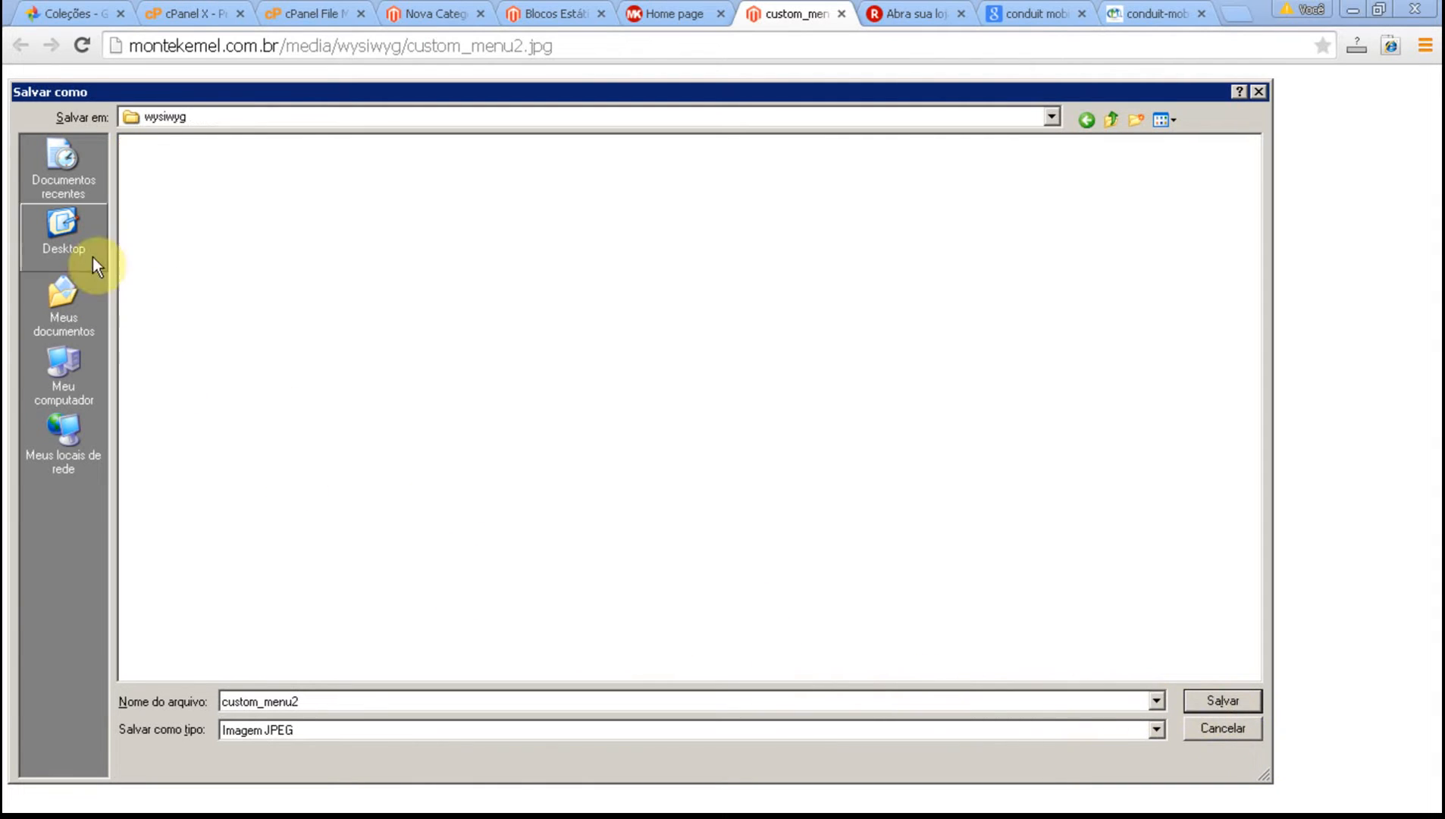
left_click(1220, 692)
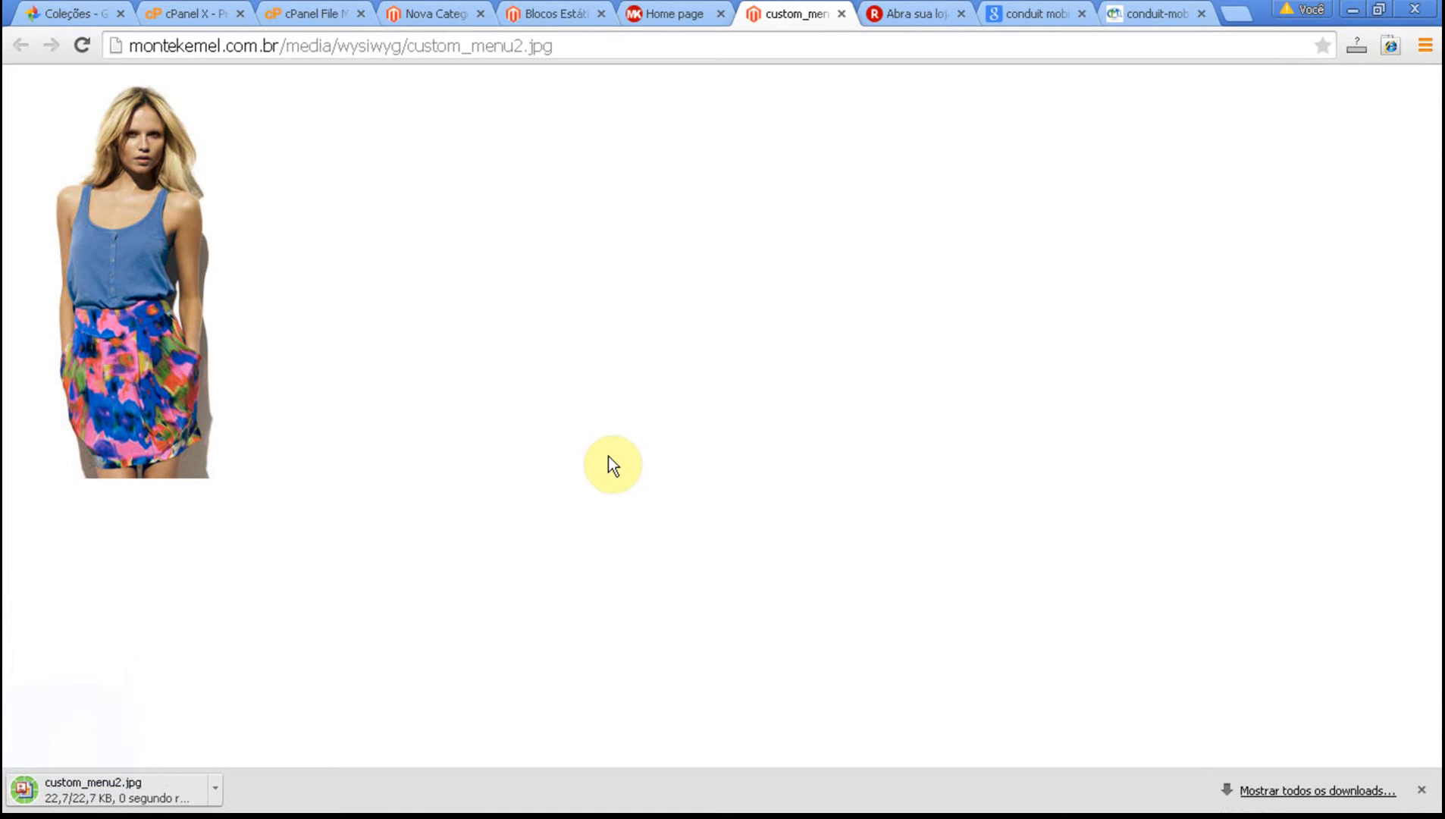
Switch to Fireworks and open custom_menu2 from the wysiwyg folder.
key("alt+Tab")
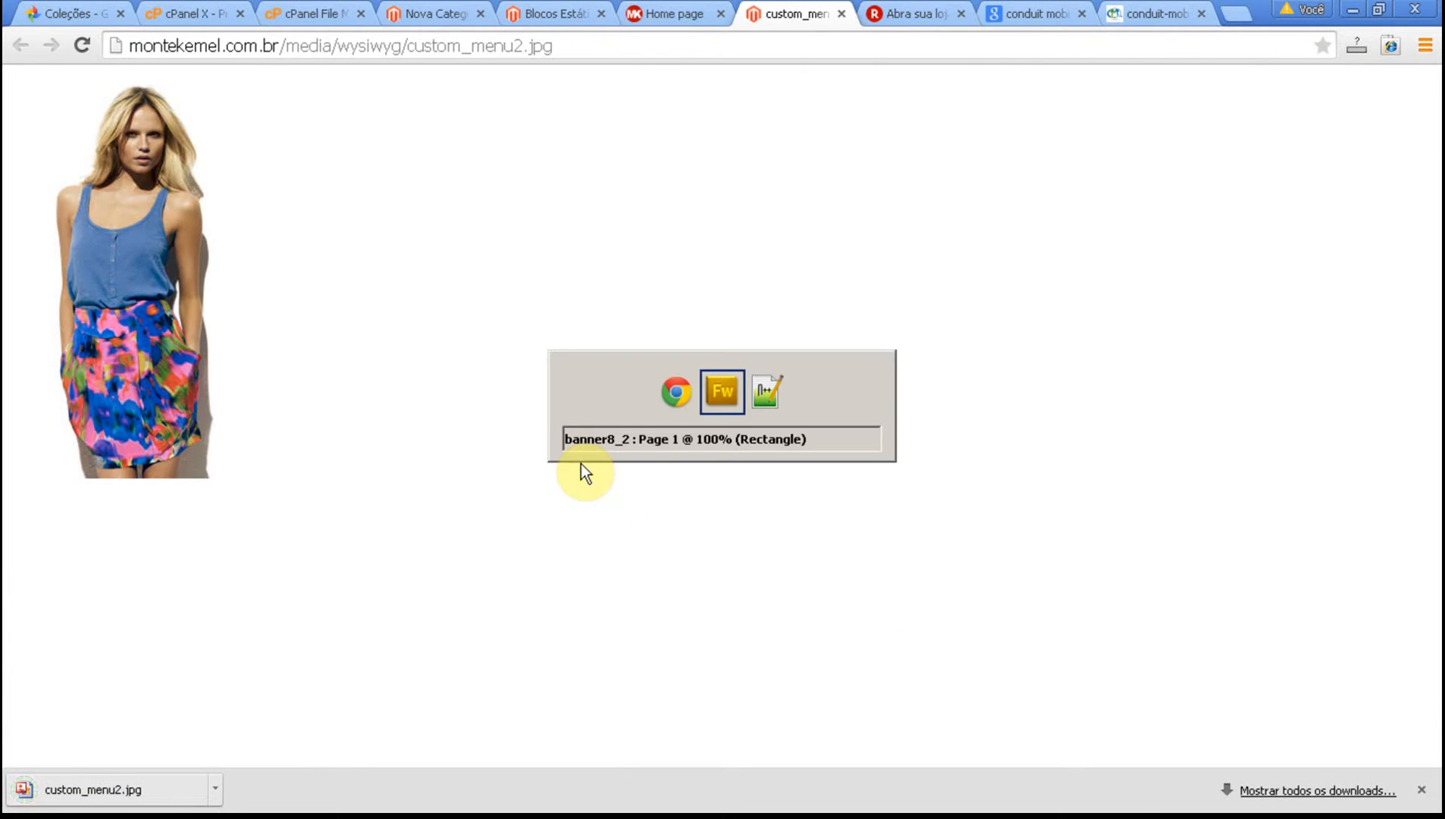
left_click(219, 465)
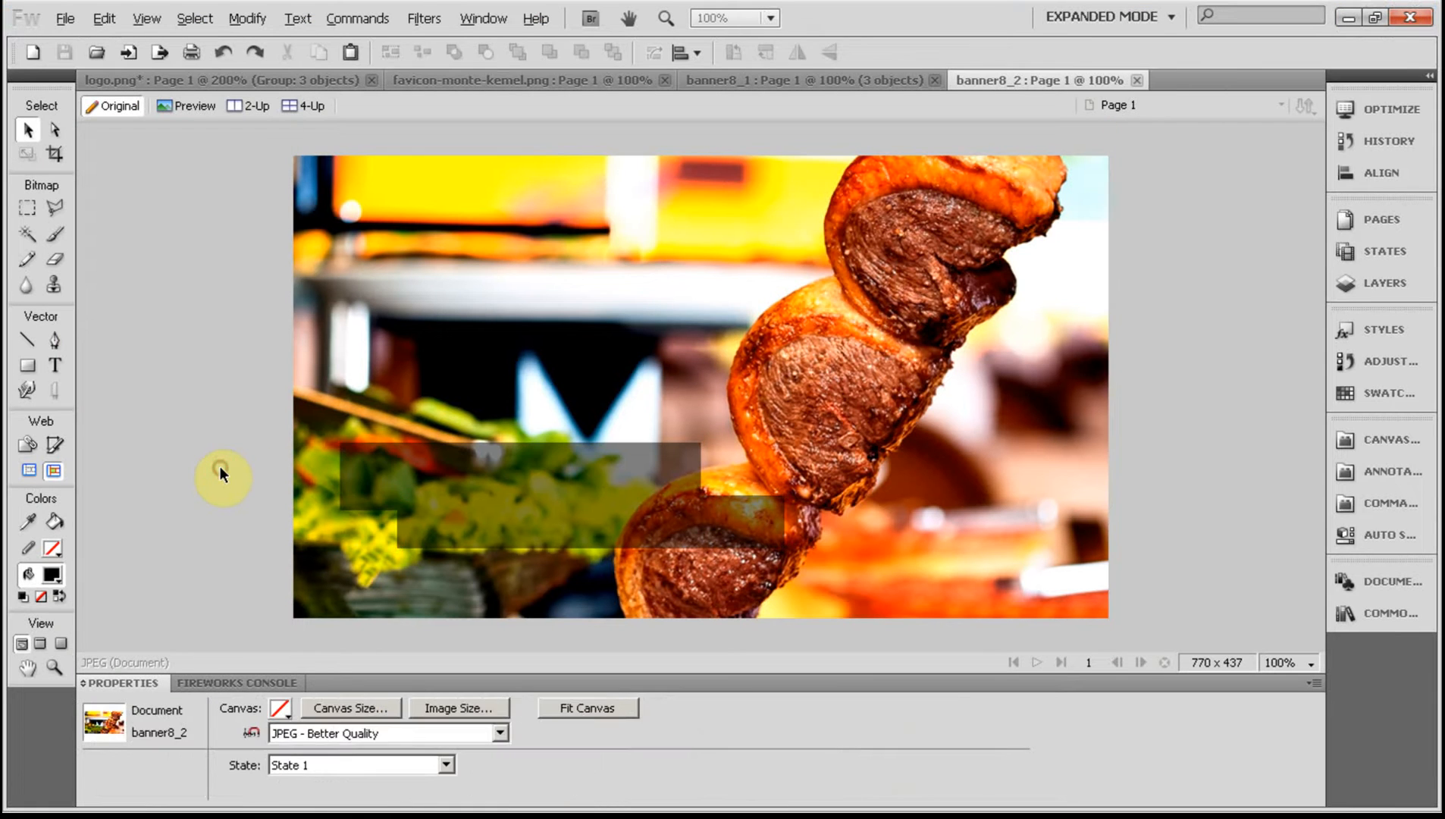
key("ctrl+o")
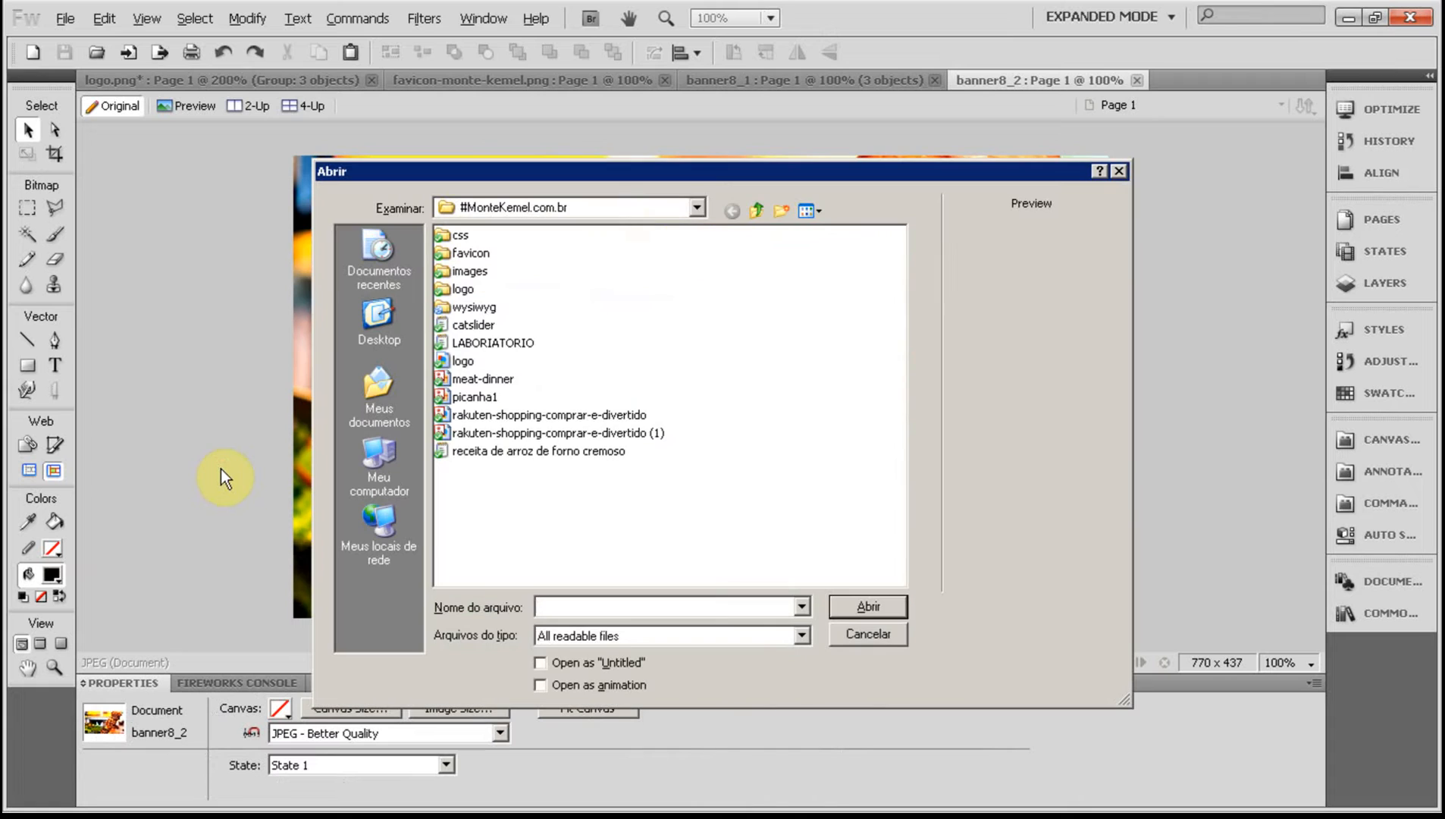
double_click(462, 308)
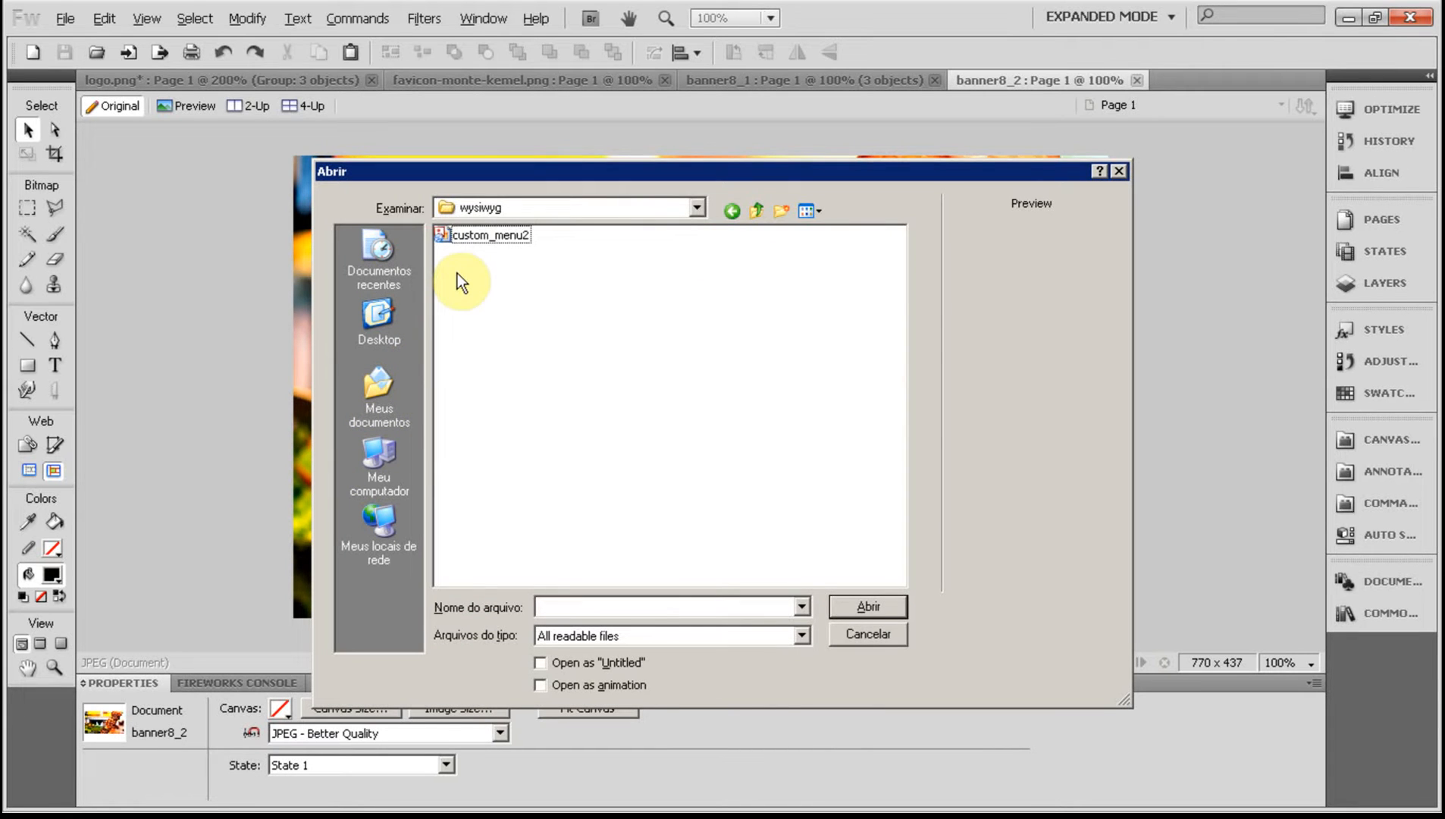
double_click(461, 232)
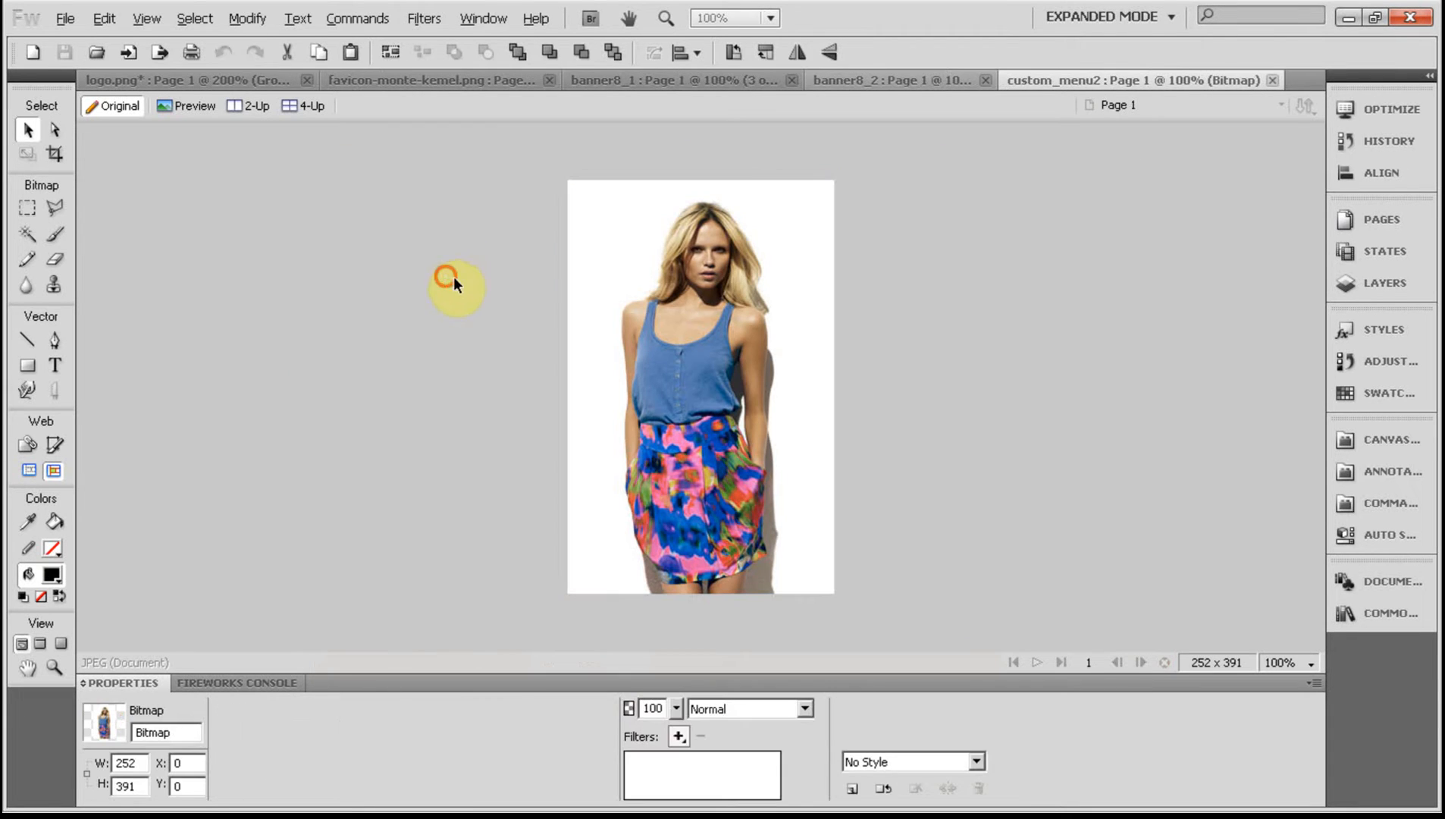
Start an image import and browse the #MonteKemel.com.br folder as thumbnails.
key("ctrl+r")
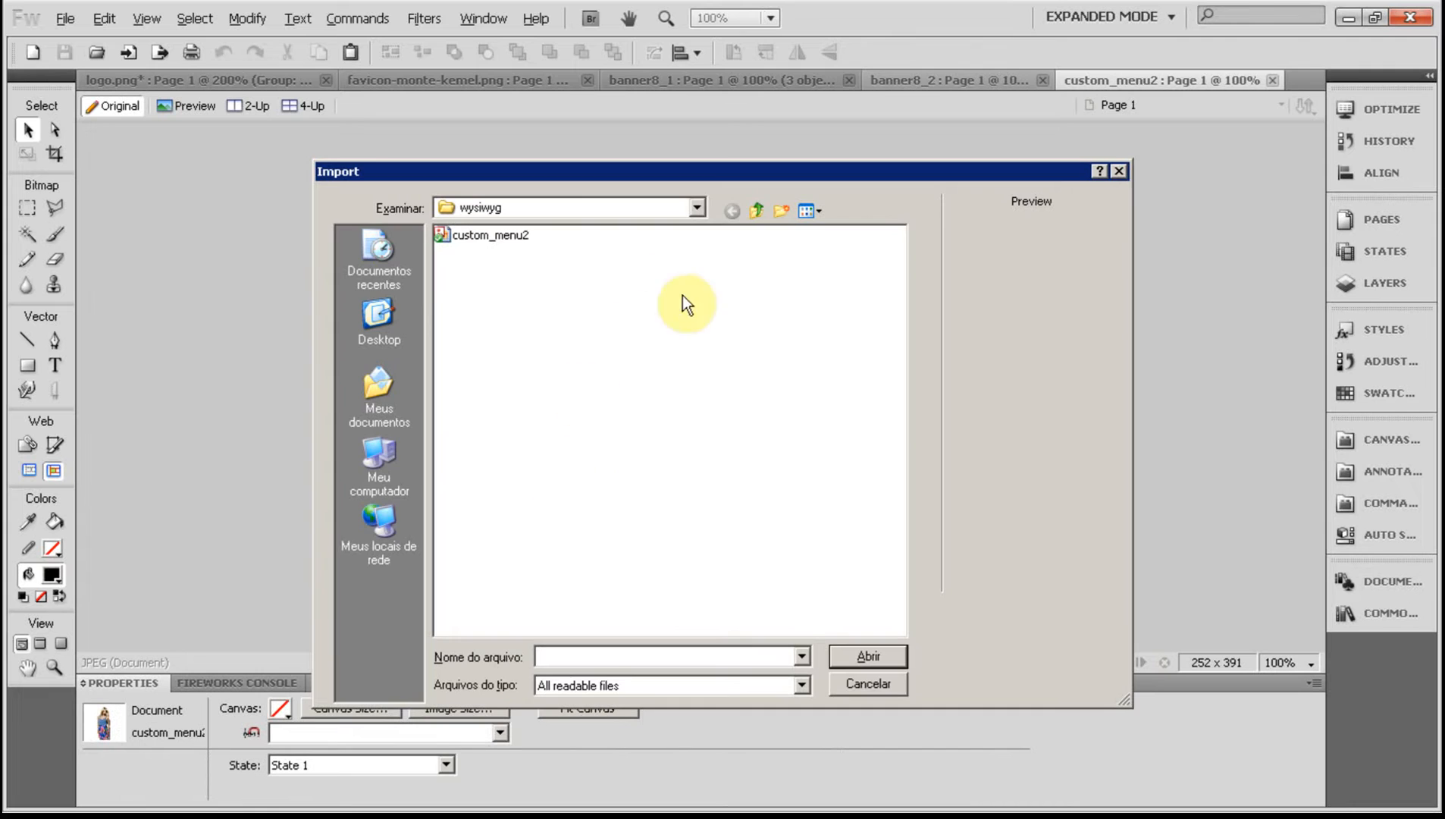
left_click(756, 212)
left_click(811, 211)
left_click(823, 231)
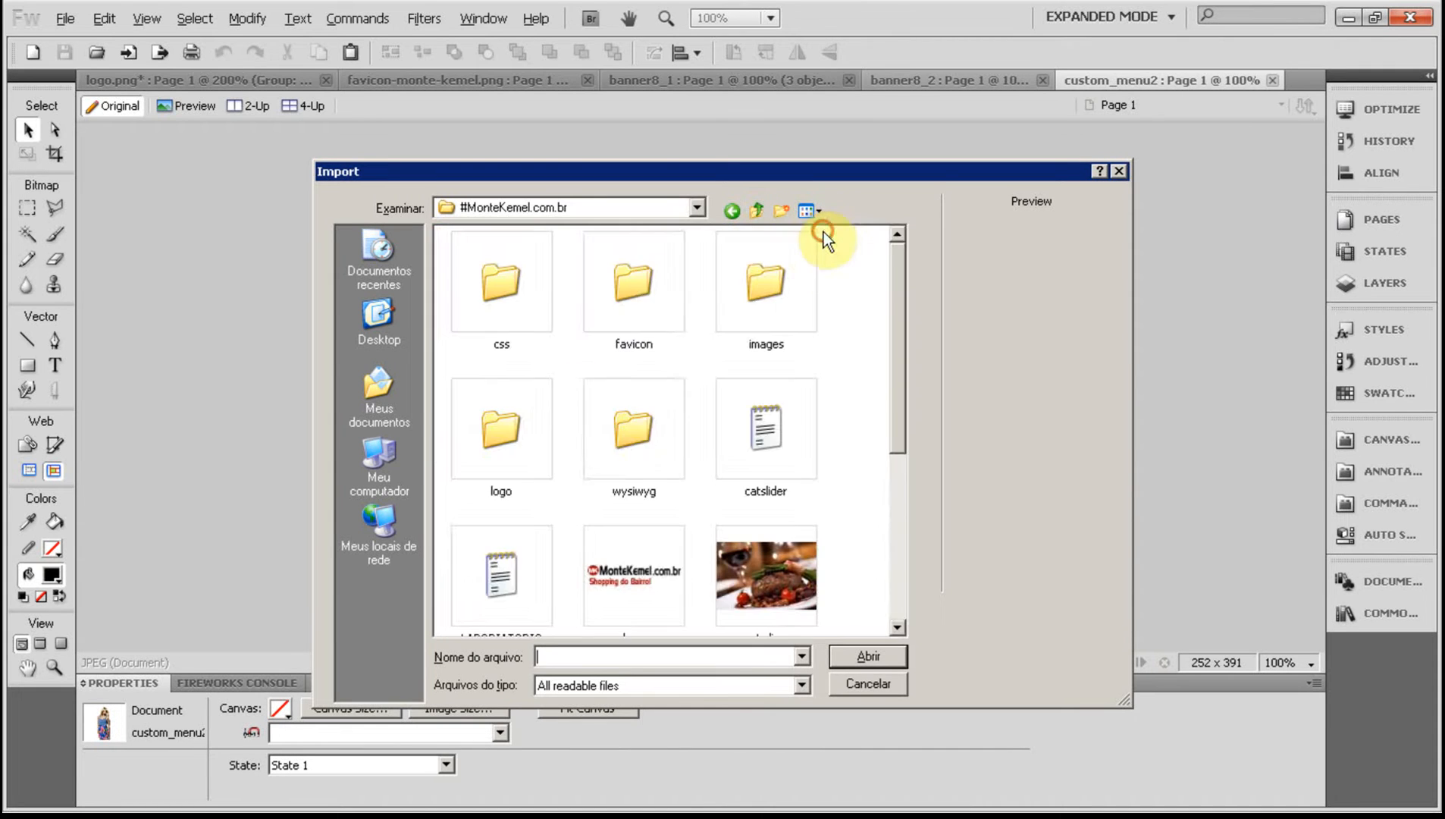
left_click_drag(889, 279, 905, 465)
Switch to Chrome and save the tablet woman image as conduit-mobile-app in the #MonteKemel.com.br folder.
key("alt+Tab")
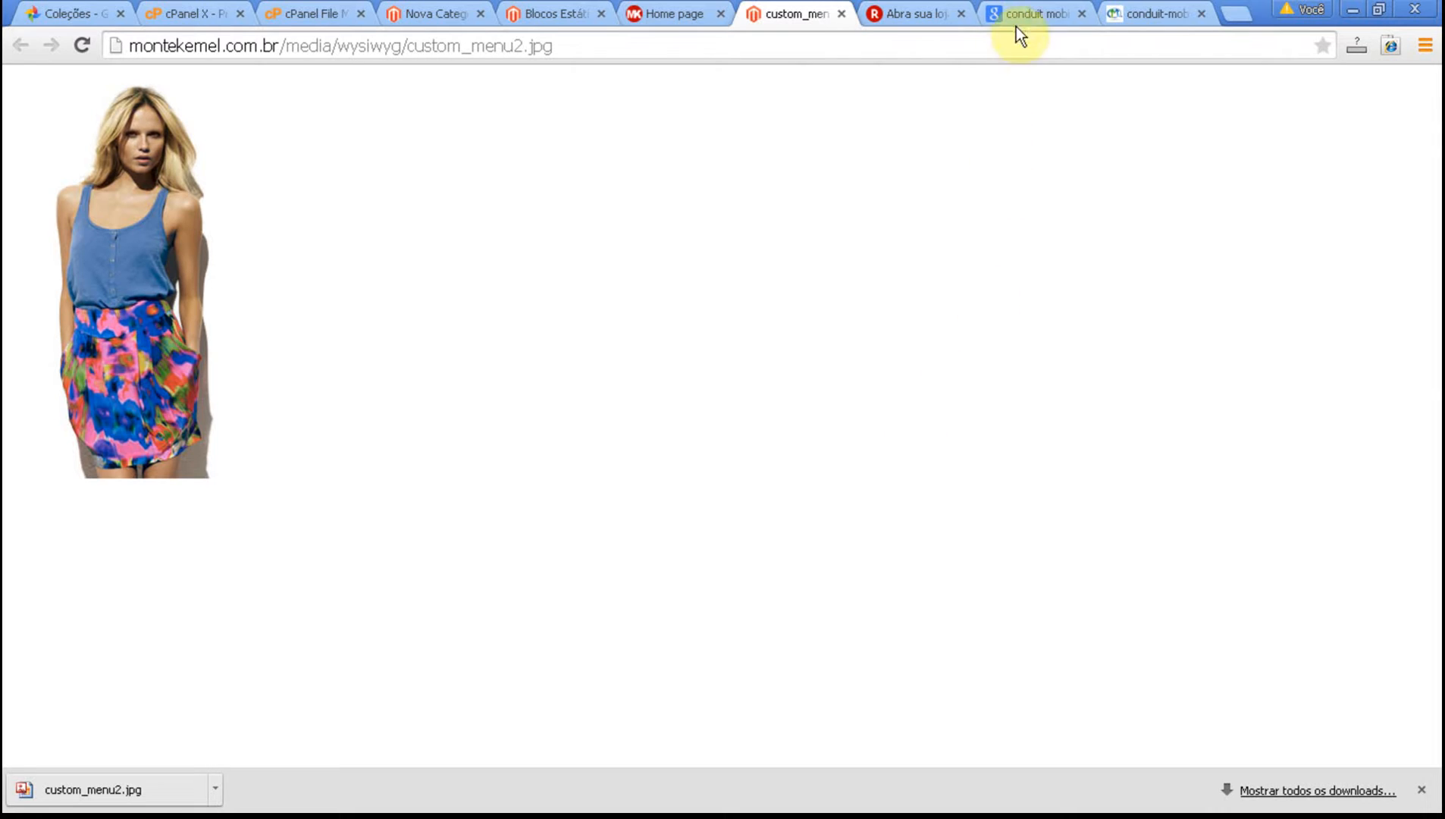
left_click(1146, 5)
right_click(293, 360)
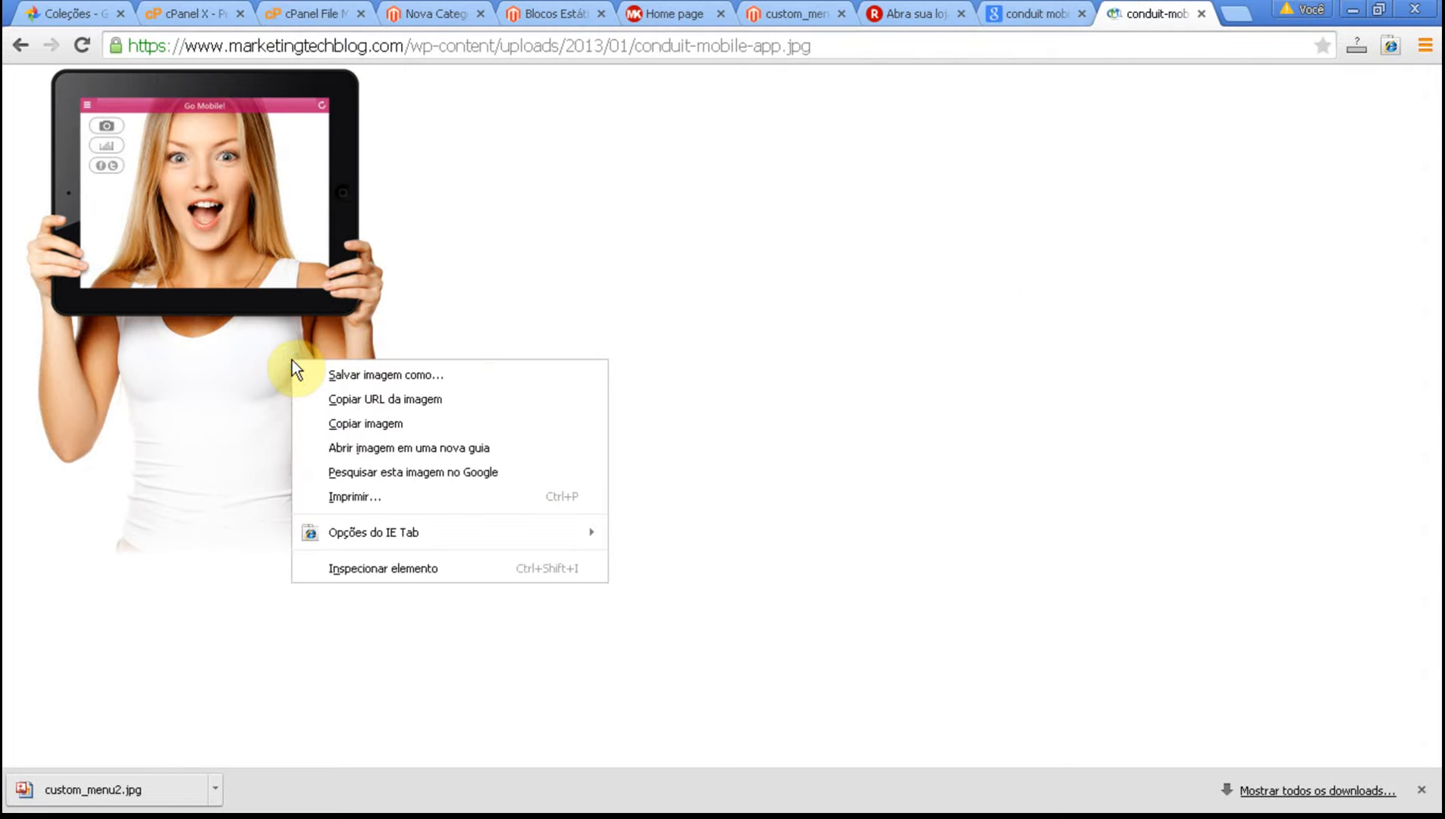
left_click(330, 375)
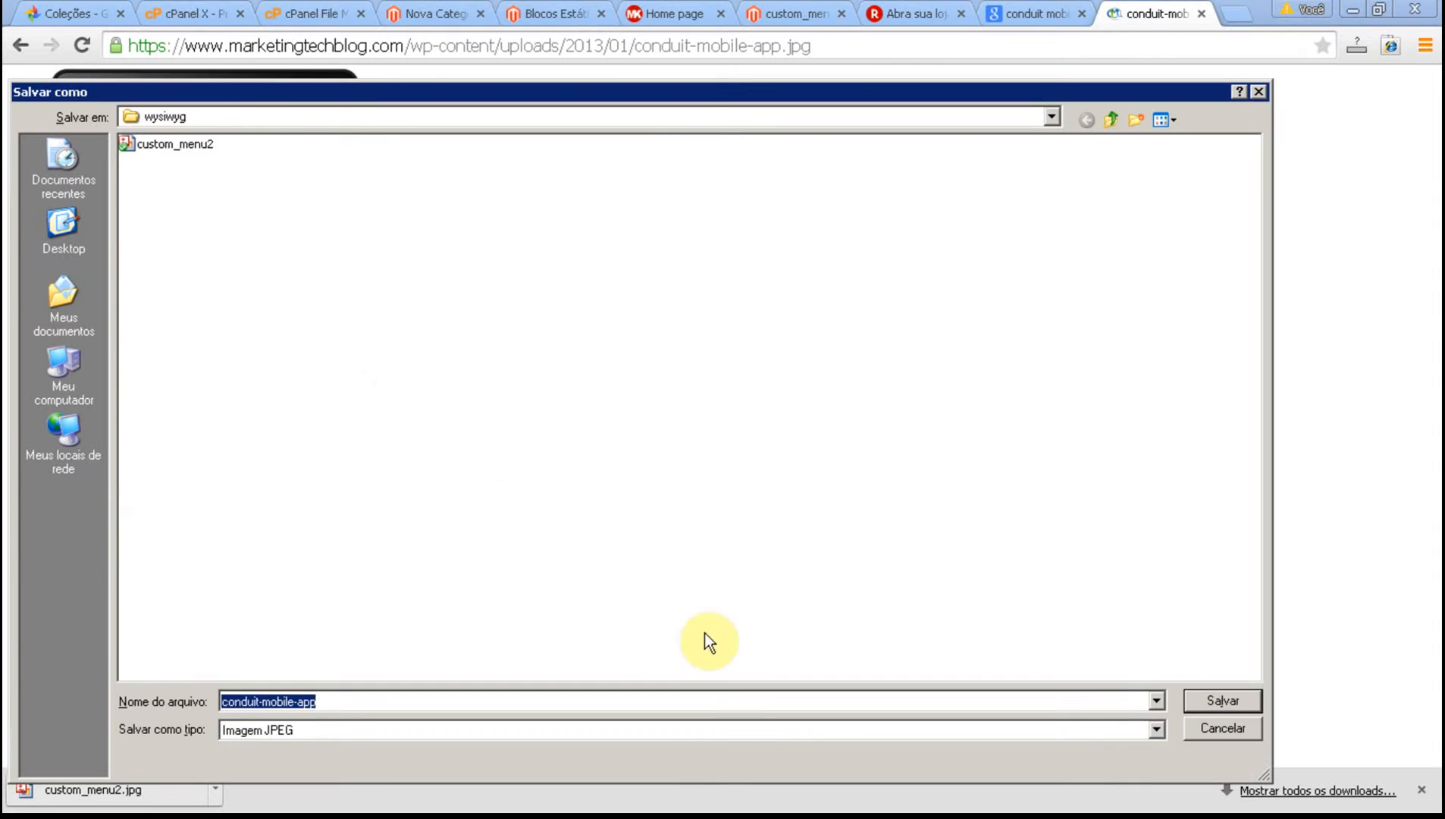
left_click(1111, 119)
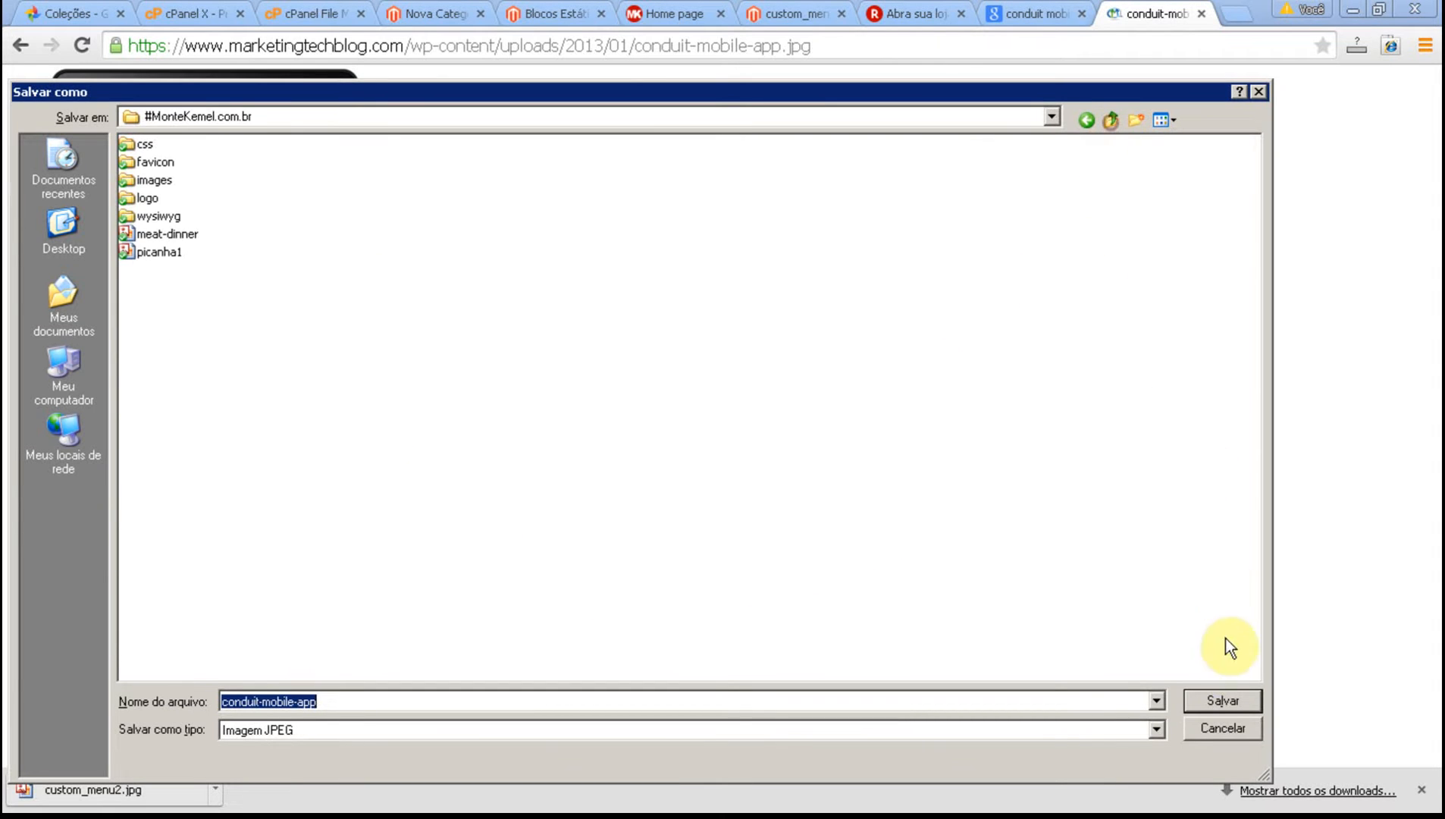
left_click(1247, 706)
Switch back to Fireworks and import conduit-mobile-app onto the custom_menu2 canvas.
key("alt+Tab")
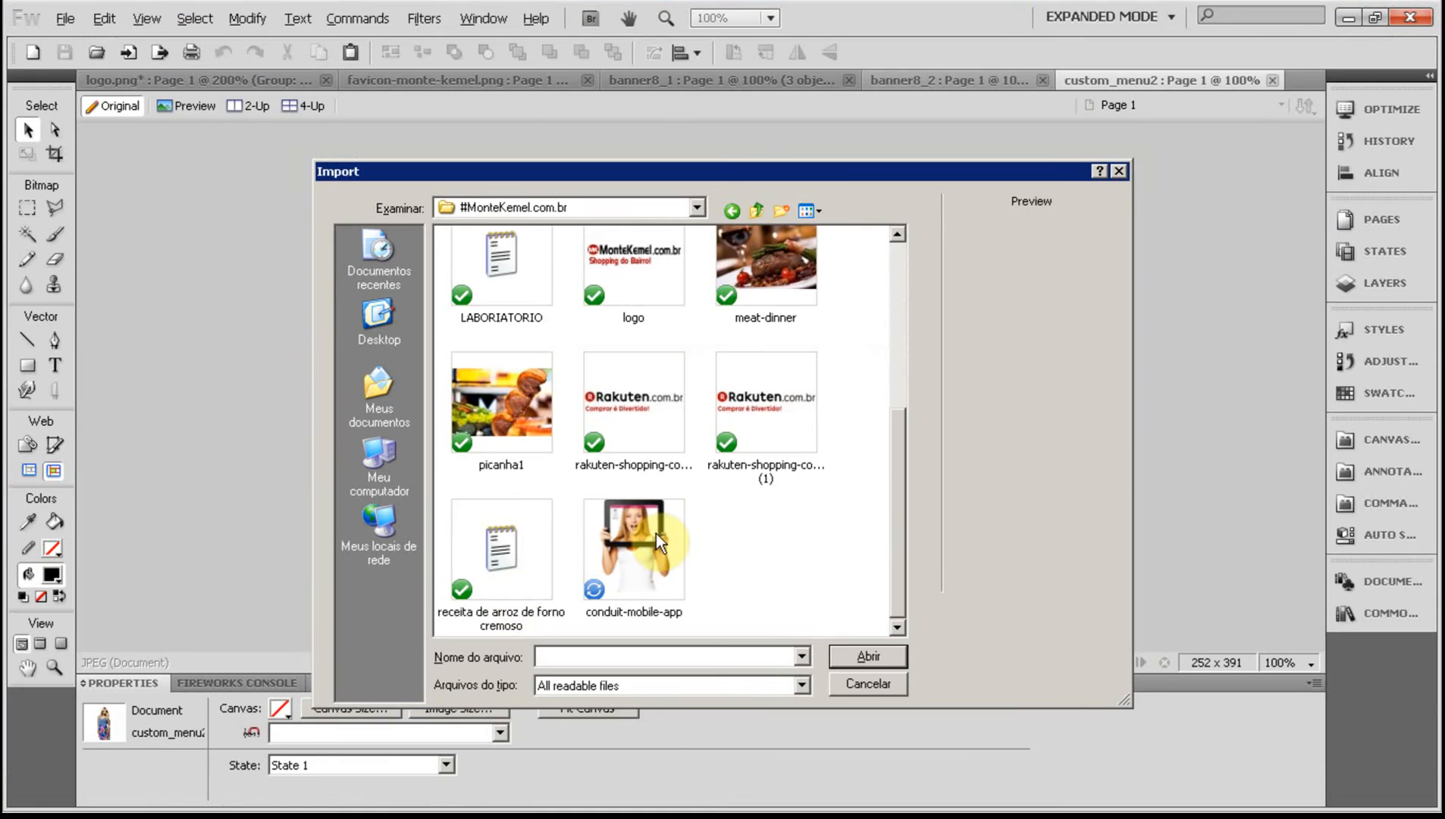
left_click(656, 533)
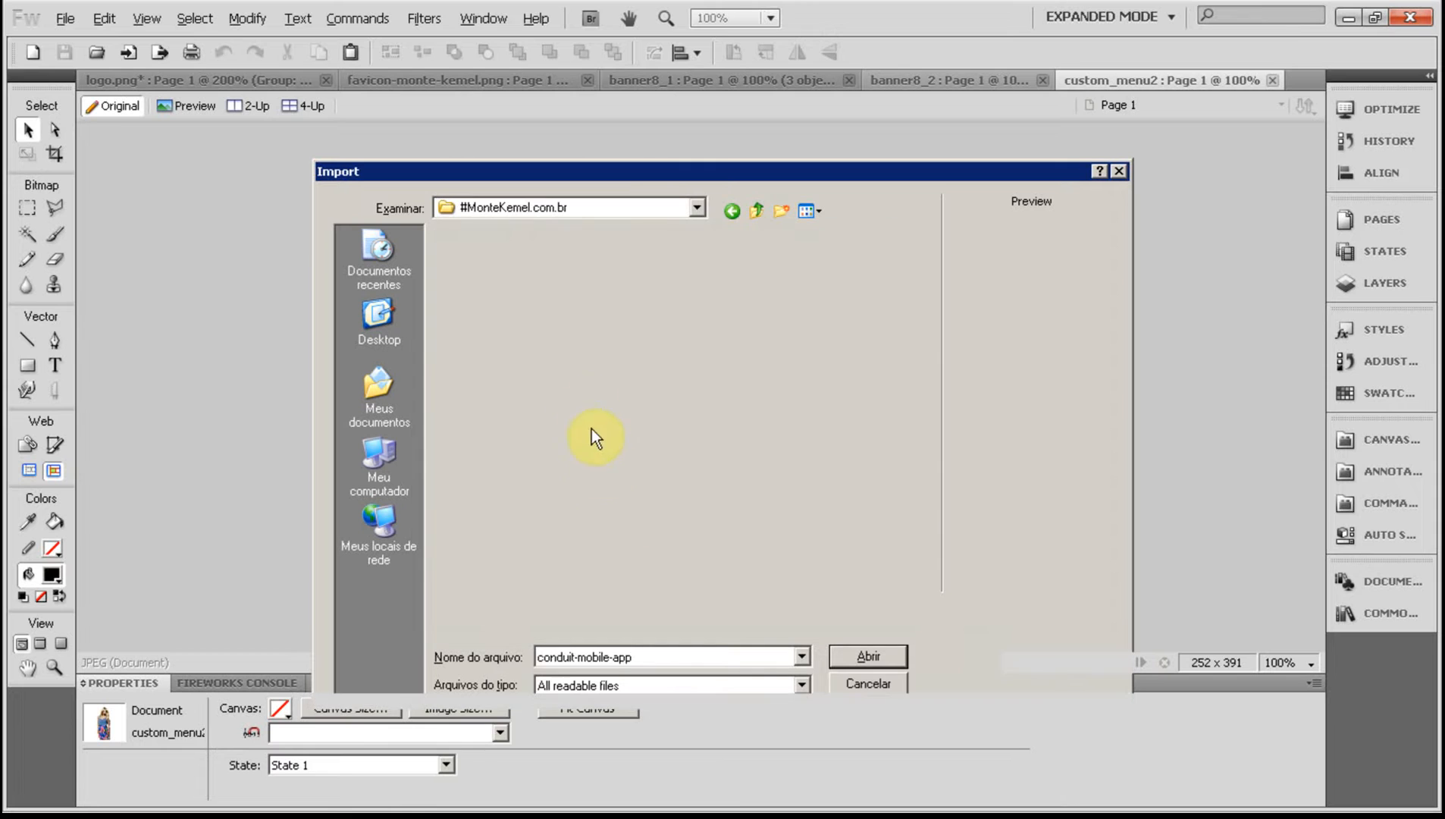
left_click(573, 224)
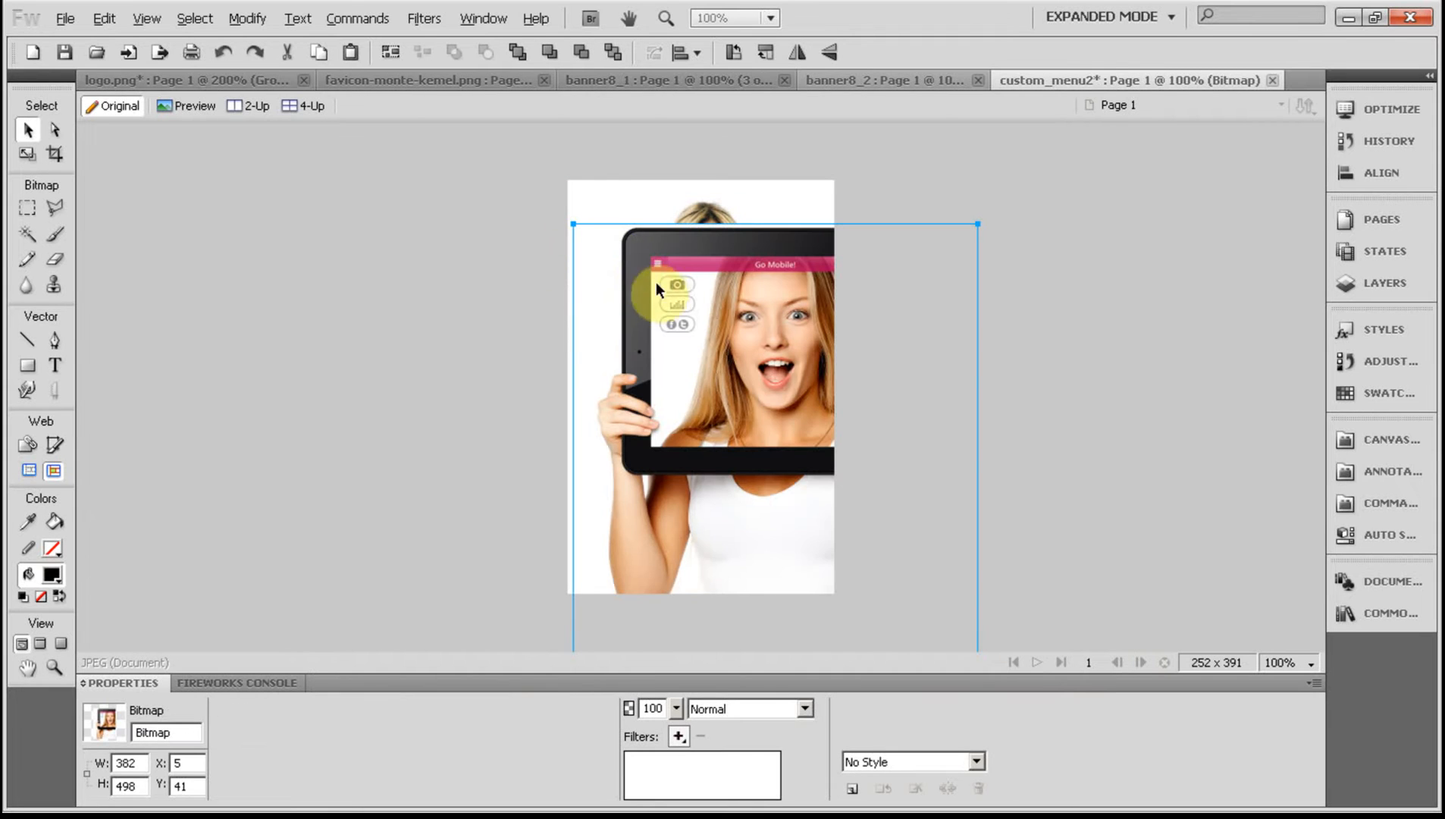
Remove the original woman photo from the canvas, keeping only the imported tablet image.
key("Delete")
left_click(702, 323)
key("Delete")
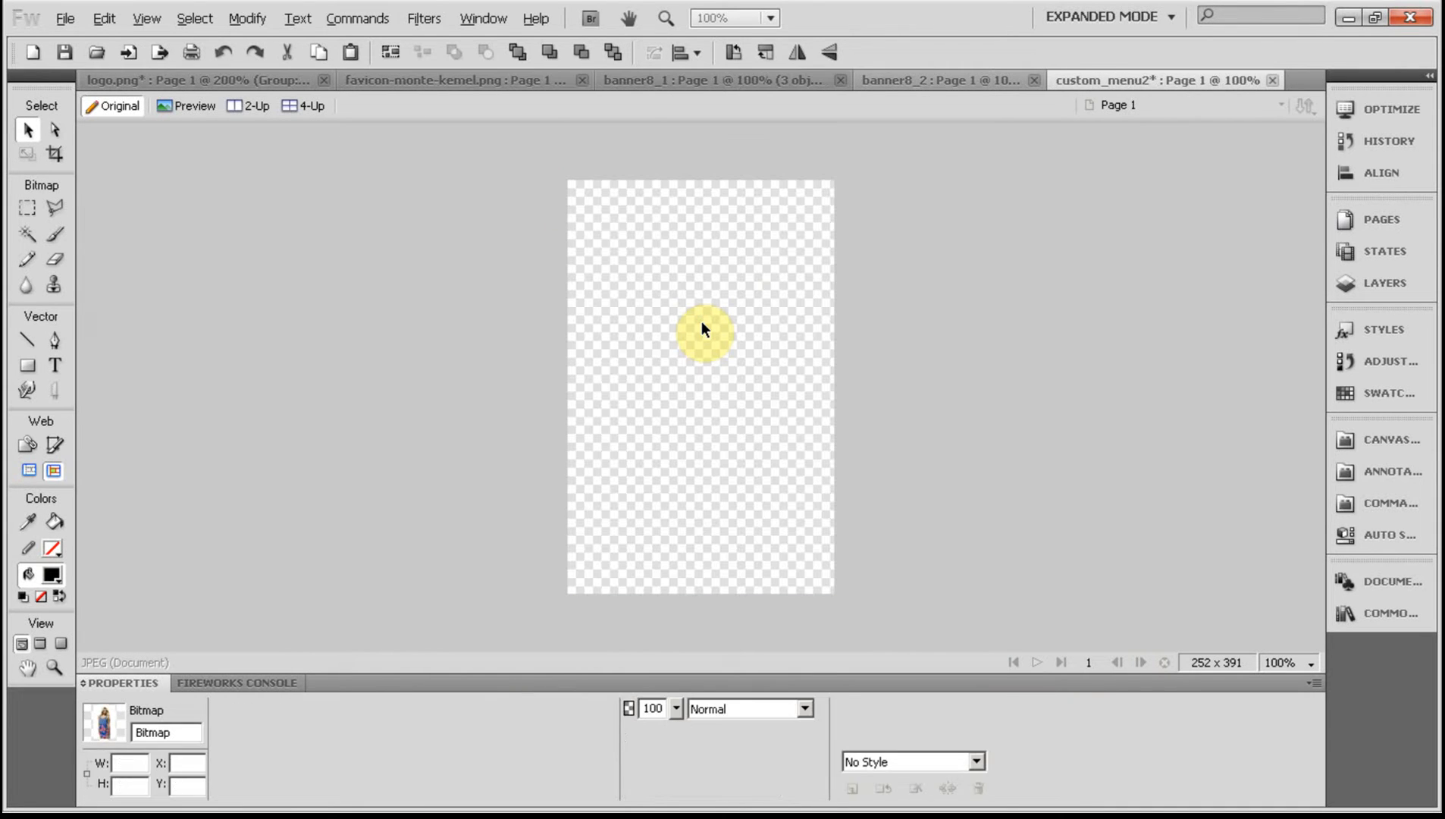
key("ctrl+z")
Scale the tablet image down to about 251 × 327 px and centre it on the canvas.
left_click_drag(674, 353, 686, 288)
key("q")
left_click_drag(971, 179, 767, 306)
key("v")
left_click_drag(720, 430, 720, 286)
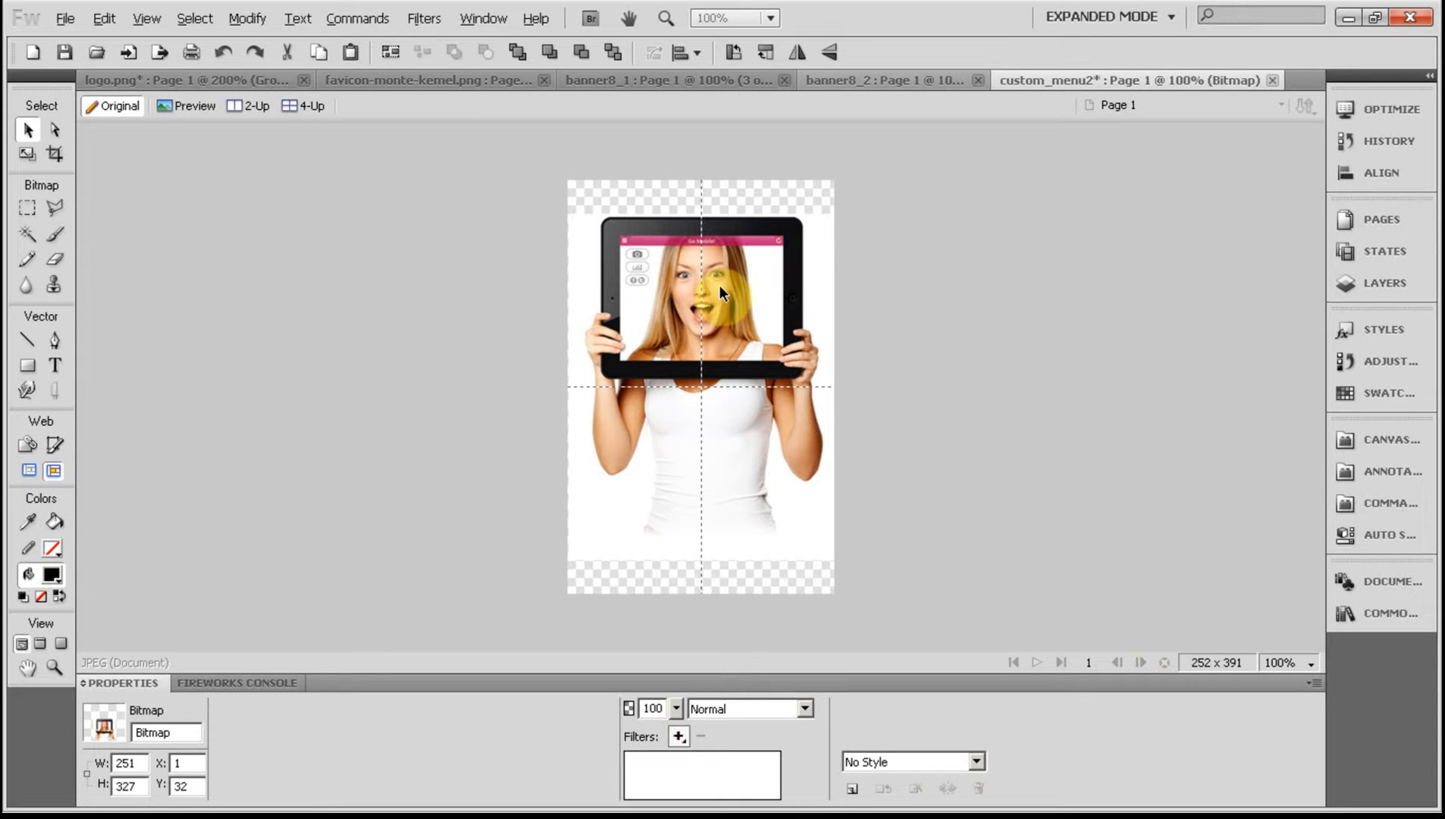
left_click_drag(720, 285, 719, 285)
Set the custom_menu2 canvas colour to white, sampled from the tablet image's background.
left_click(404, 440)
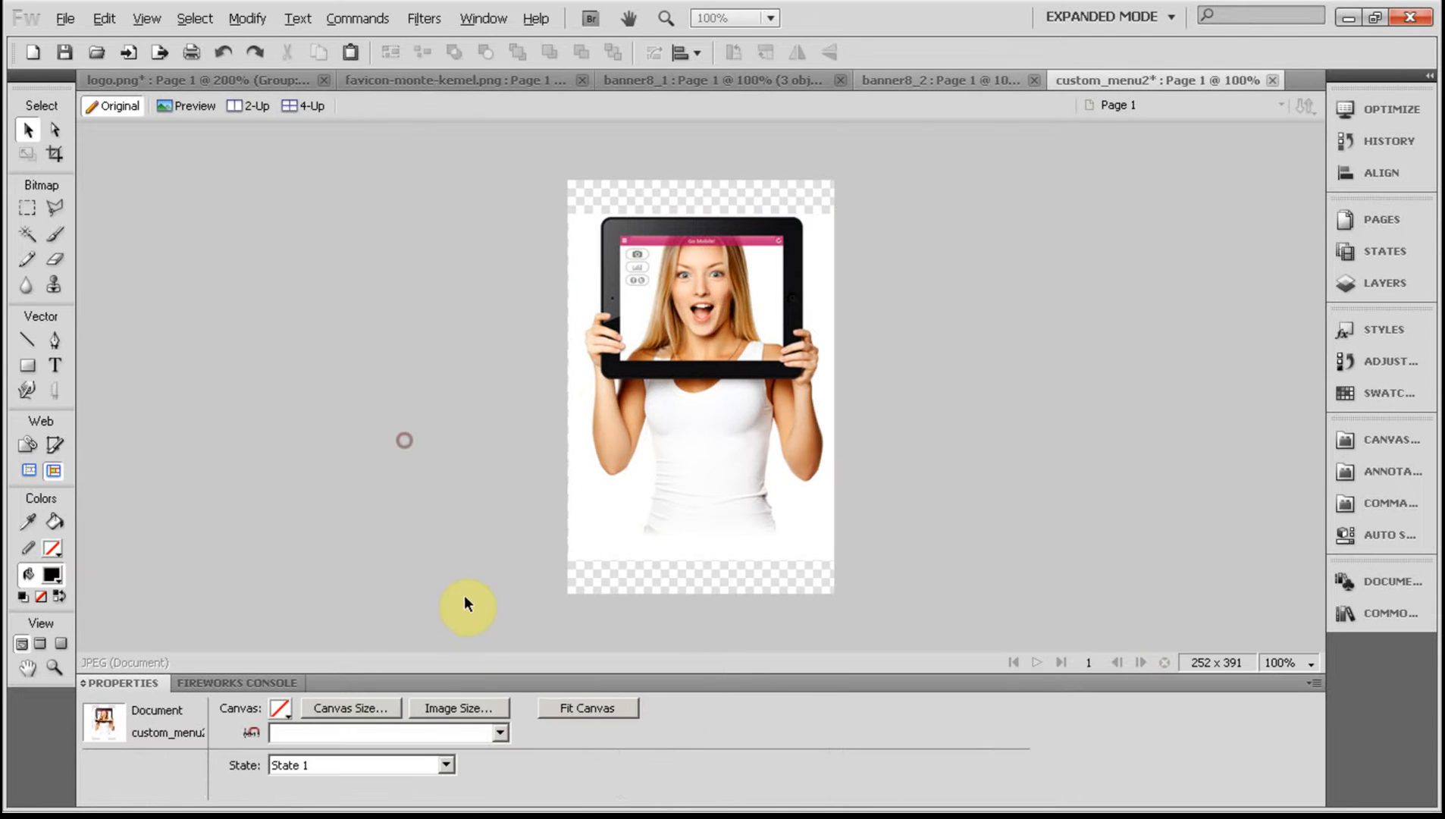
left_click(280, 709)
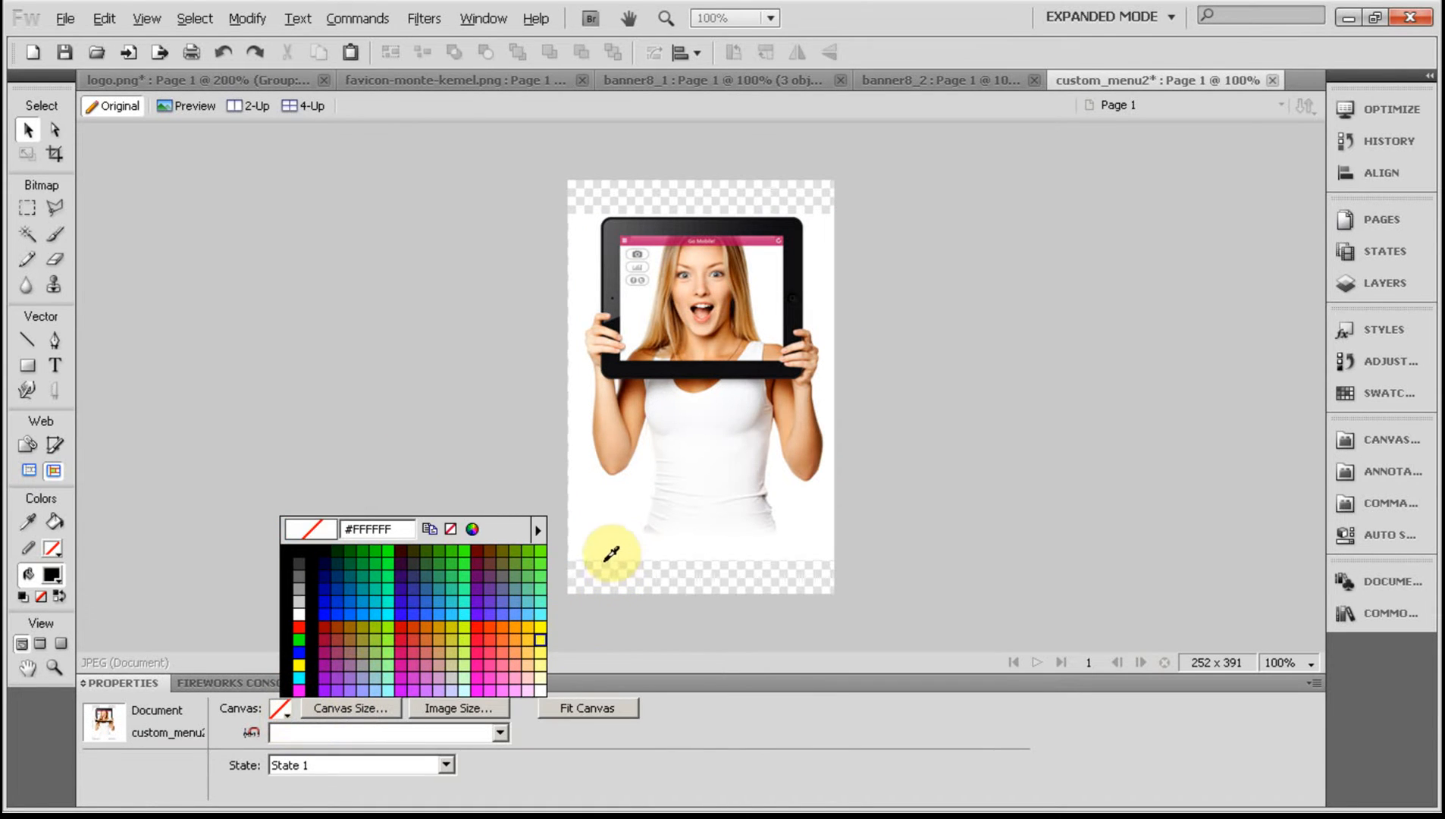
left_click(600, 533)
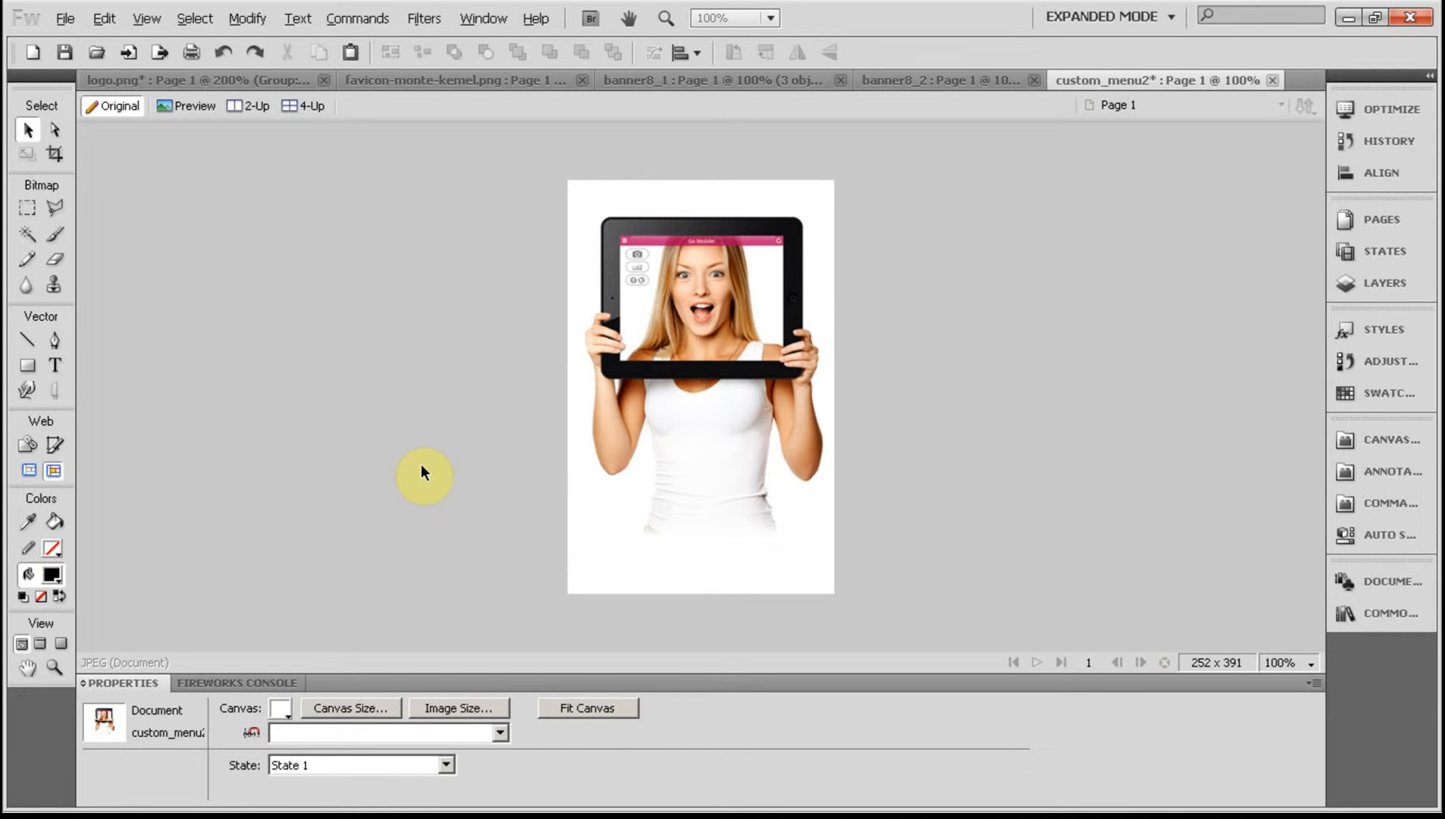
Nudge the tablet image a few pixels to the left on the canvas and save custom_menu2.
left_click(672, 425)
key("Left")
key("Left")
key("Left")
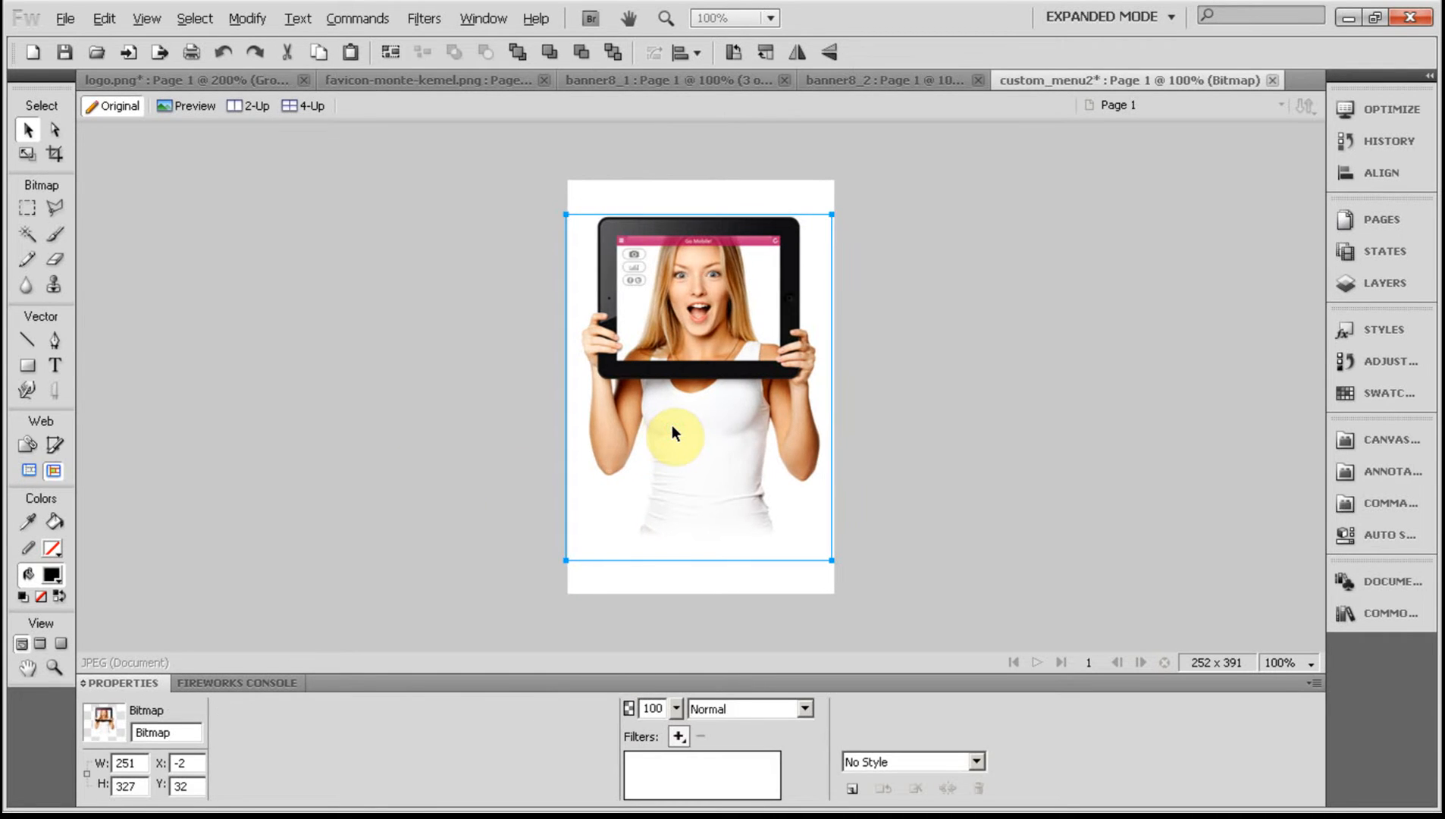
left_click(360, 347)
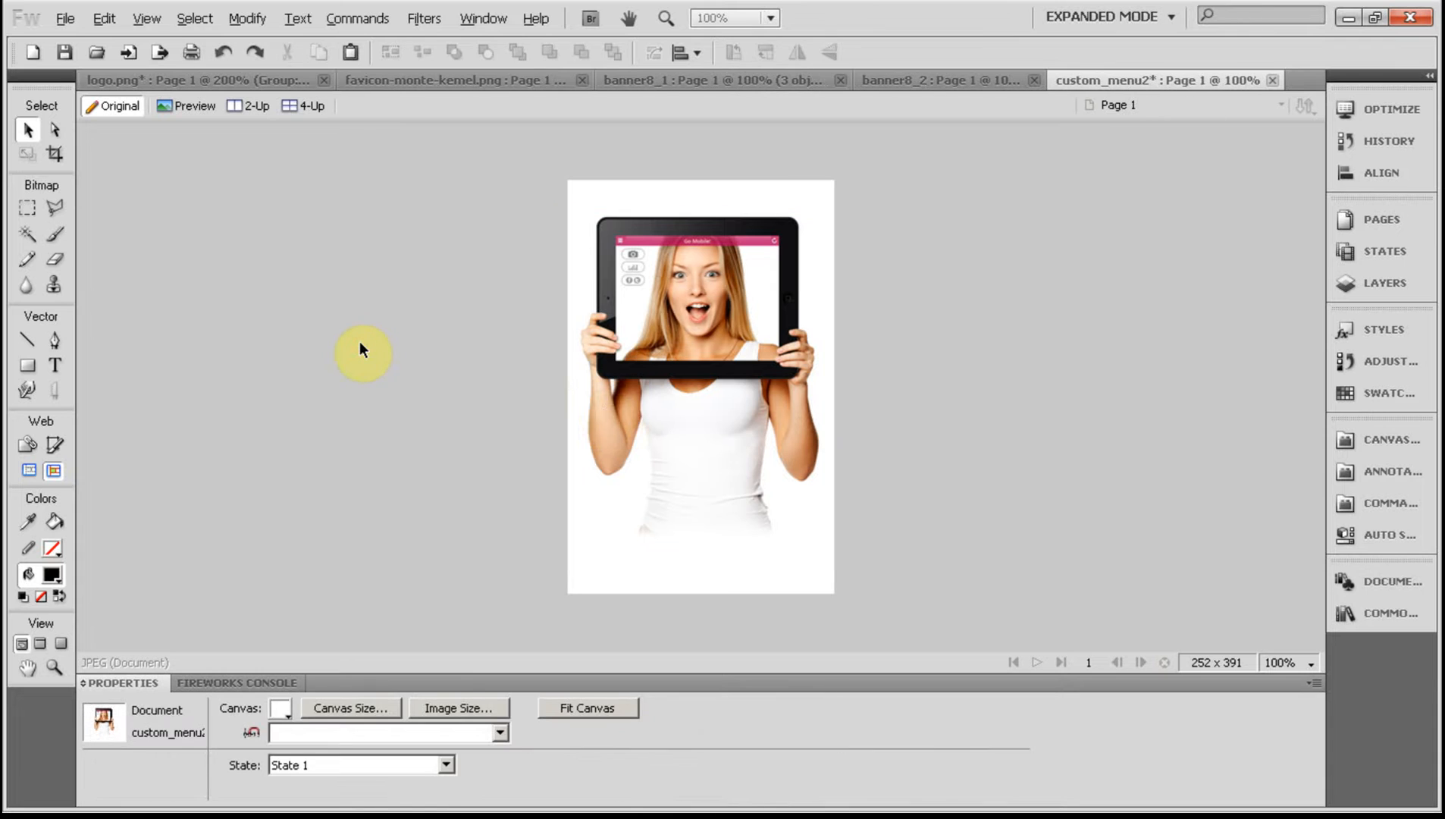
key("ctrl+s")
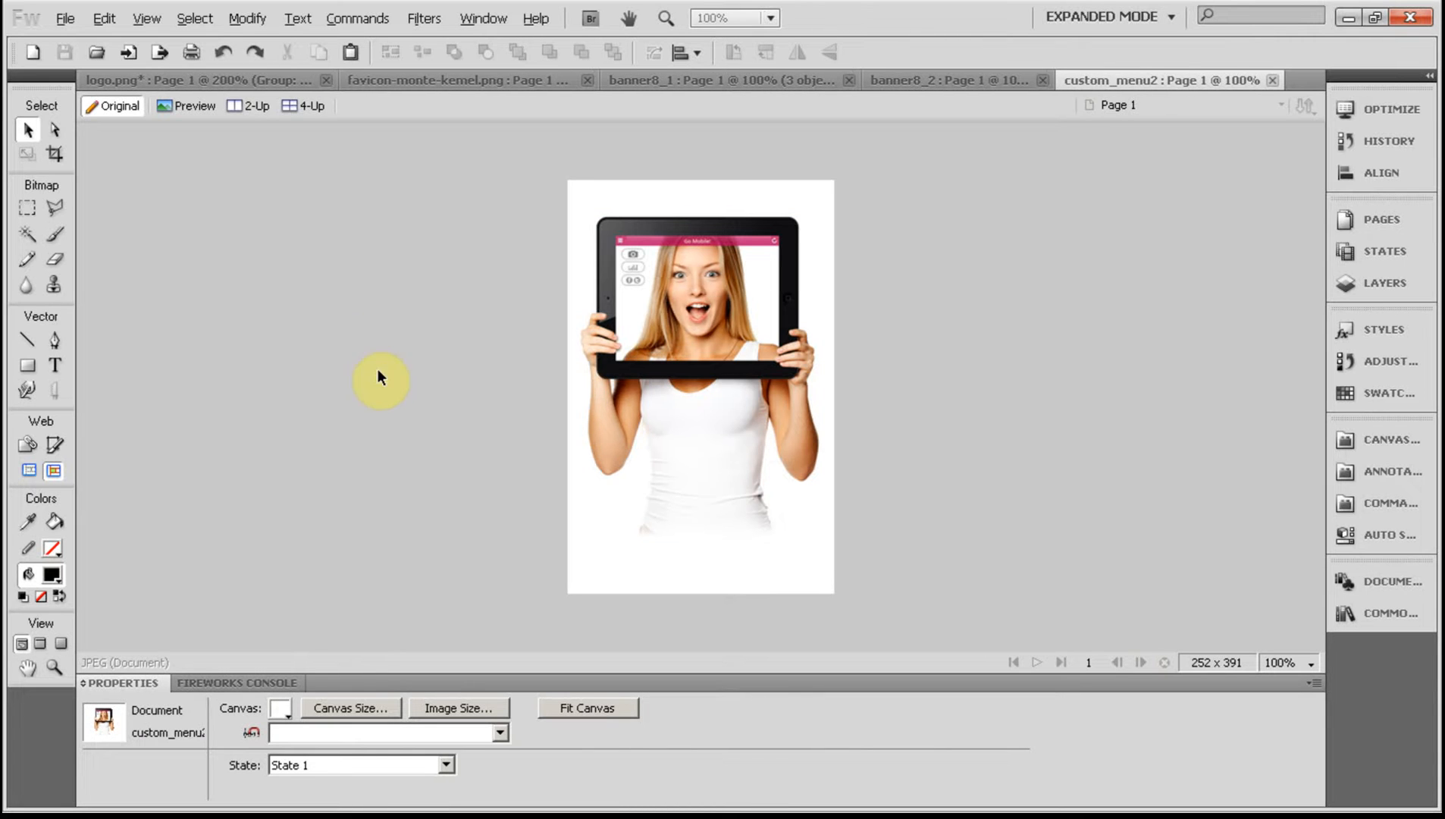
Switch to Chrome and open the public_html/media/wysiwyg folder in the cPanel file manager.
key("alt+Tab")
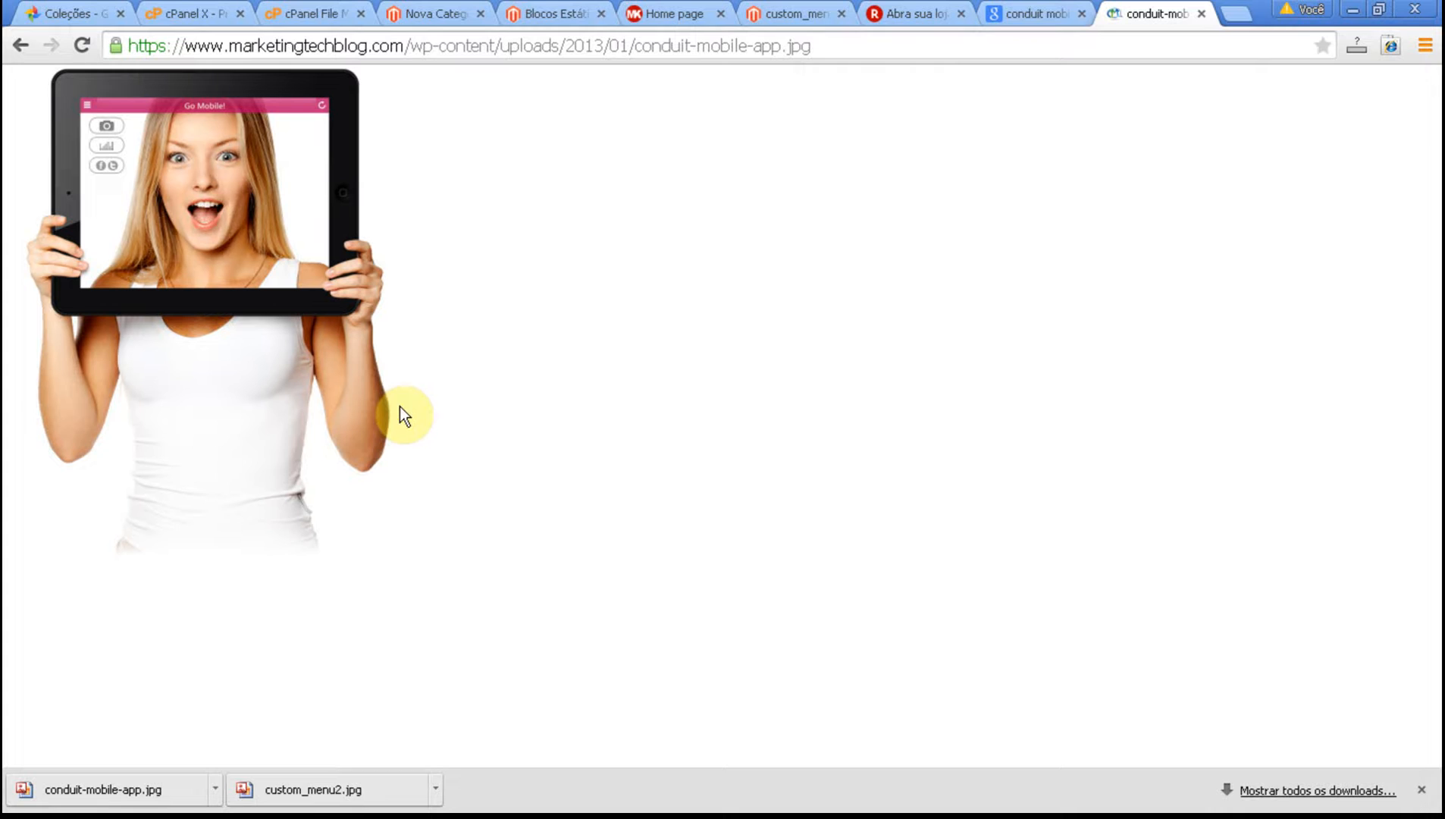
left_click(318, 17)
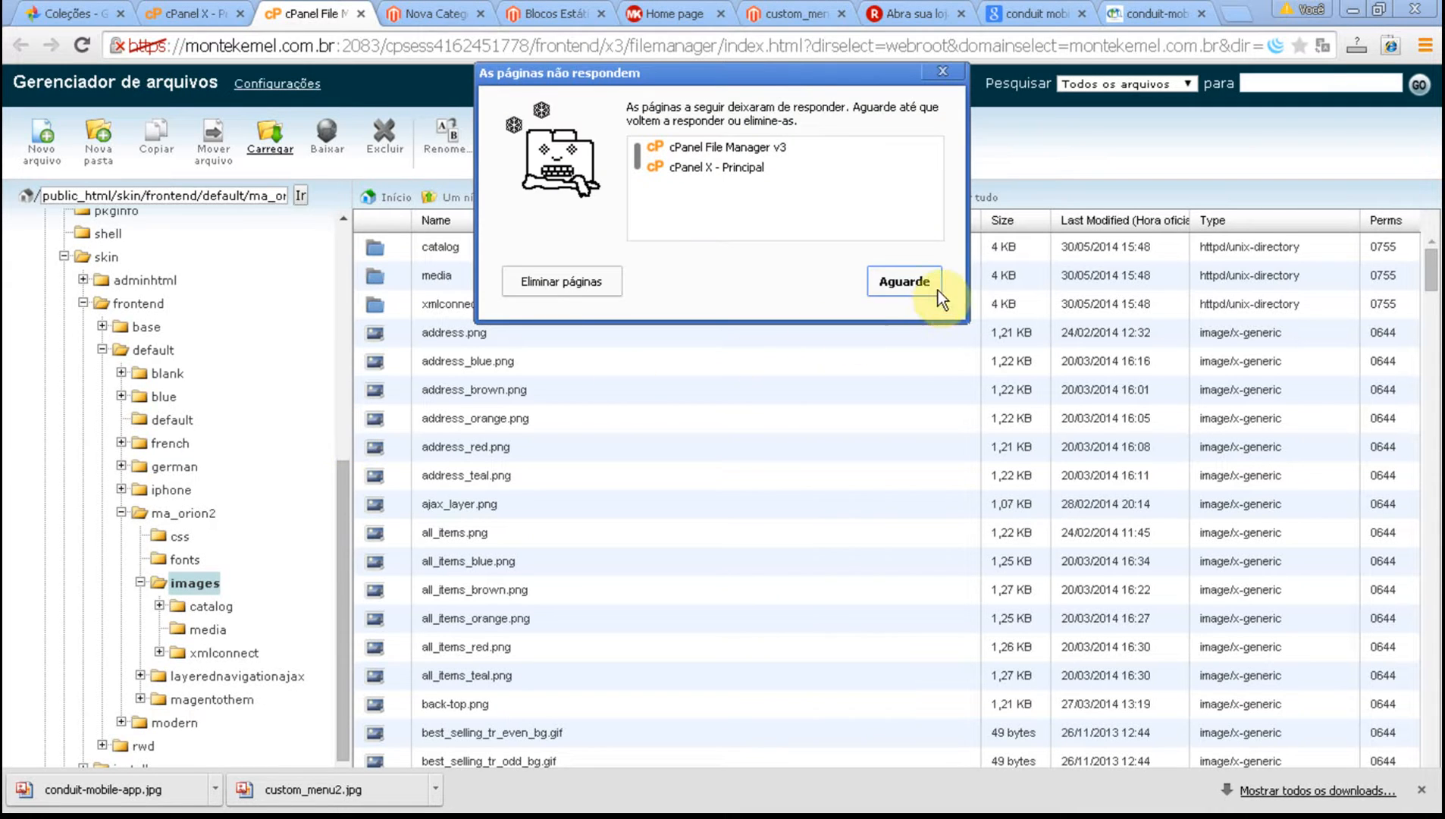
left_click(909, 289)
scroll(345, 438, "down", 3)
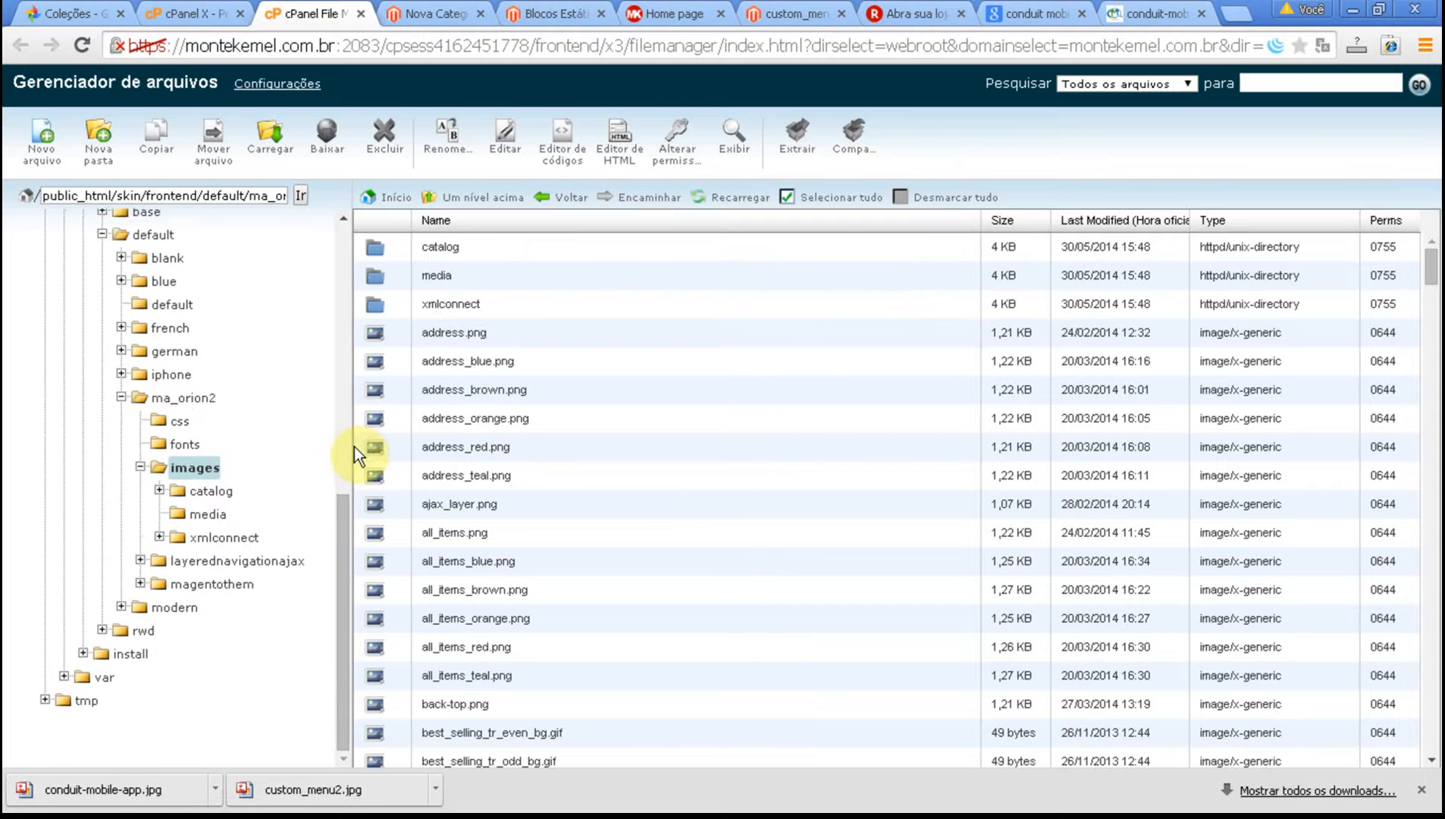
left_click(341, 414)
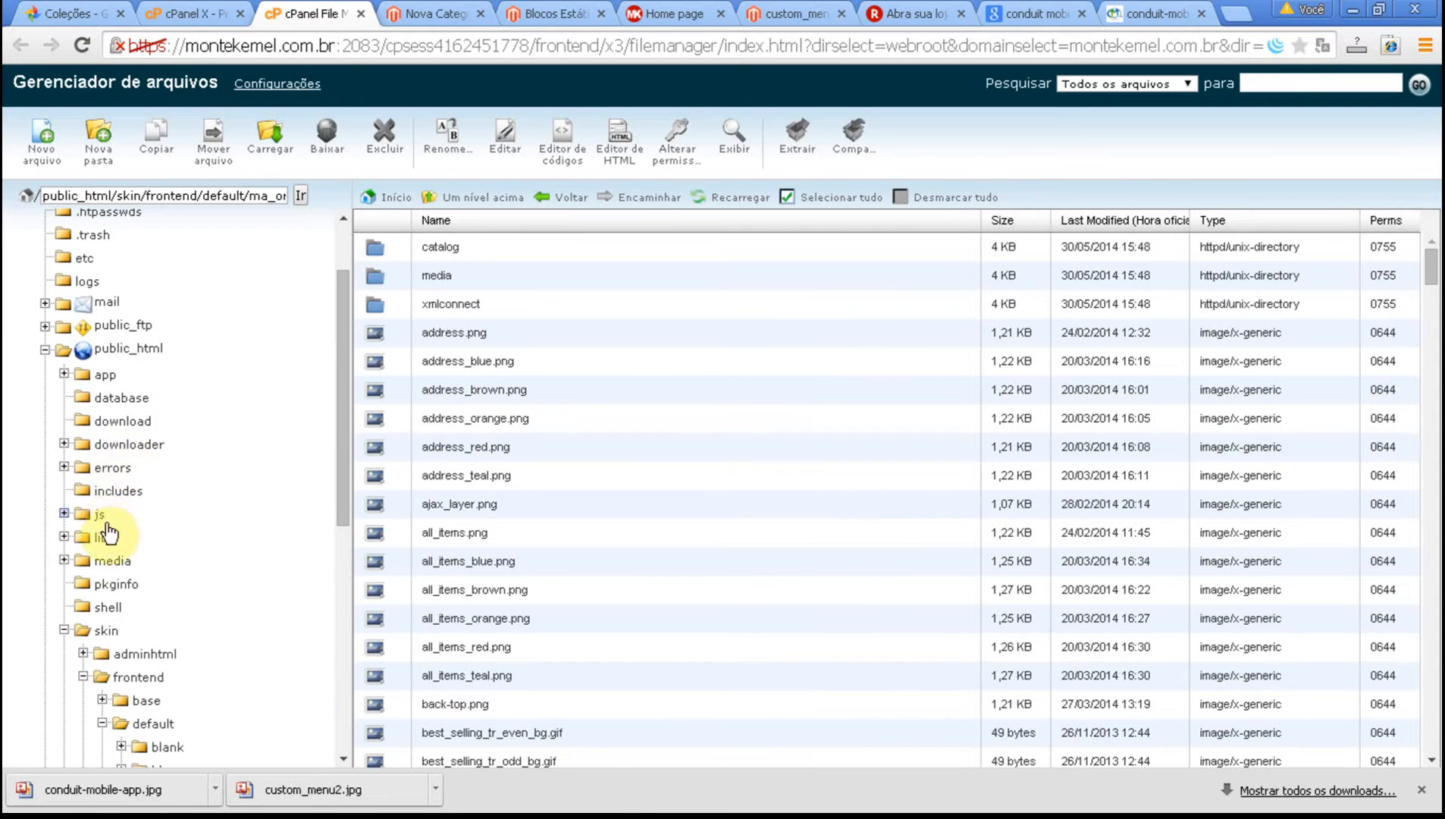
left_click(63, 561)
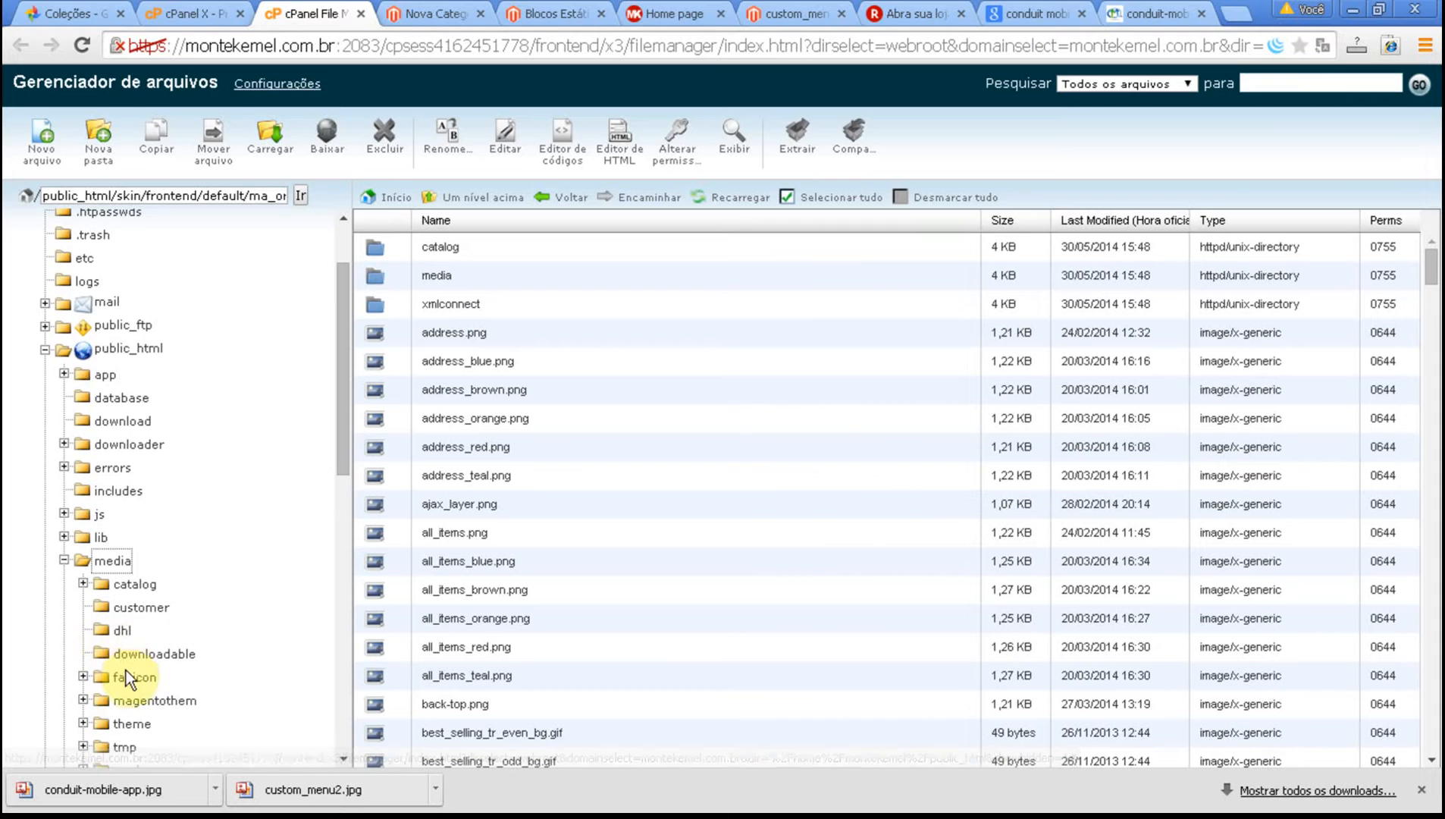
scroll(125, 671, "down", 2)
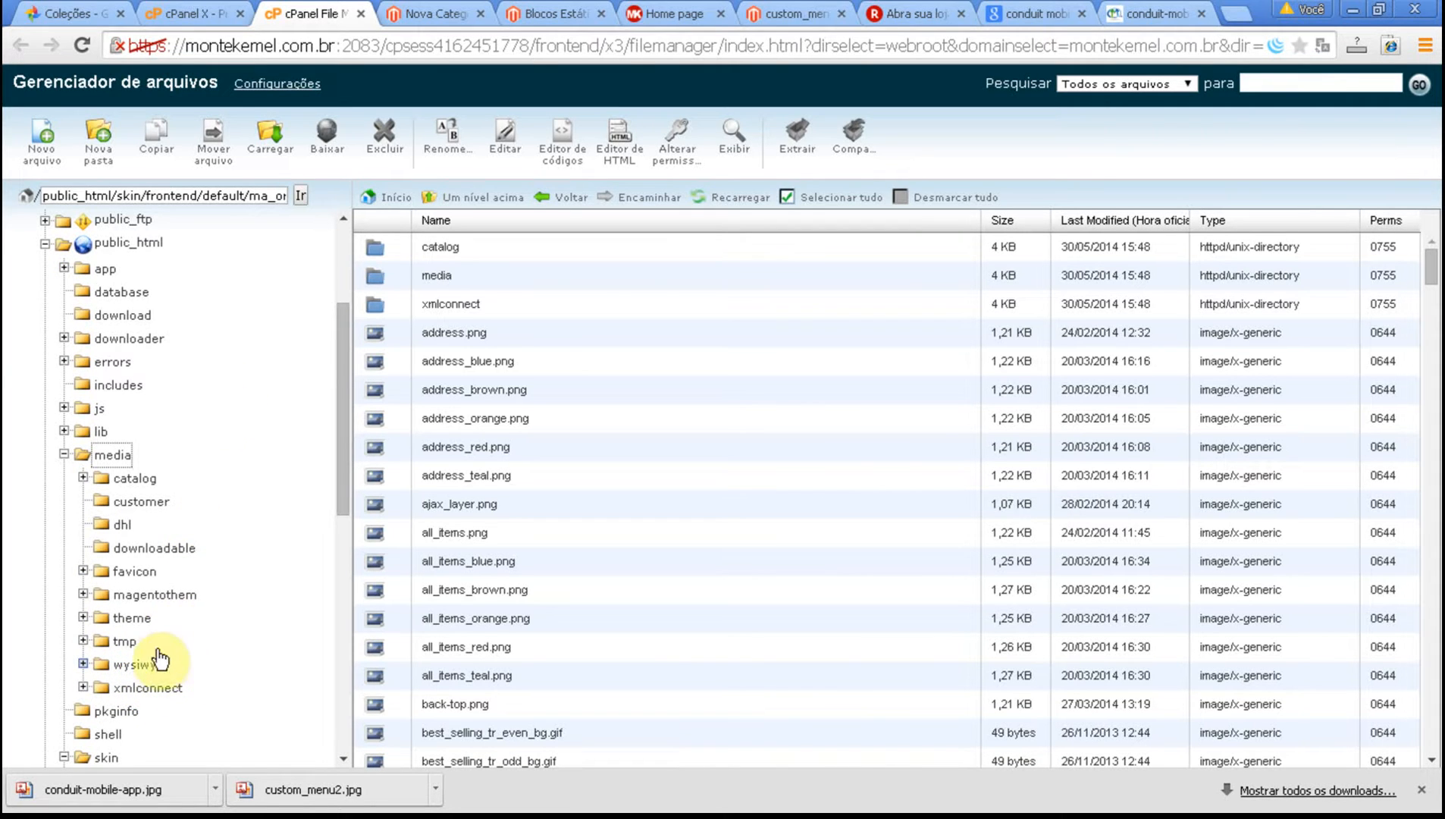
left_click(130, 664)
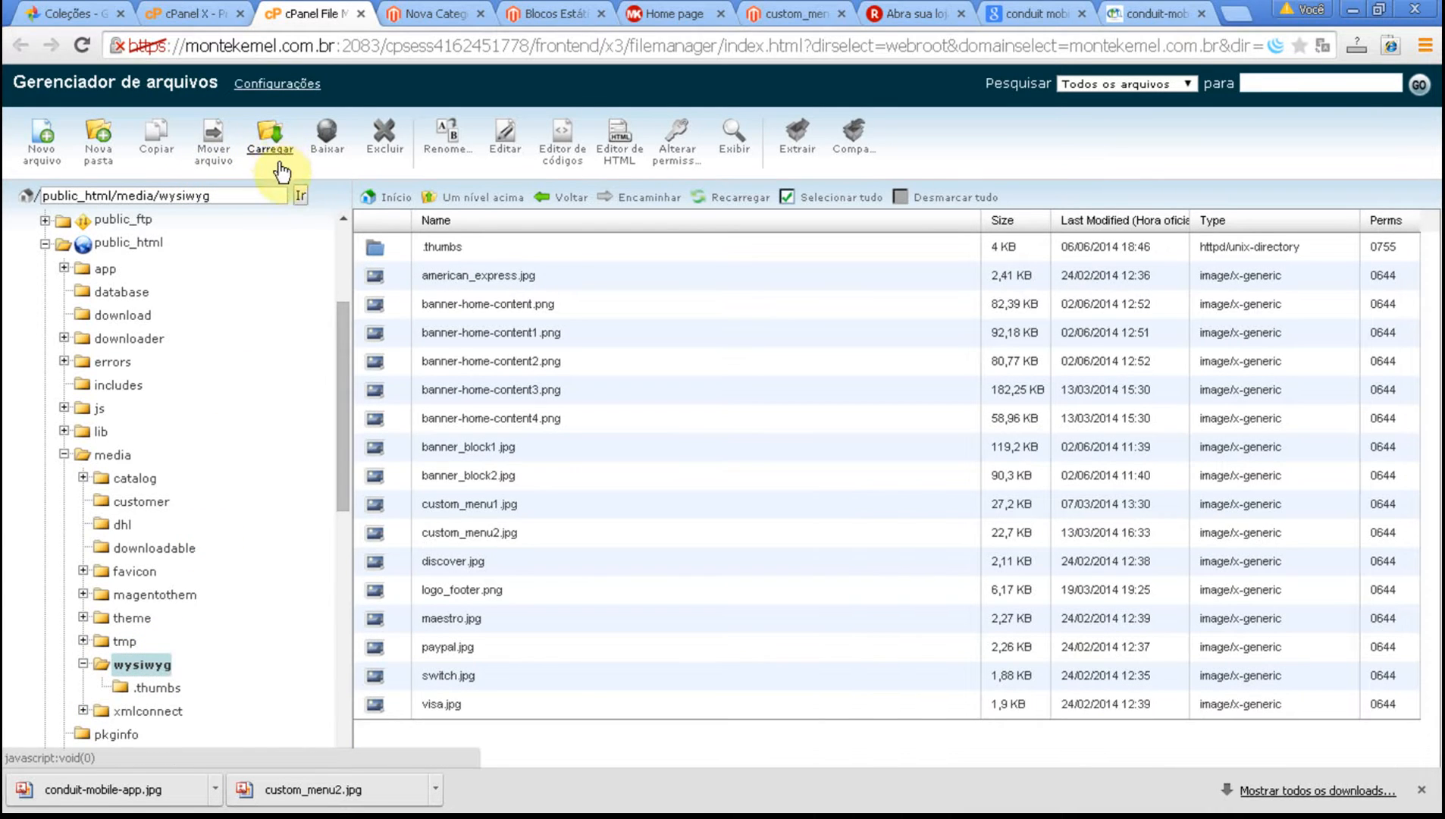
Upload custom_menu2 from the local #MonteKemel.com.br/wysiwyg folder to the server's wysiwyg folder, replacing the existing file.
left_click(273, 144)
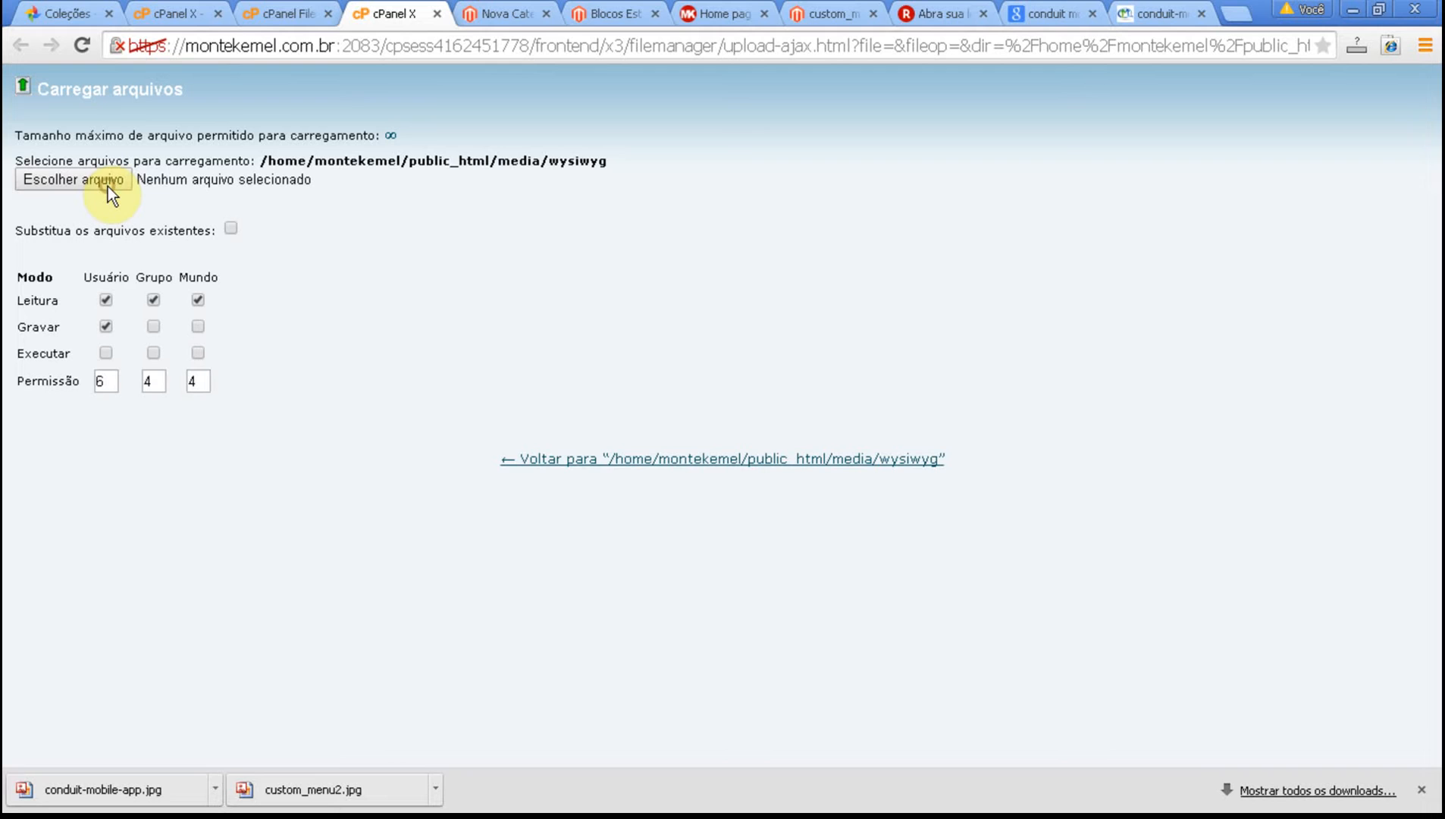
left_click(107, 187)
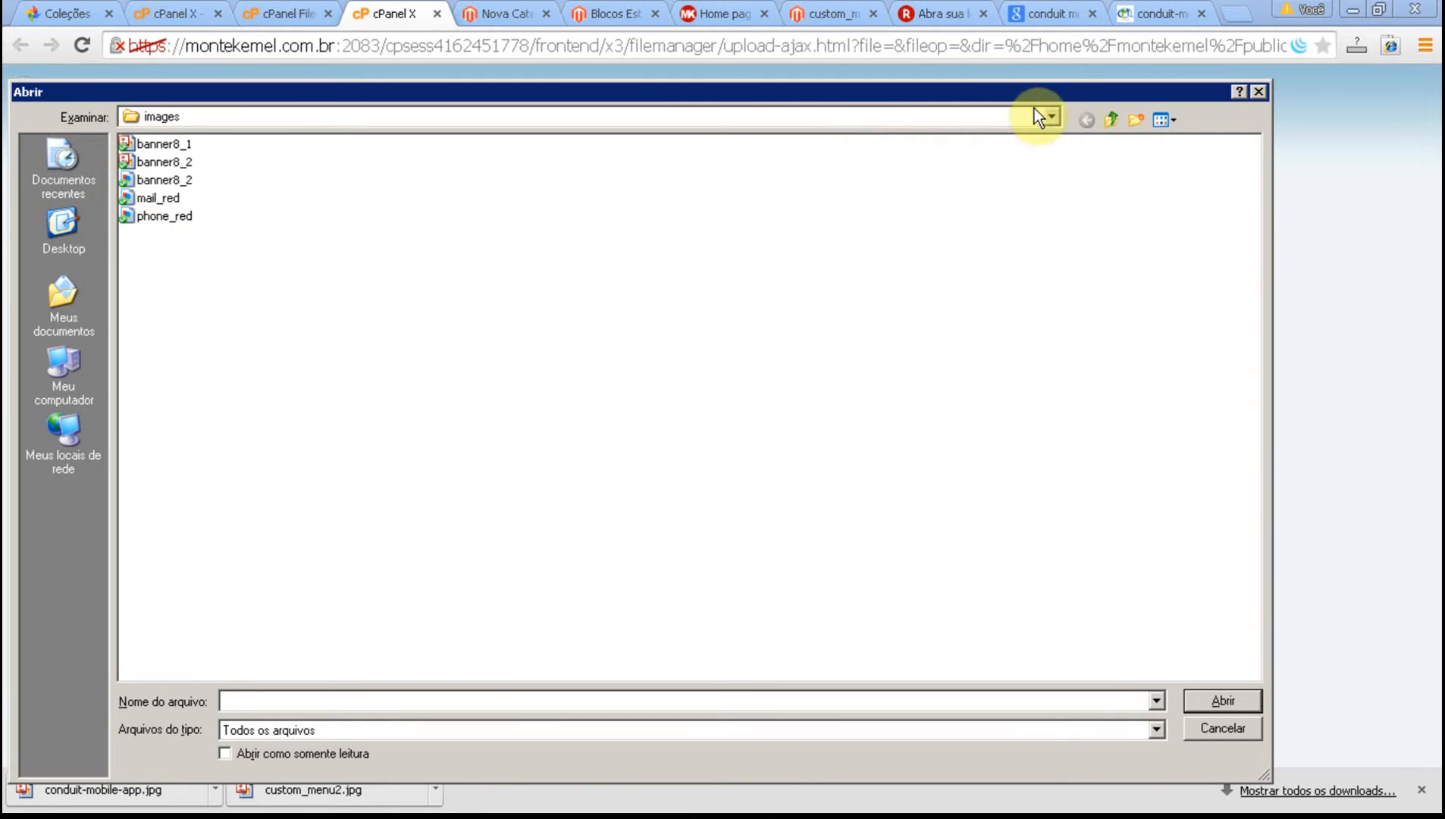
left_click(1111, 118)
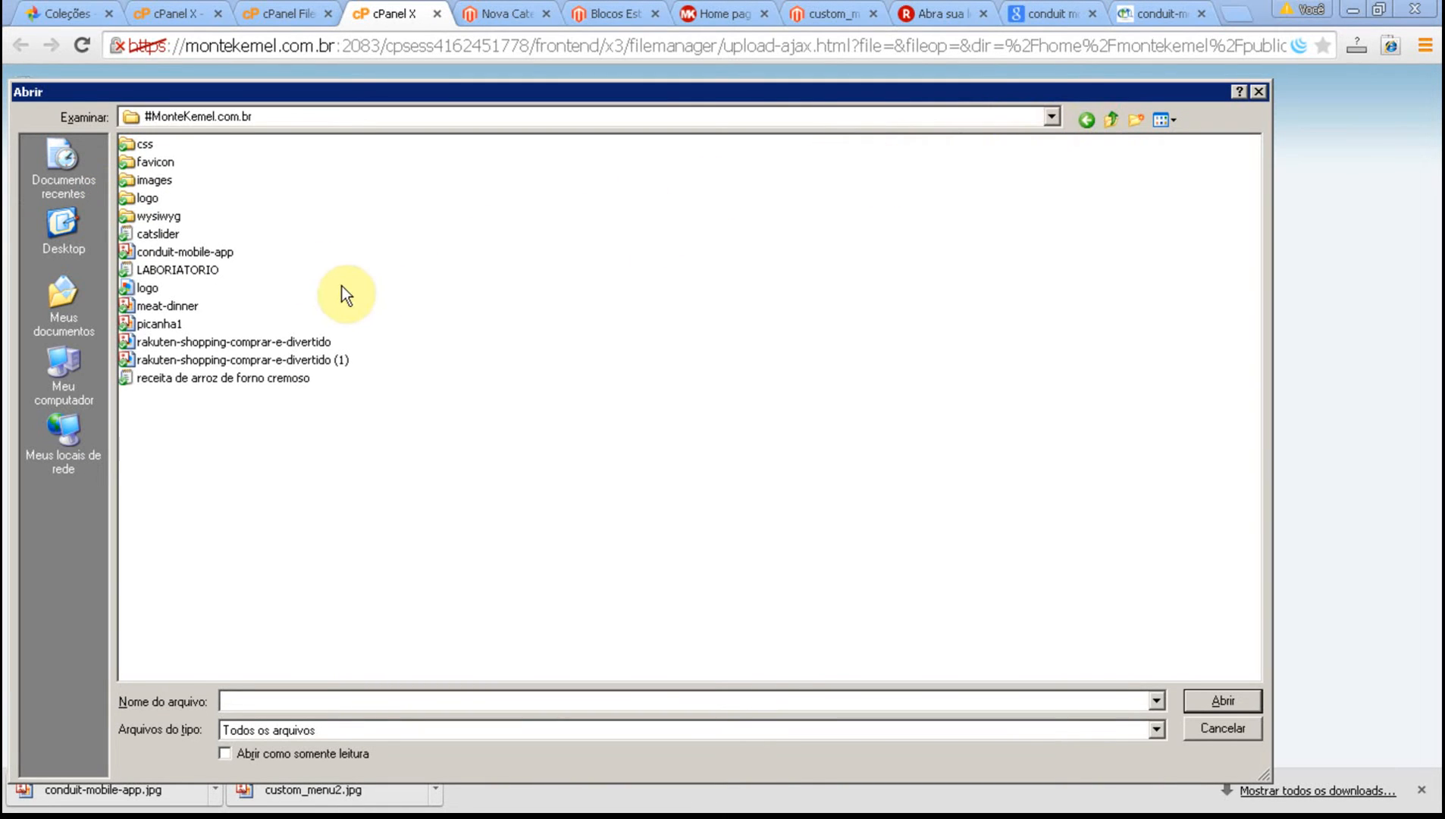
double_click(159, 212)
left_click(175, 142)
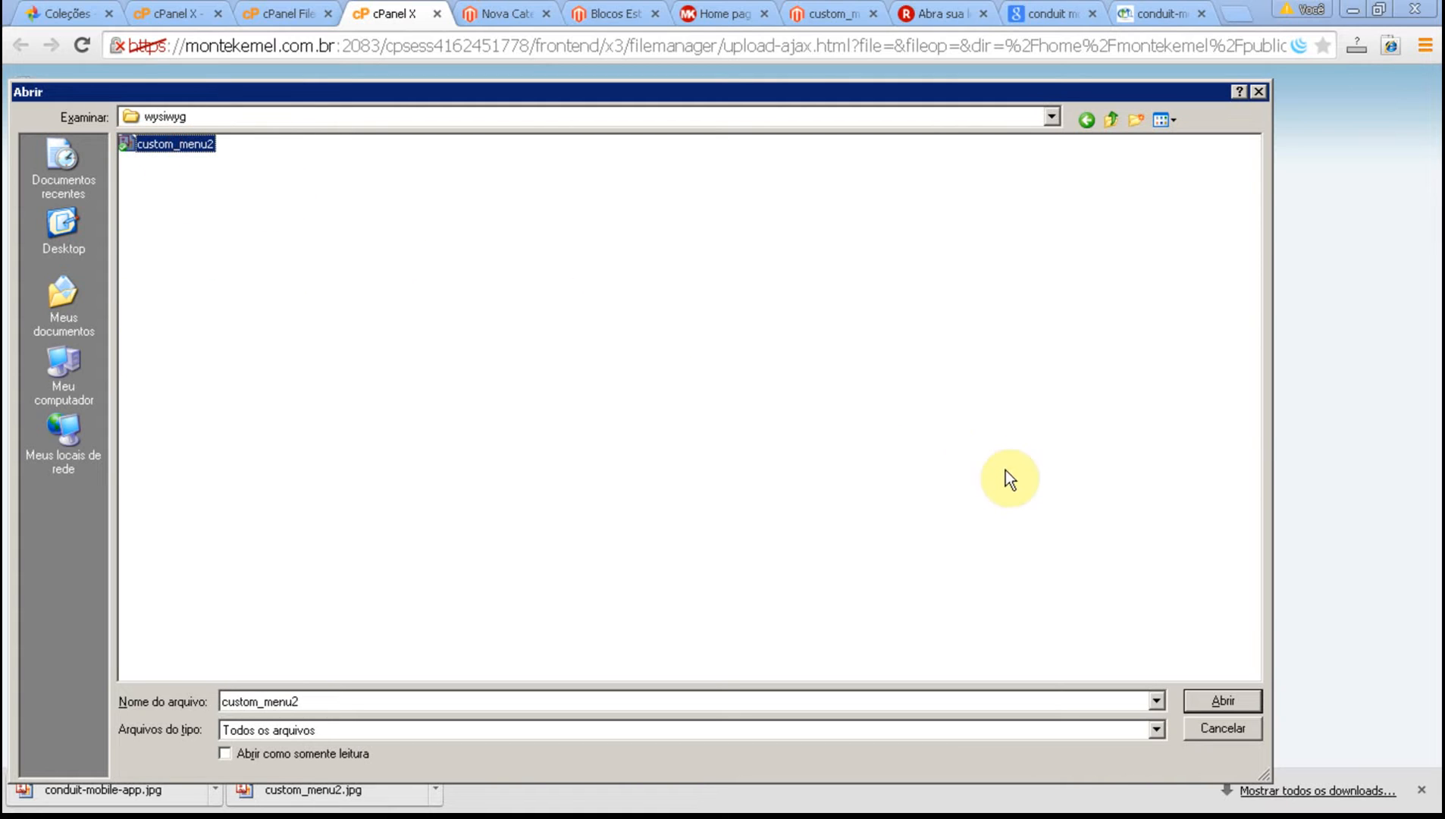
left_click(1204, 701)
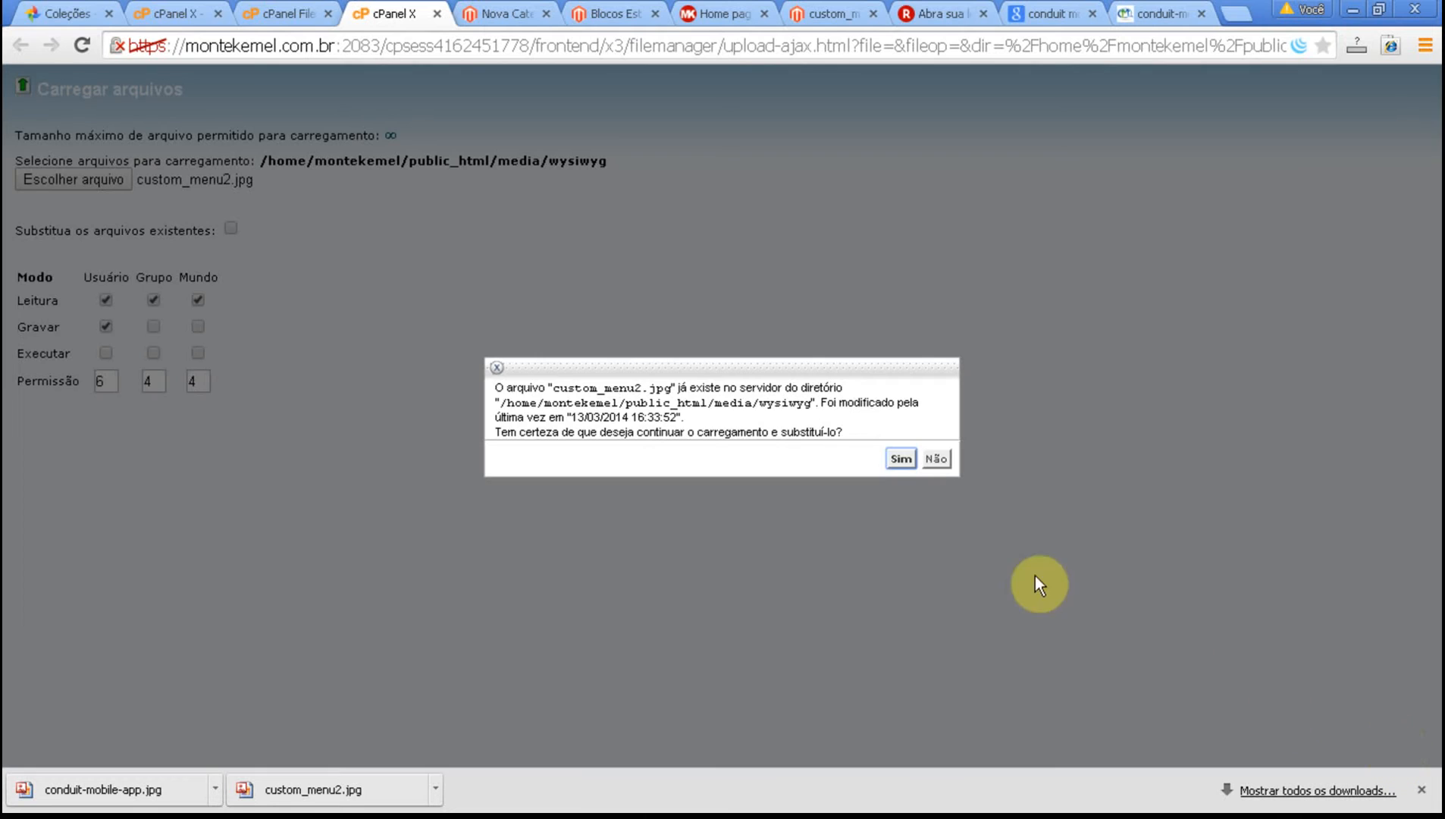
left_click(902, 460)
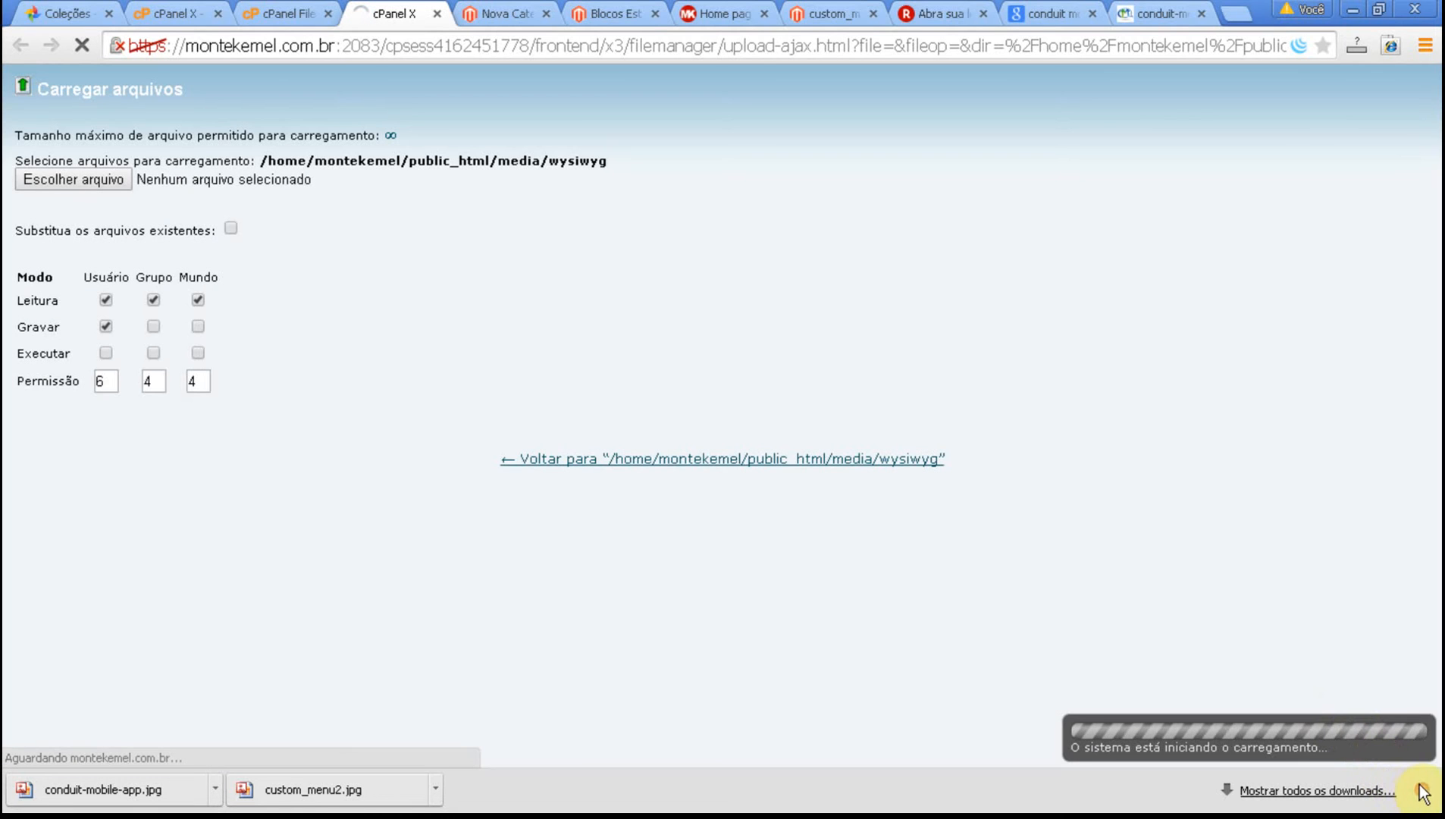
left_click(1425, 792)
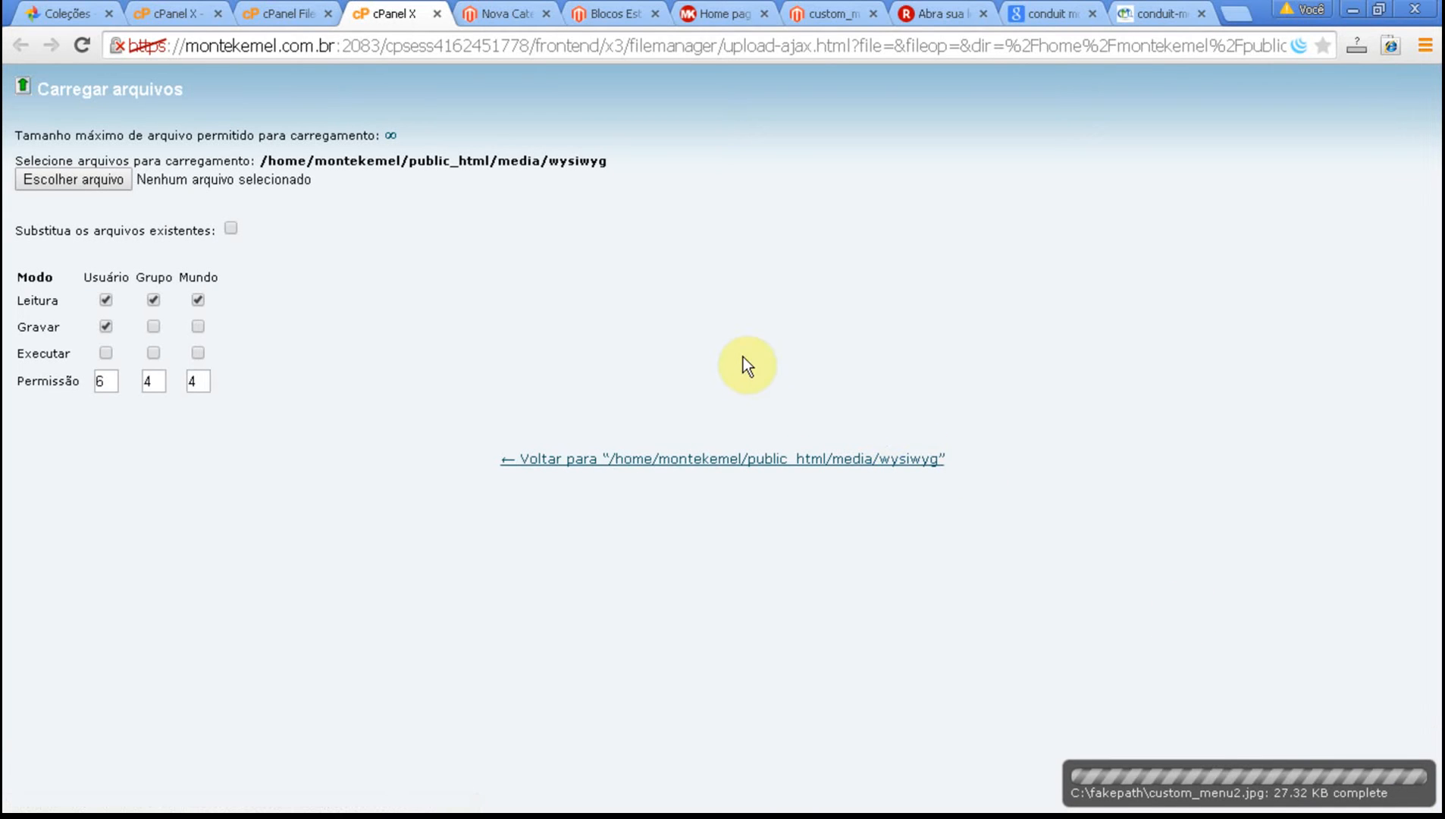
Open the ABRA SUA LOJA static block in Magento admin and display its content in the visual editor.
left_click(724, 13)
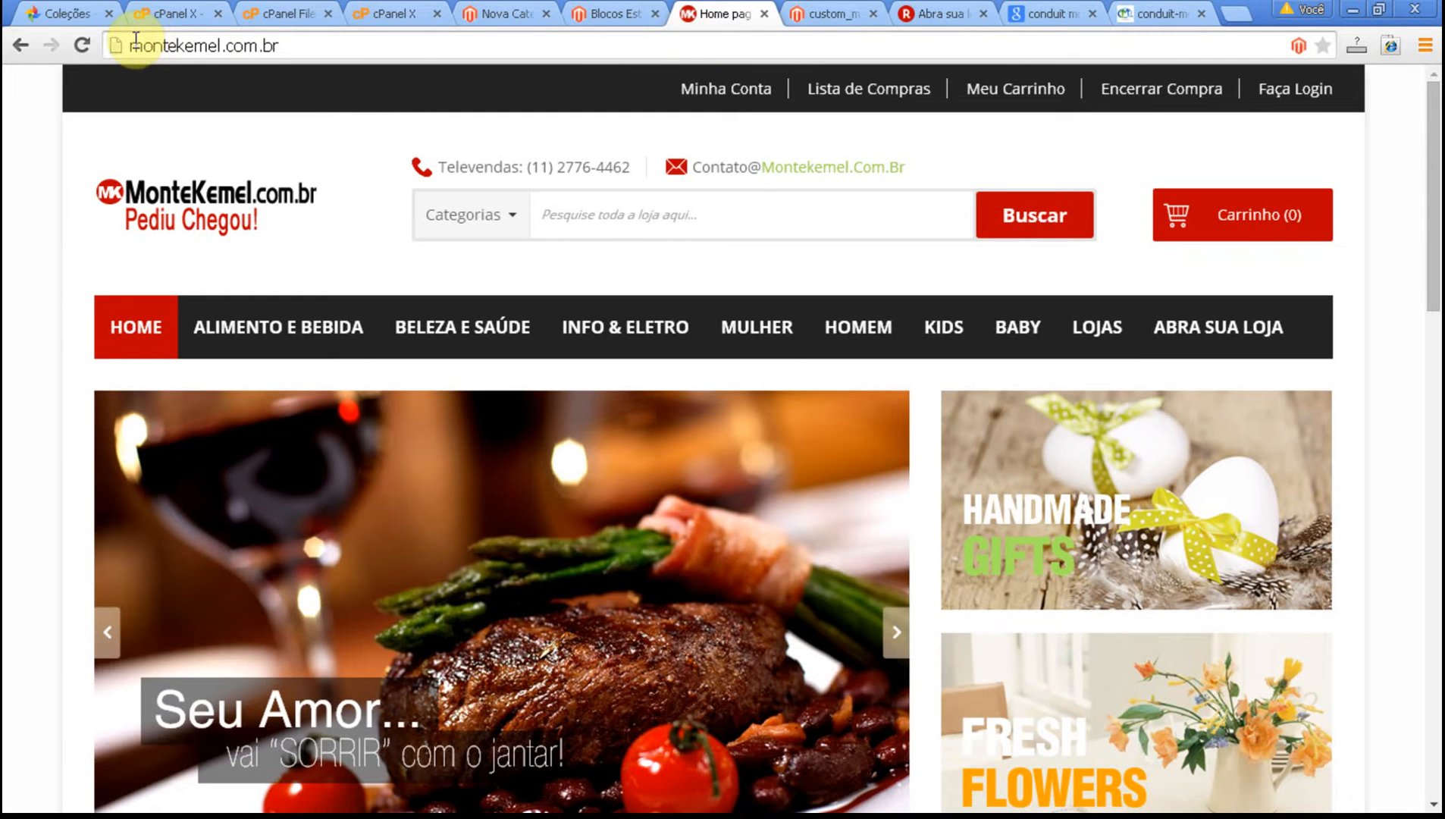
left_click(618, 13)
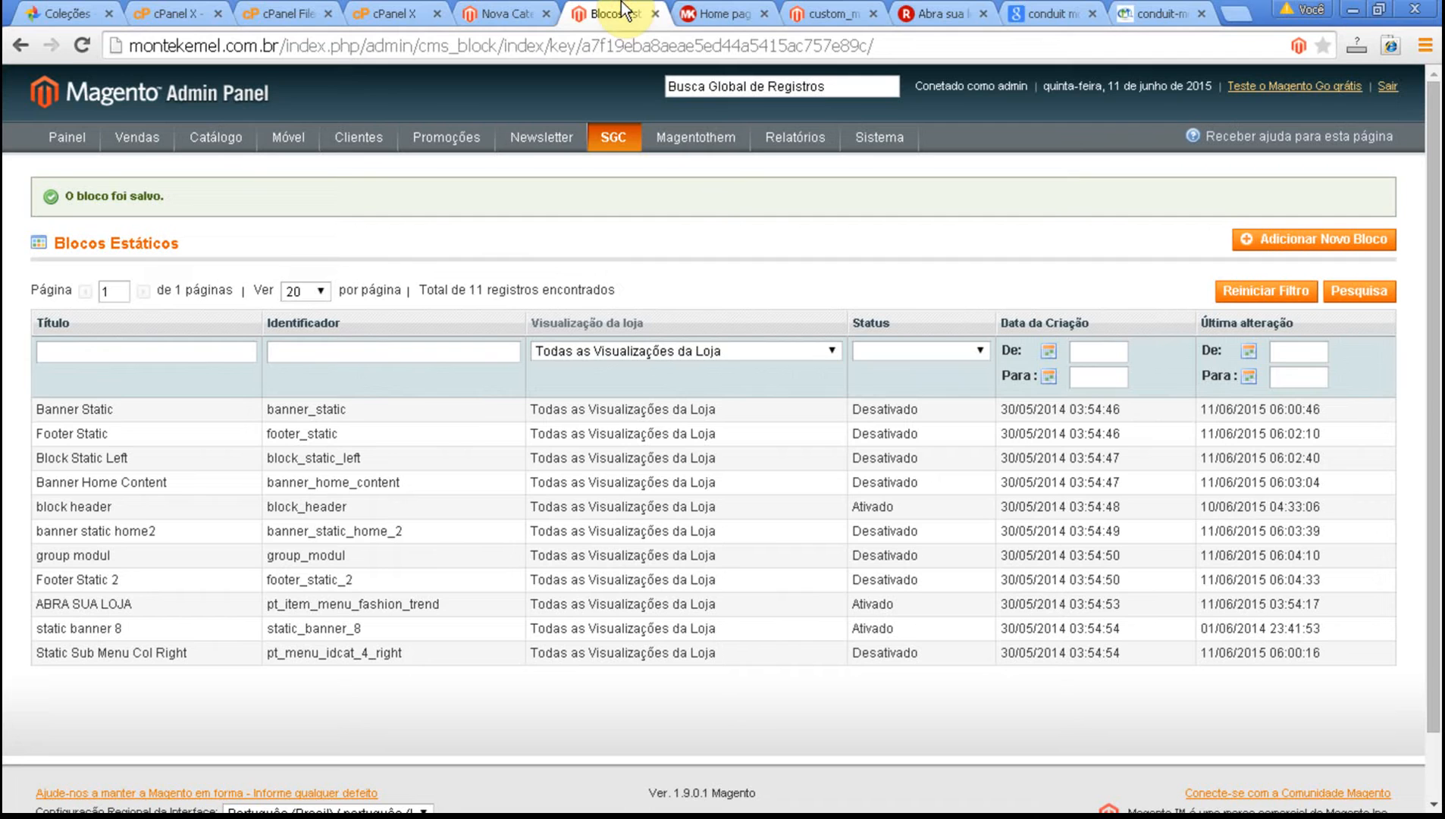
left_click(309, 606)
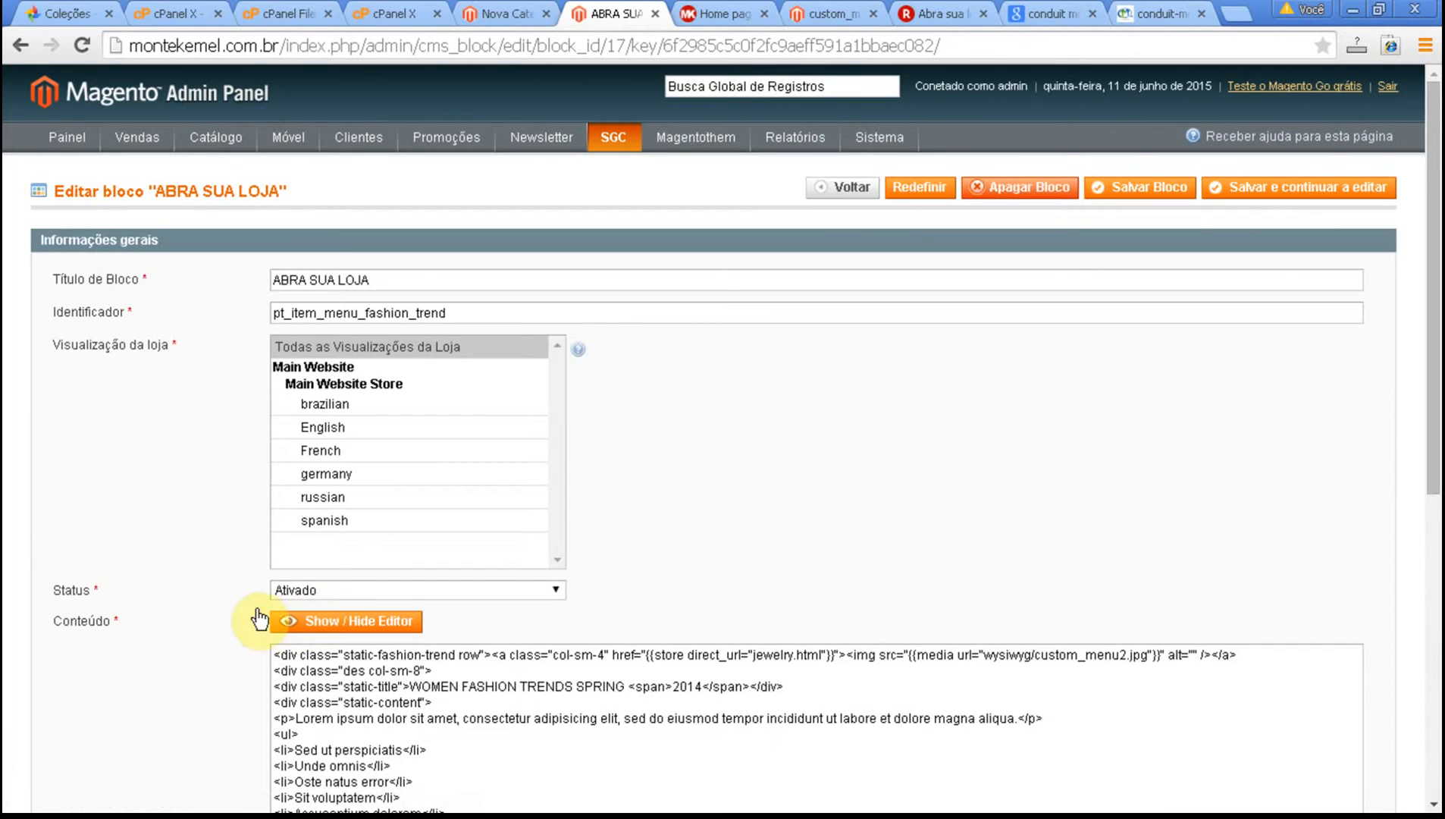
left_click(274, 616)
scroll(226, 592, "down", 1)
scroll(226, 596, "down", 3)
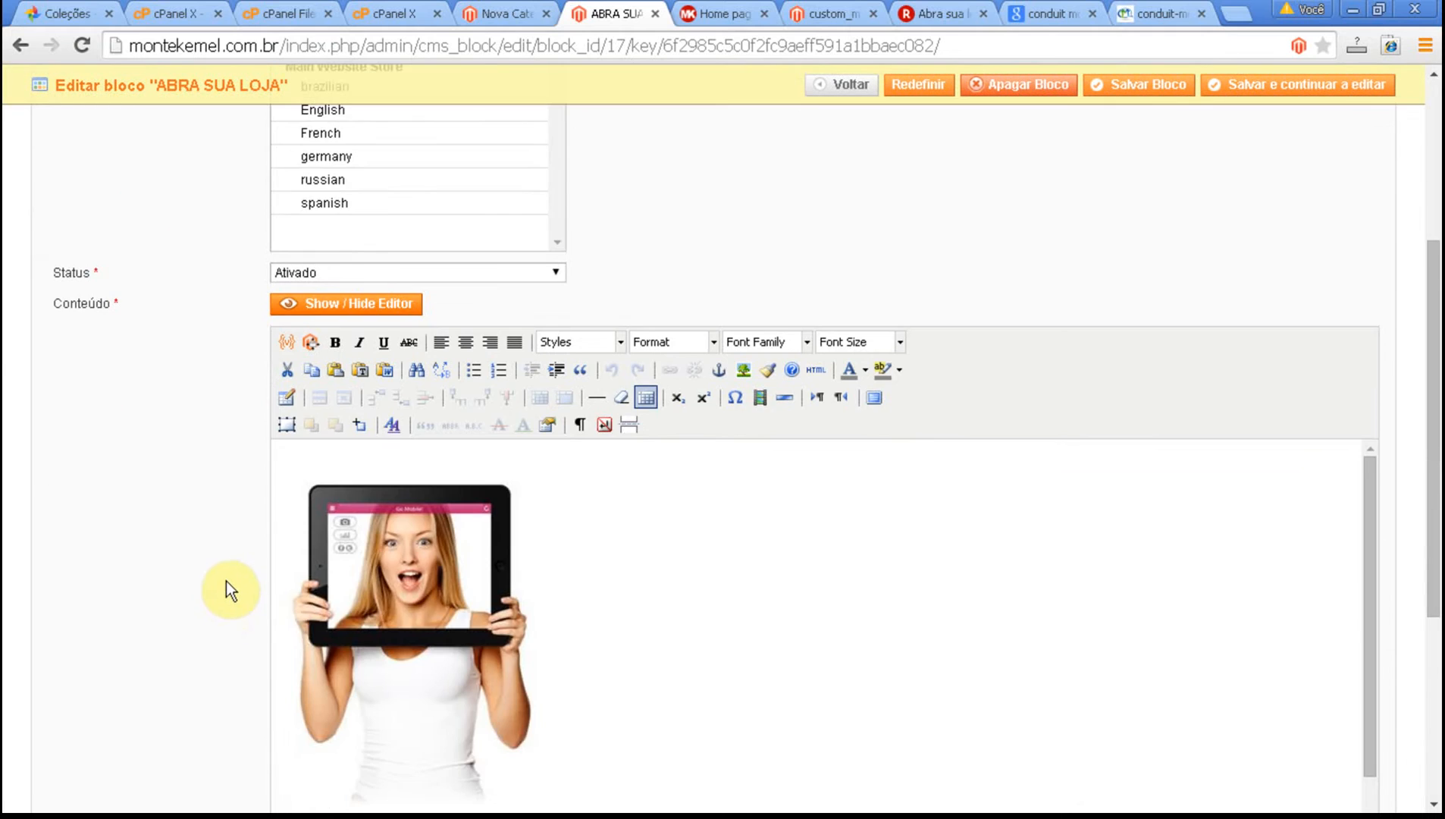
scroll(225, 576, "down", 5)
scroll(386, 469, "down", 2)
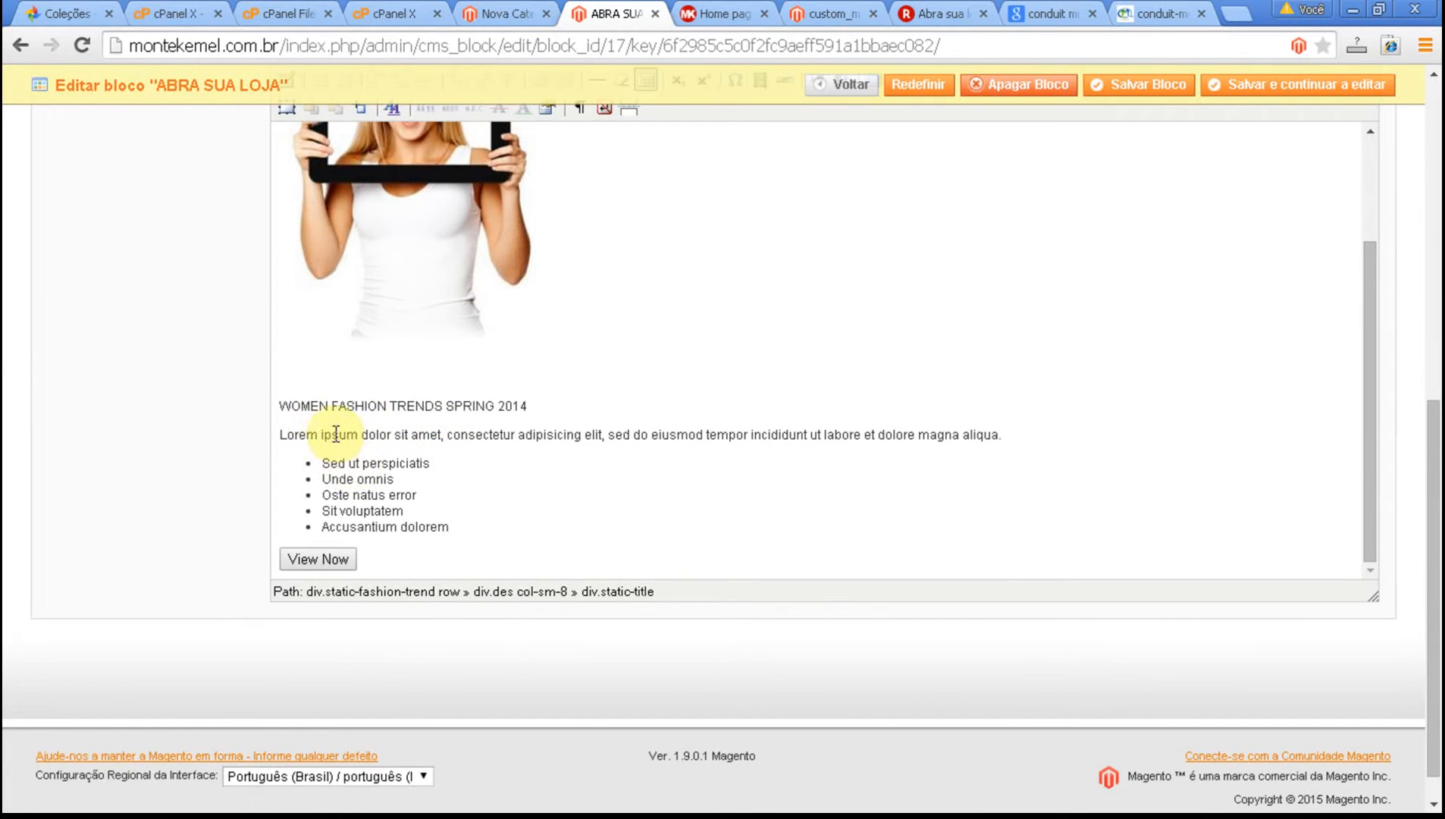
Replace the heading words "WOMEN FASHION TRENDS SPRING" with "AGORA VOCE PODE", keeping 2014.
left_click_drag(324, 419, 288, 419)
left_click(347, 407)
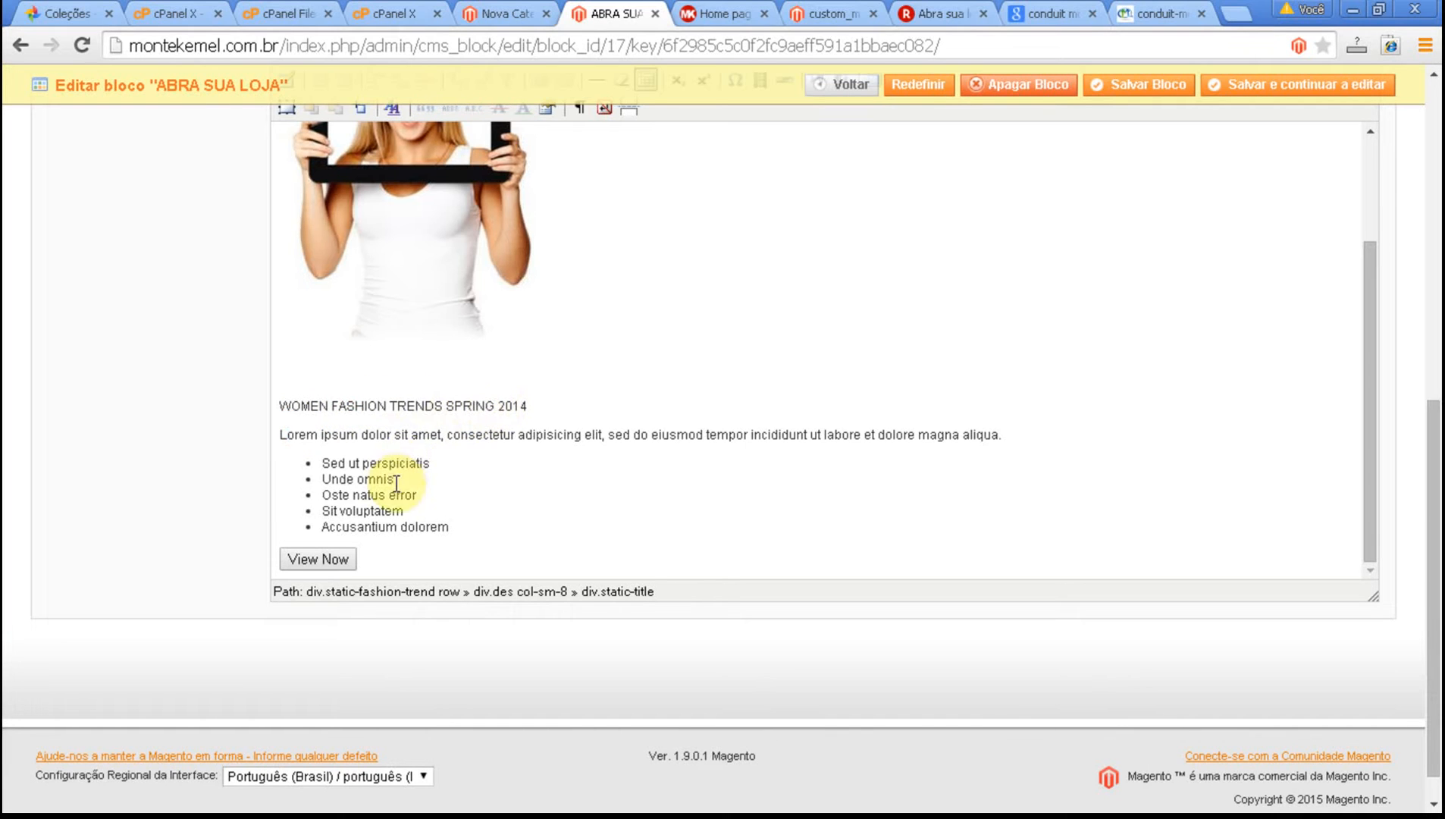
left_click(291, 405)
left_click(485, 404, "shift")
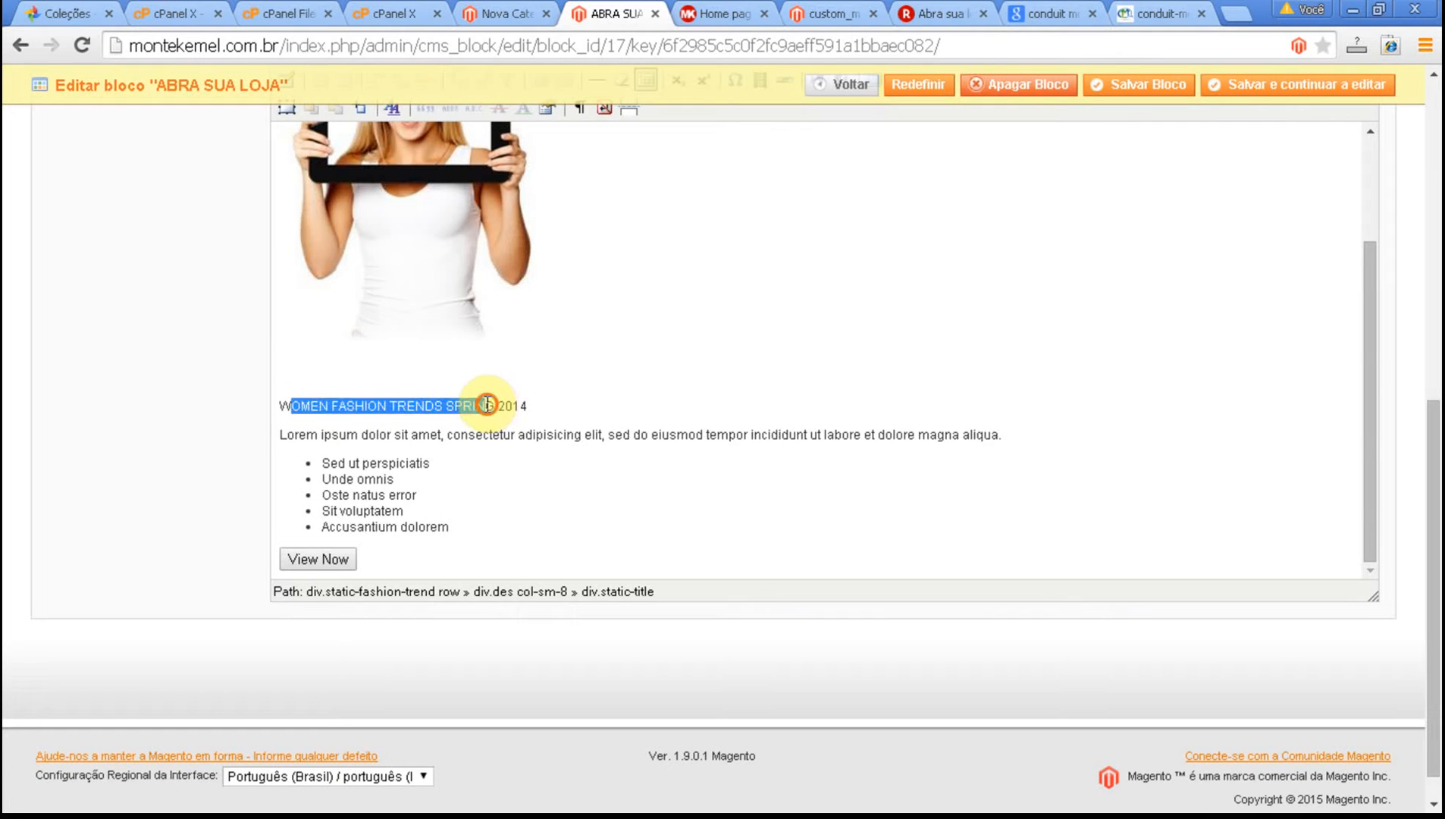
type("AGORA")
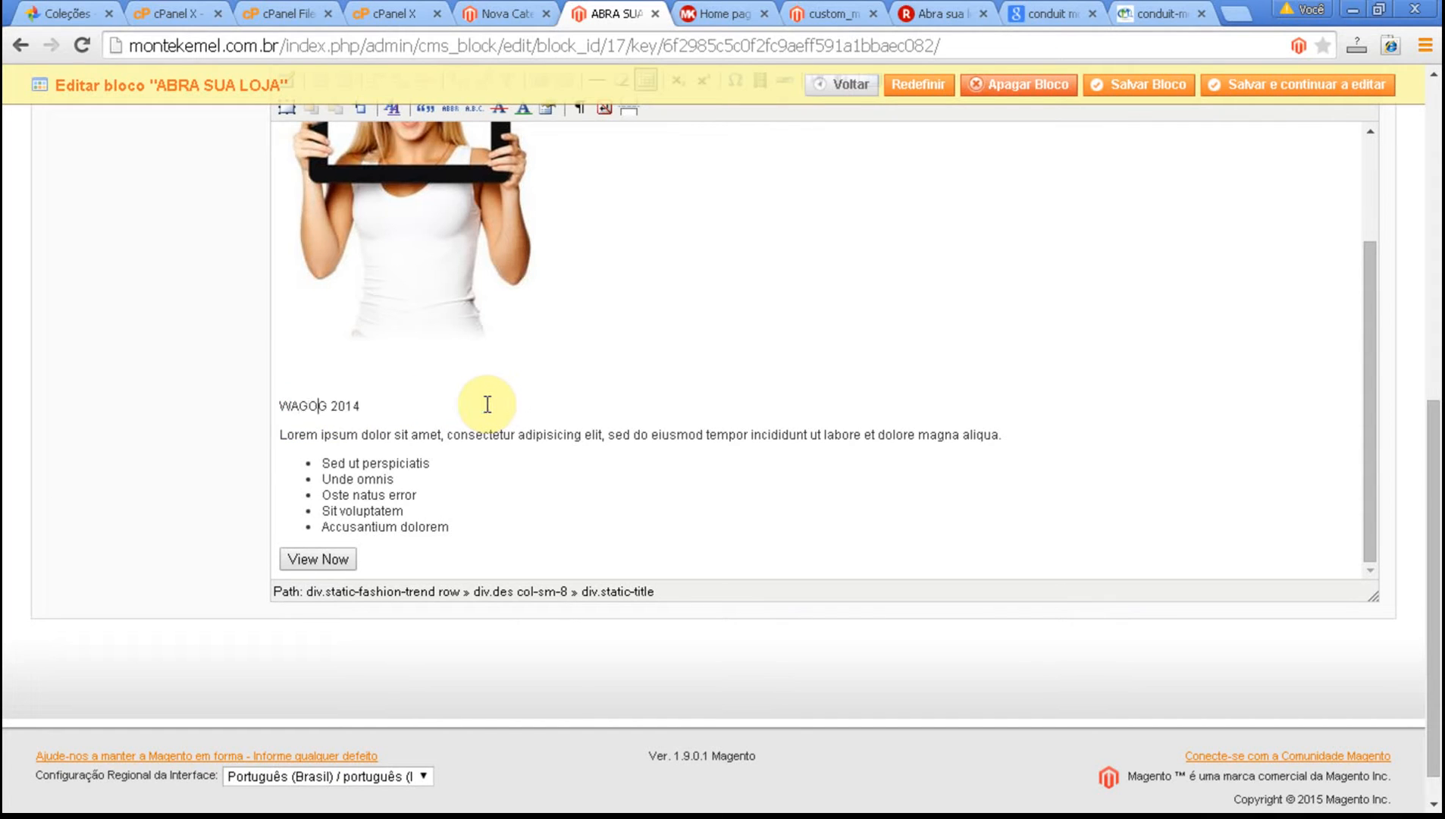
type(" VOC")
type("~~")
key("BackSpace")
key("BackSpace")
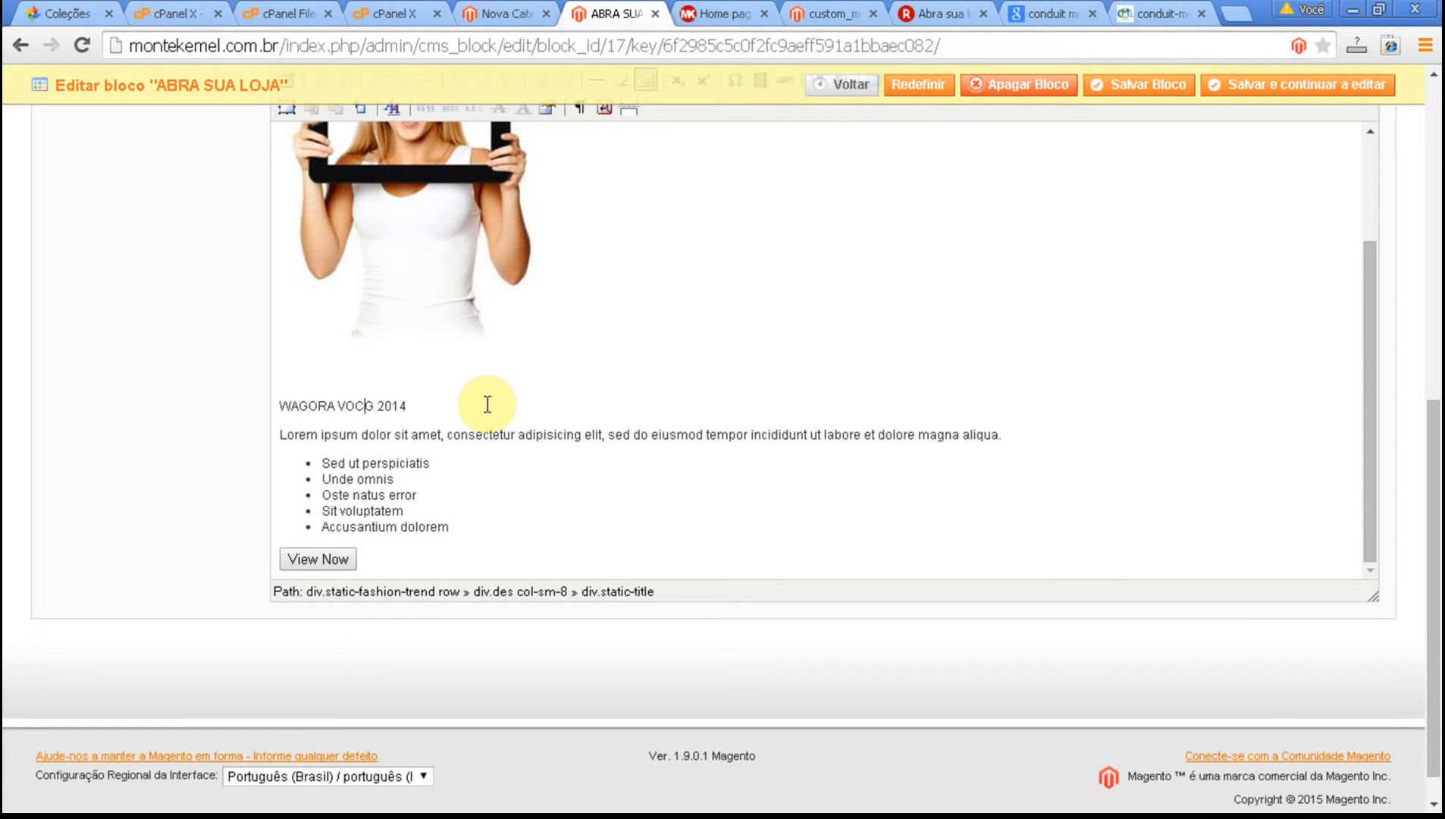
type("E PODE A")
key("BackSpace")
key("BackSpace")
key("Delete")
key("BackSpace")
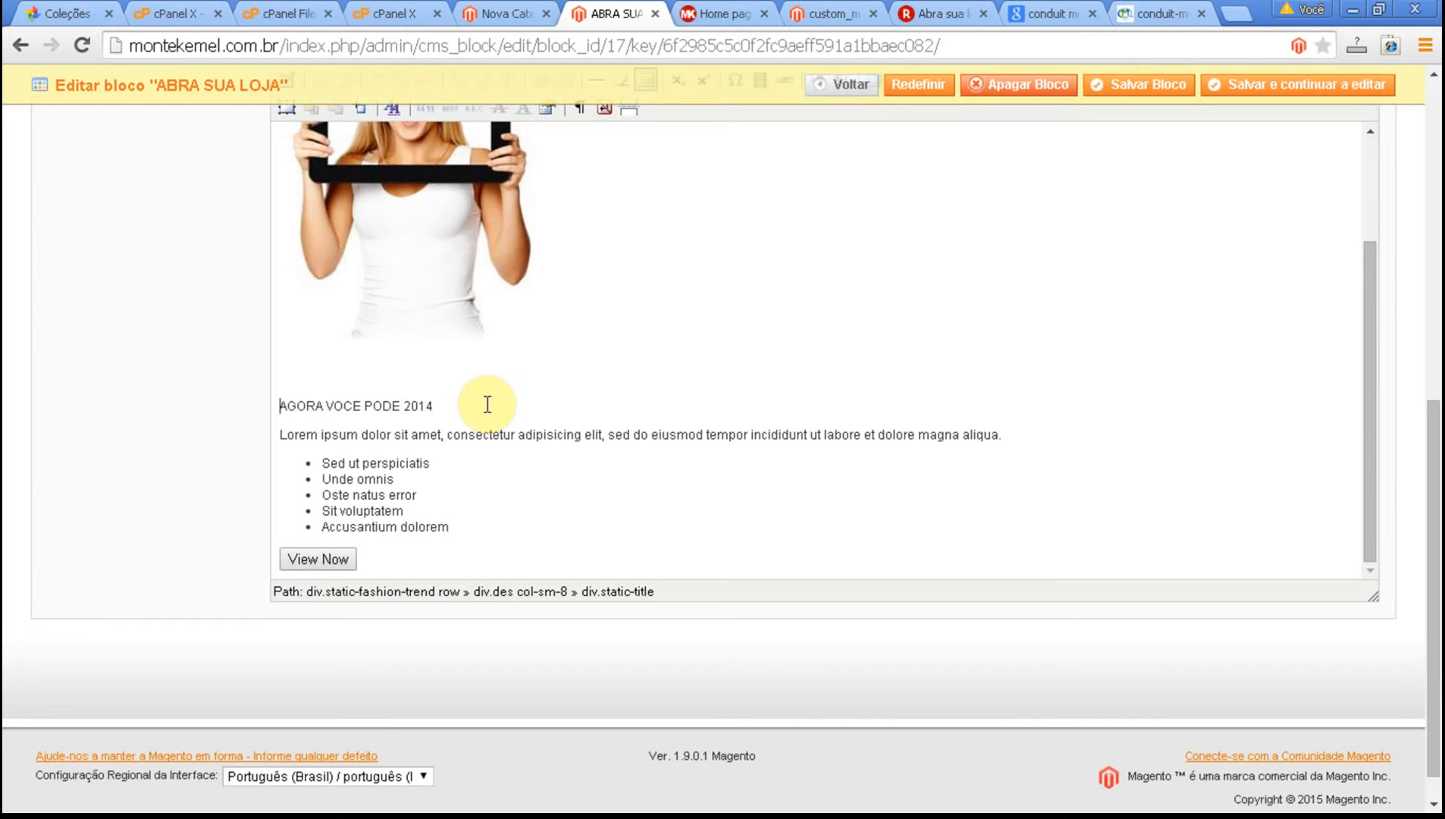
Replace 2014 in the heading with "ABRIR A SUA LOJA".
left_click(488, 404)
key("Left")
key("Right")
key("Left")
key("Left")
key("Left")
key("shift+Right")
key("shift+Right")
type("ABRIR A SU")
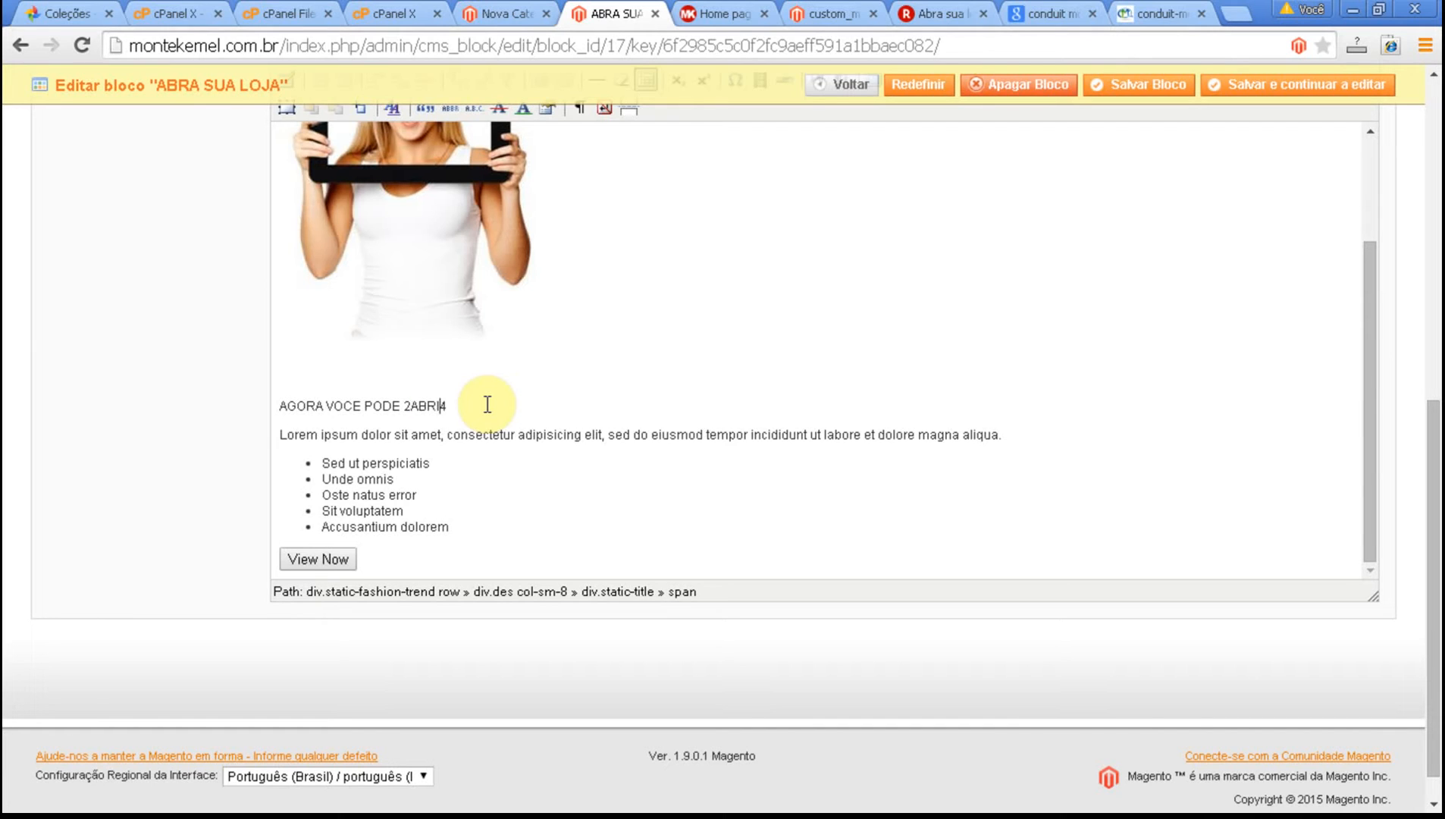
type("A LOJA")
key("Delete")
key("Left")
key("Left")
key("Left")
key("Left")
key("Left")
key("Left")
key("Left")
key("Left")
key("Left")
key("Left")
key("Left")
key("Left")
key("Left")
key("Left")
key("Left")
key("Left")
key("BackSpace")
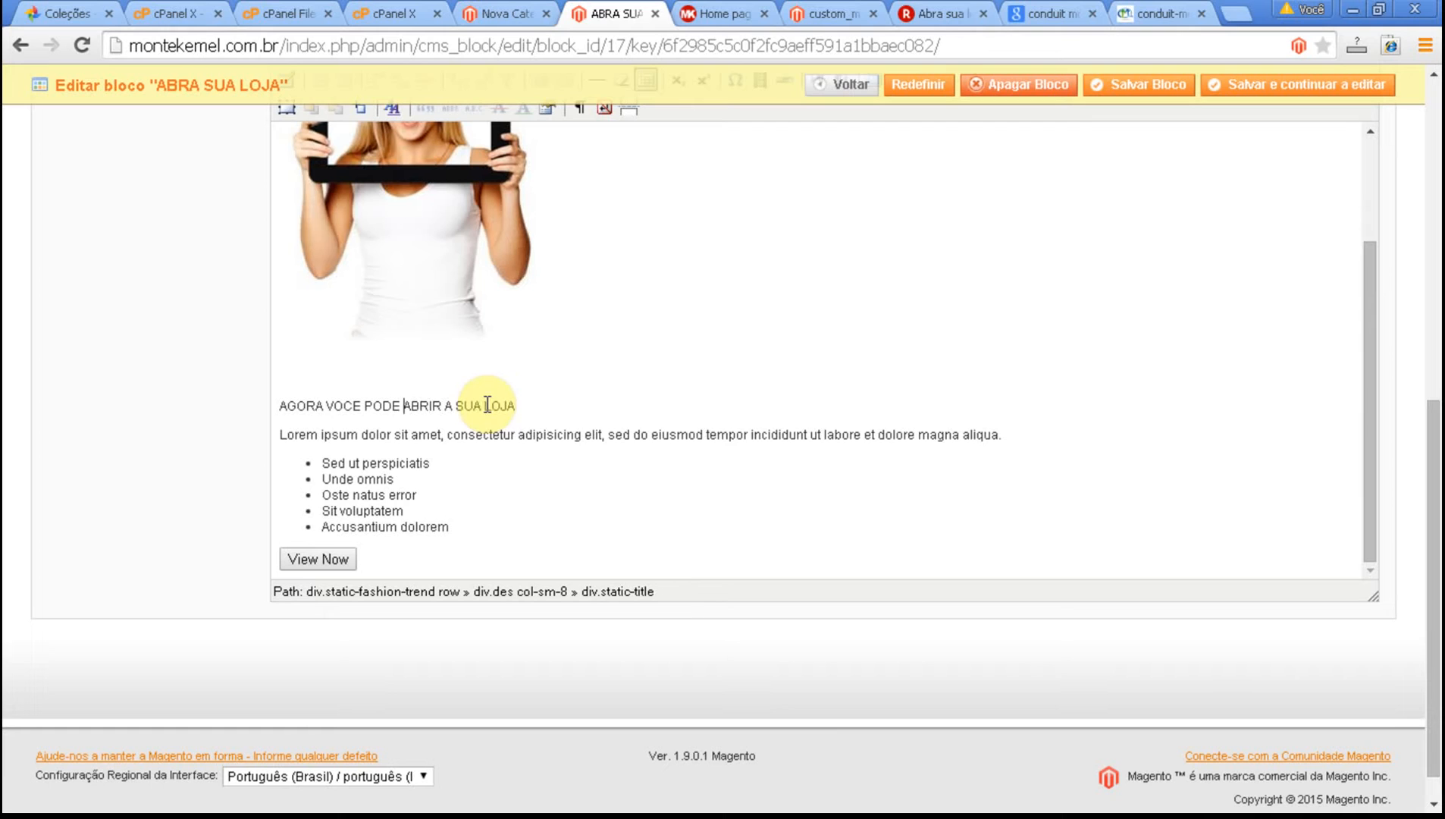
Replace "Lorem ipsum dolor sit amet" at the start of the paragraph below the heading with "Um conceito inovador".
left_click(282, 439)
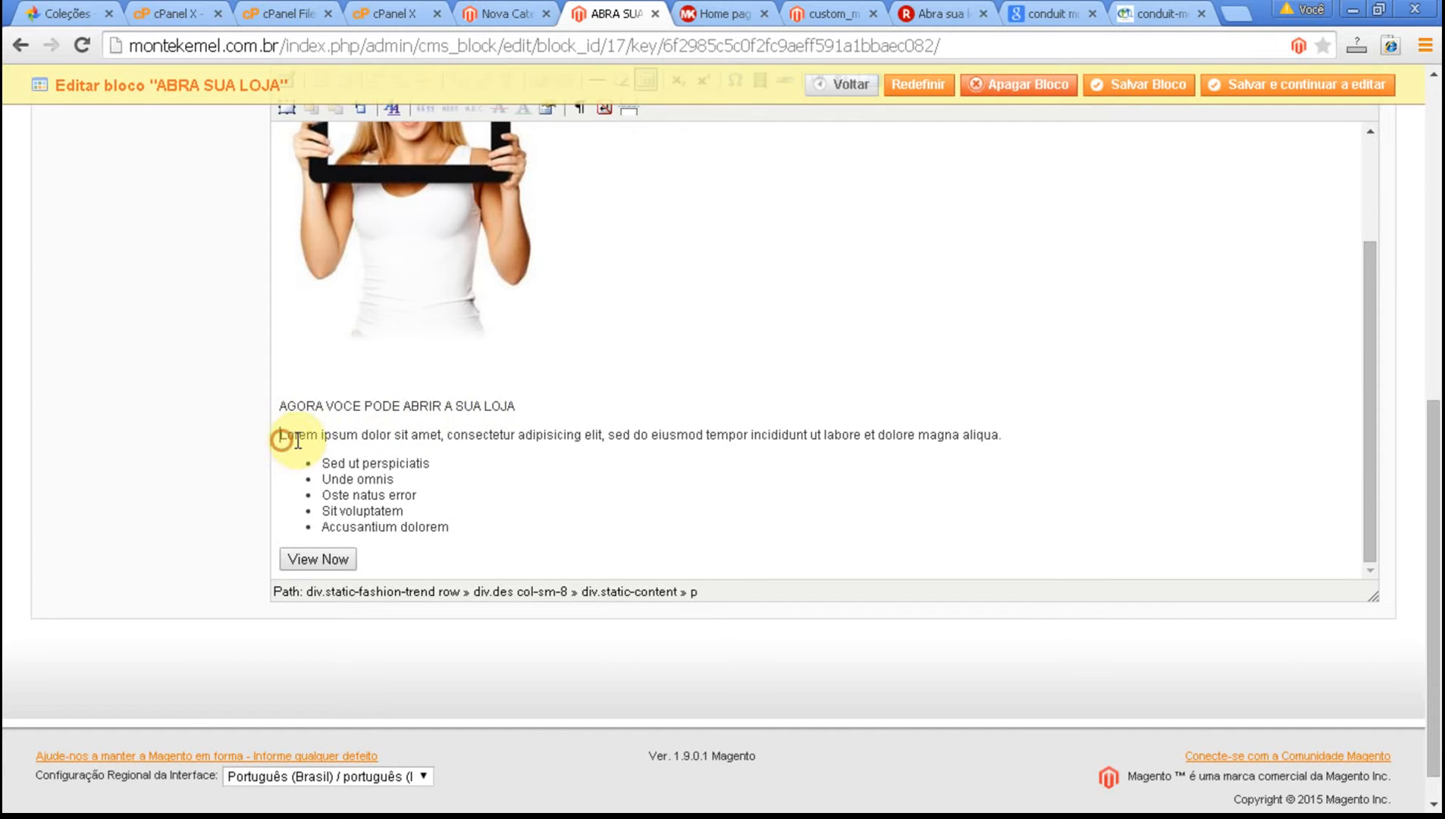
left_click(440, 436, "shift")
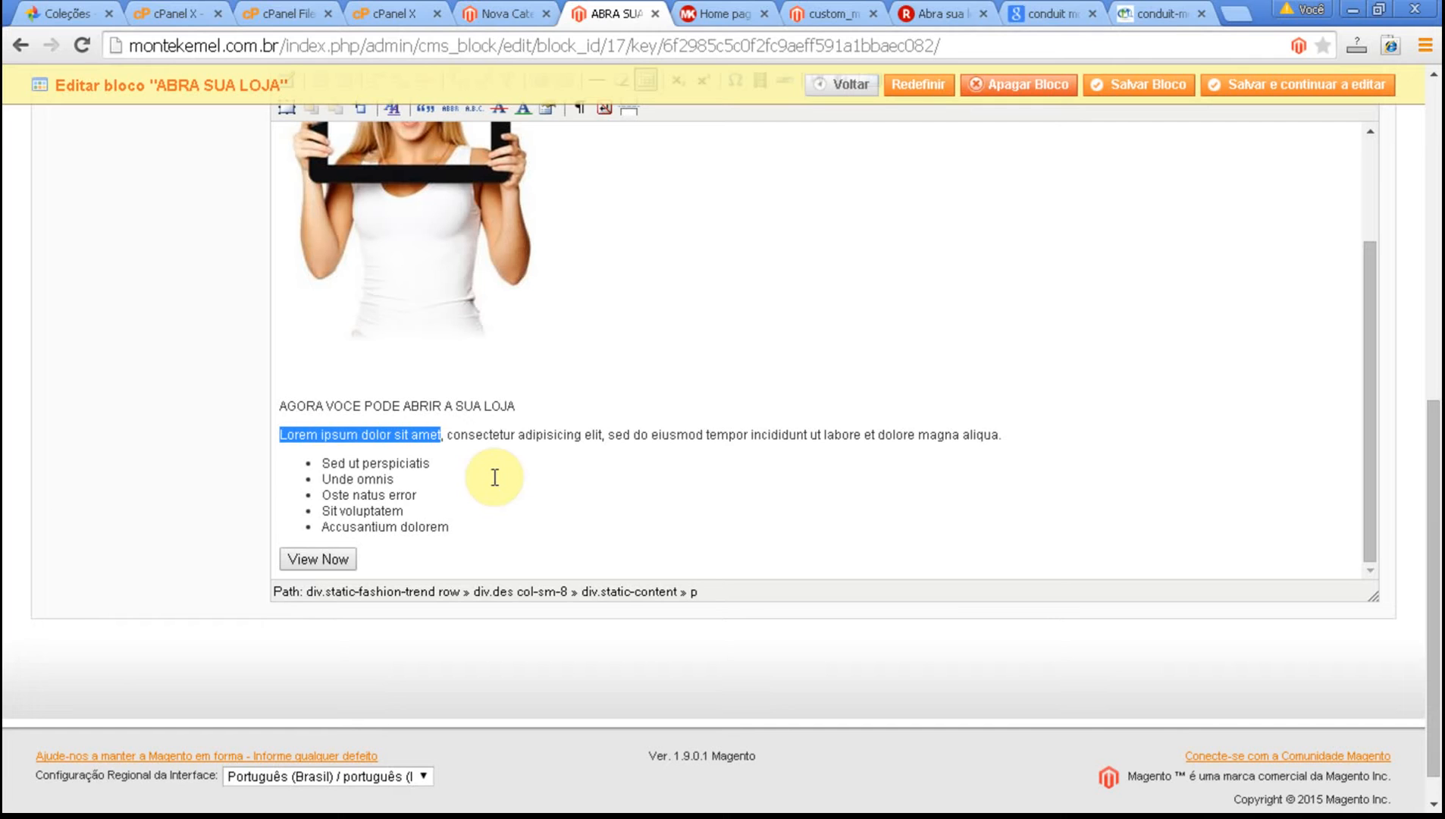
type("Um concei")
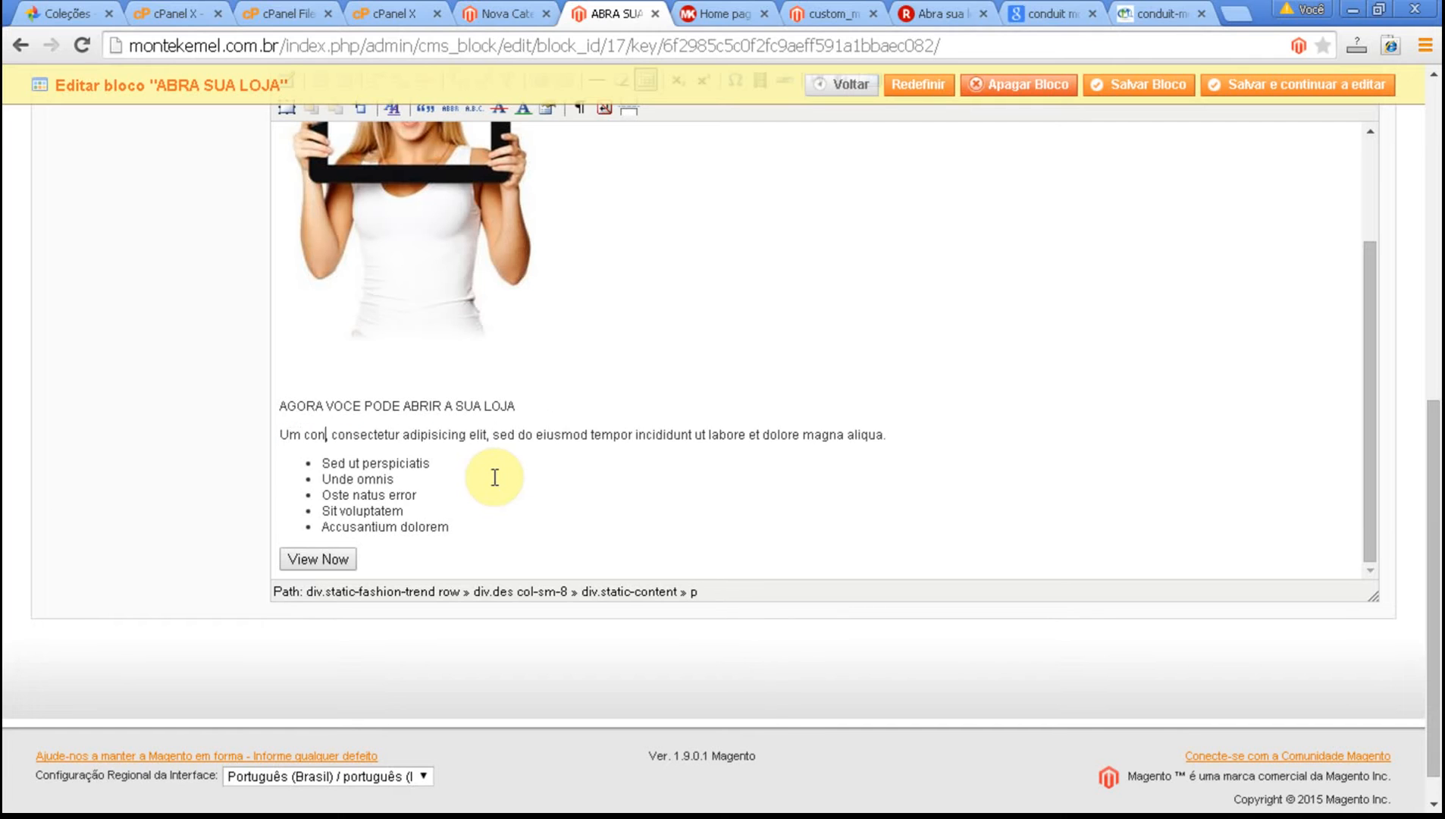
type("to inova")
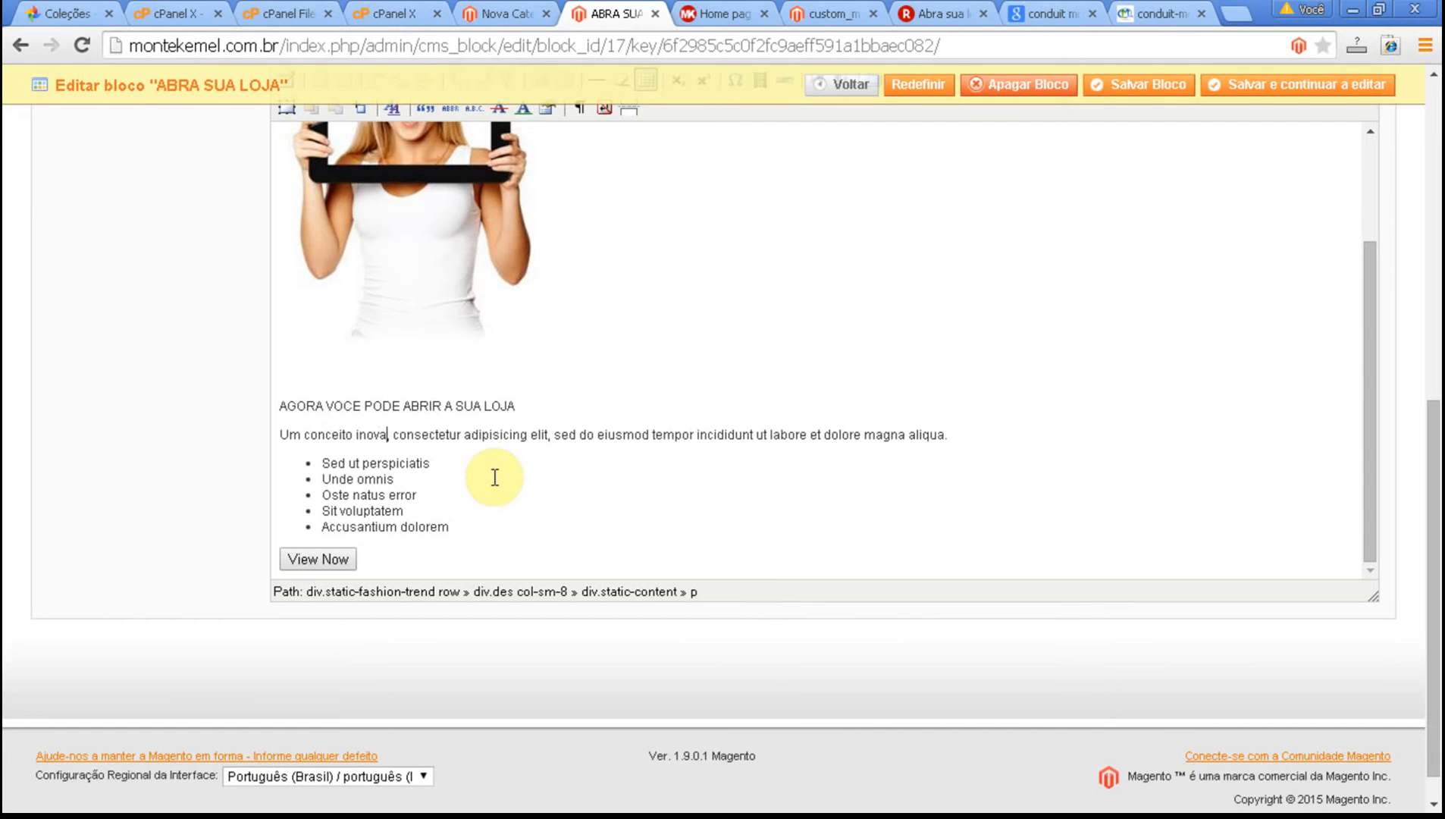
type("dor")
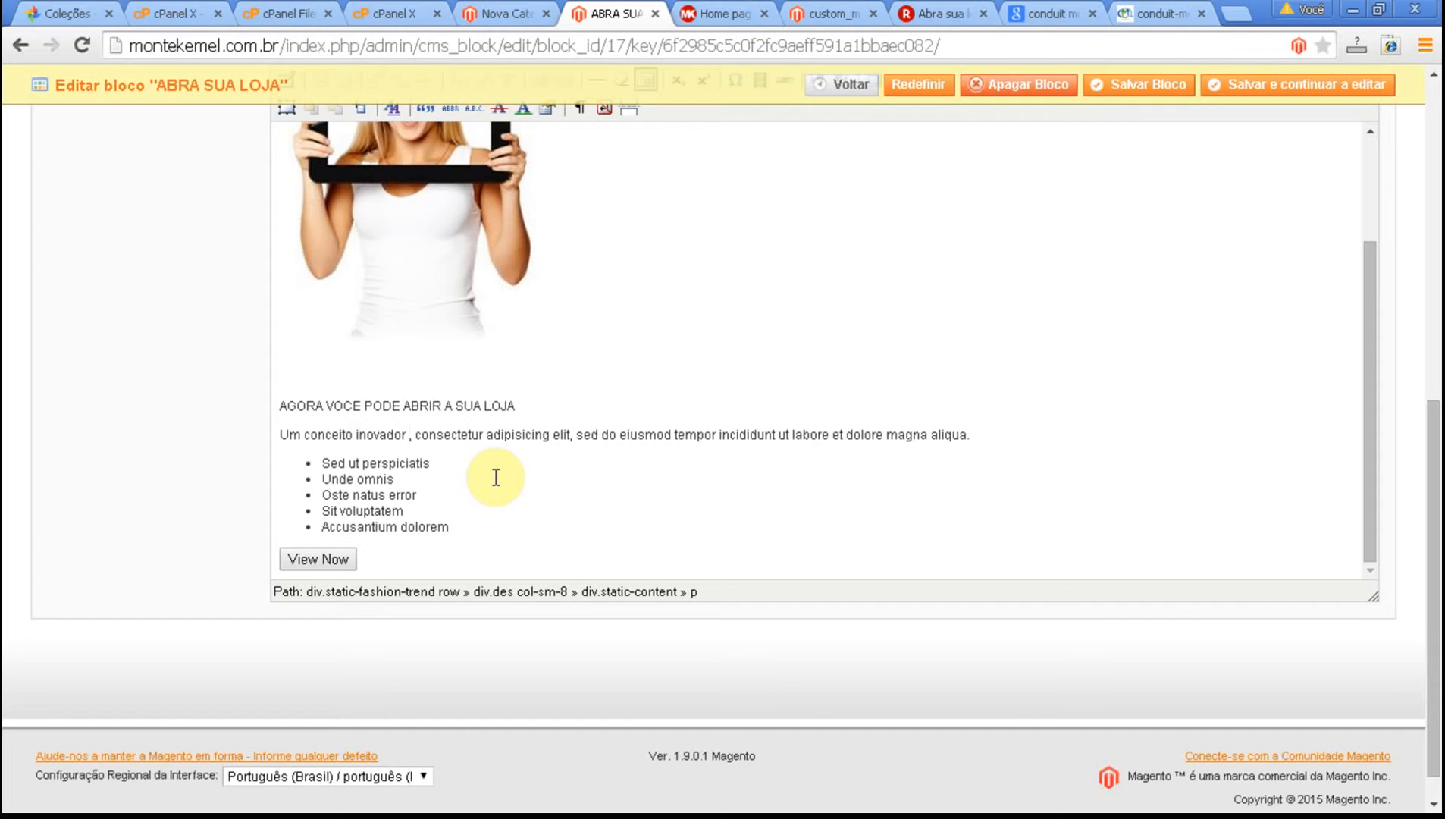
type("e revo")
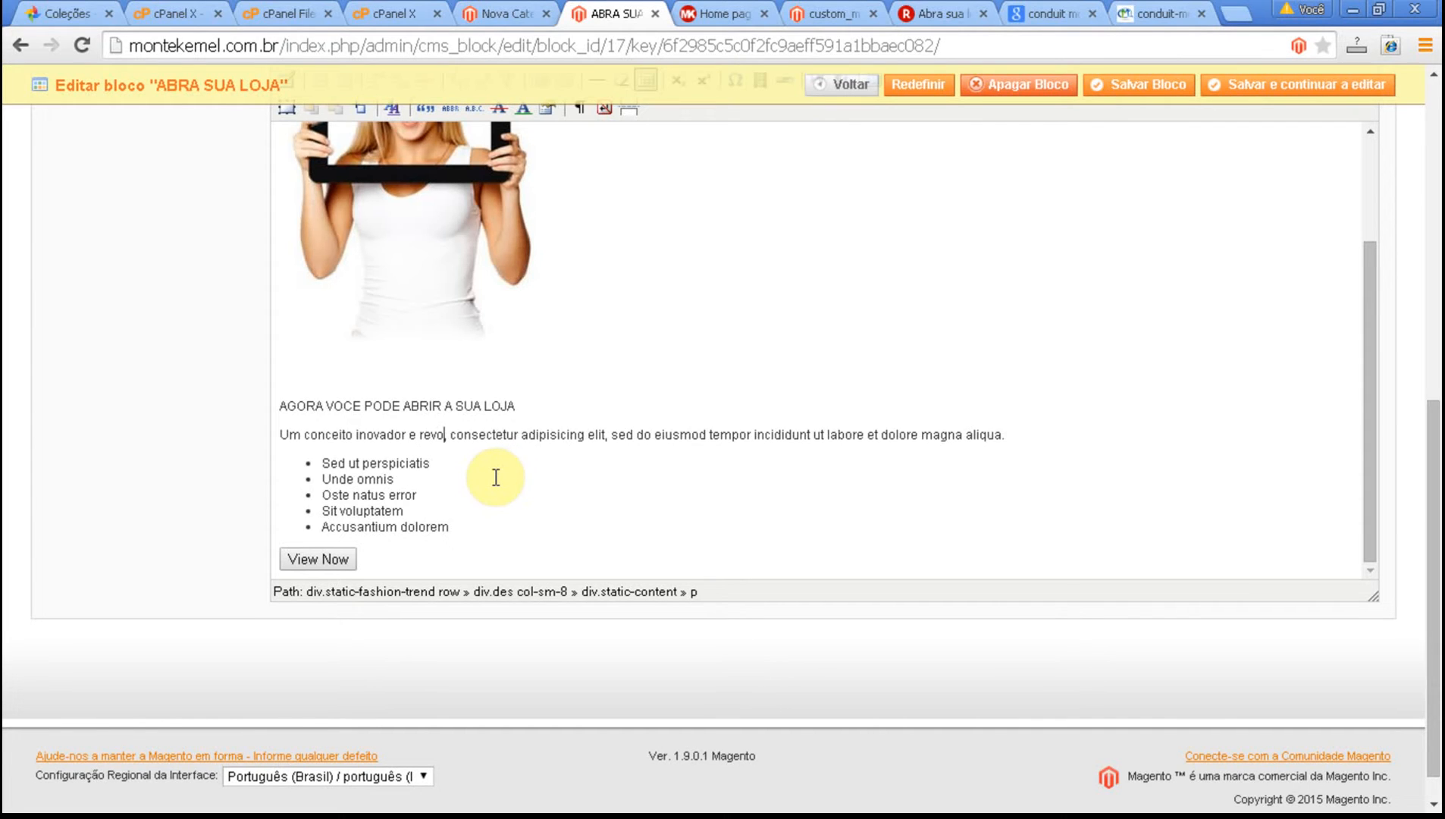
type("lucionpa")
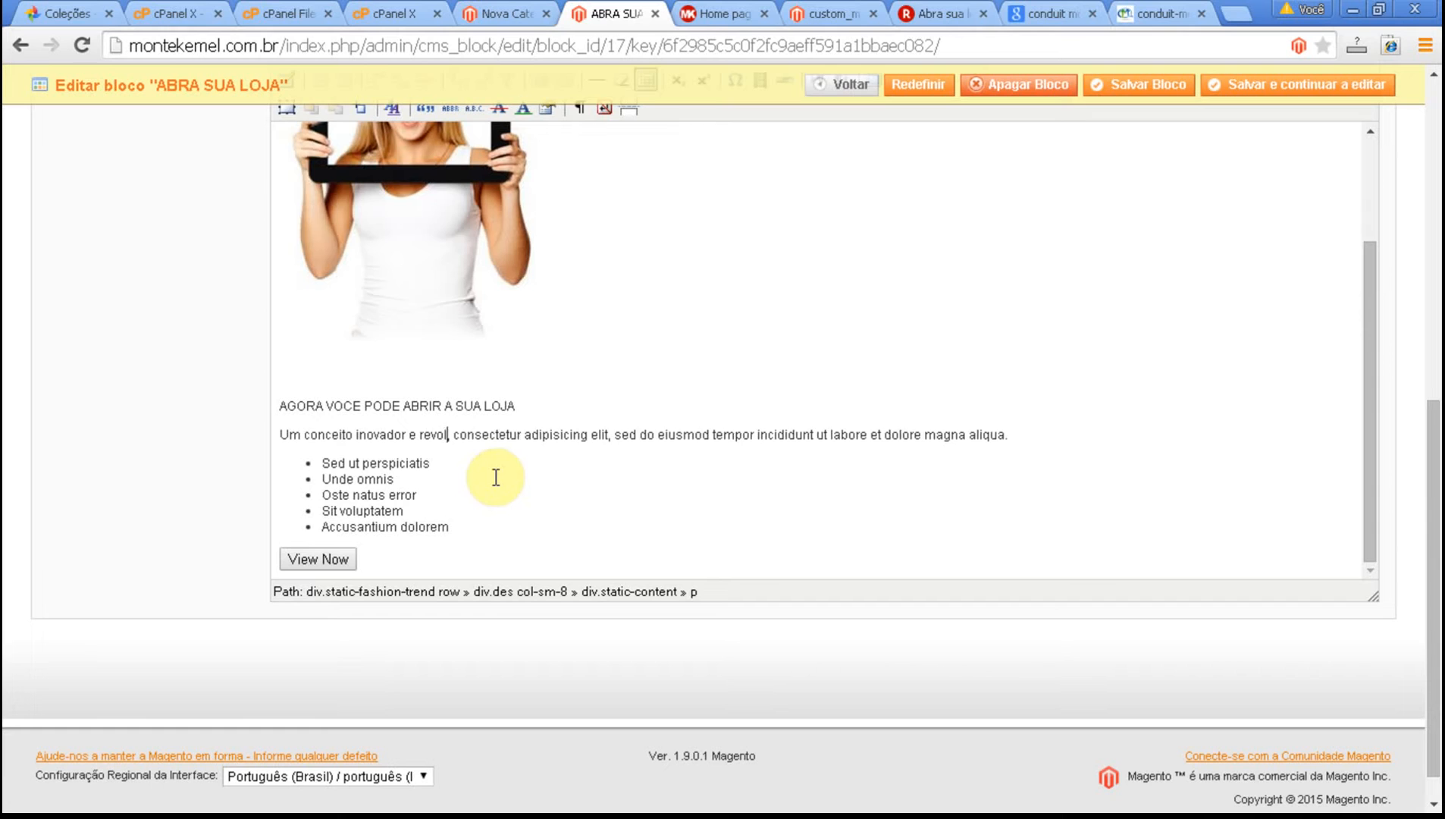
key("BackSpace")
key("BackSpace")
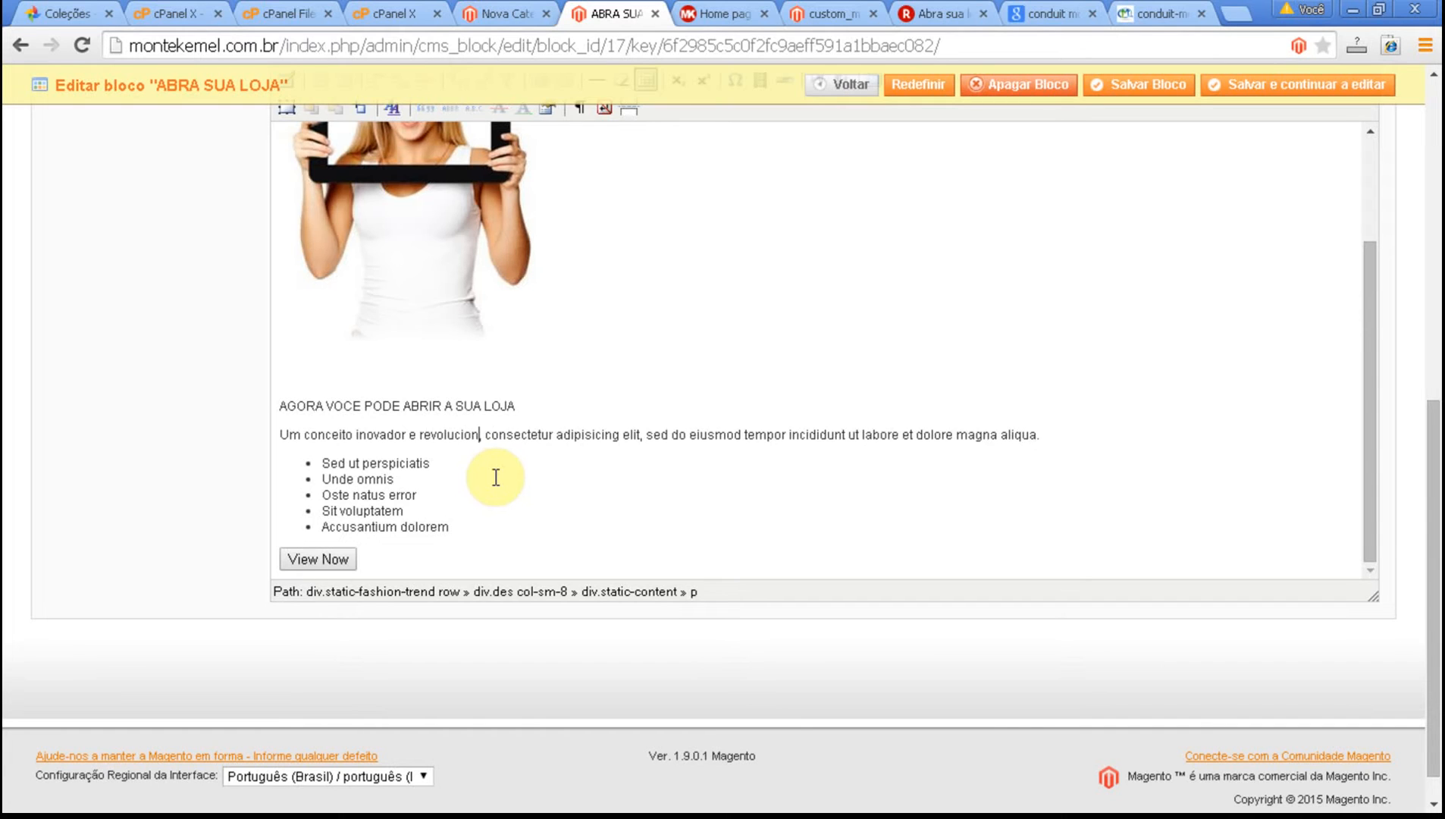
type("´´ari")
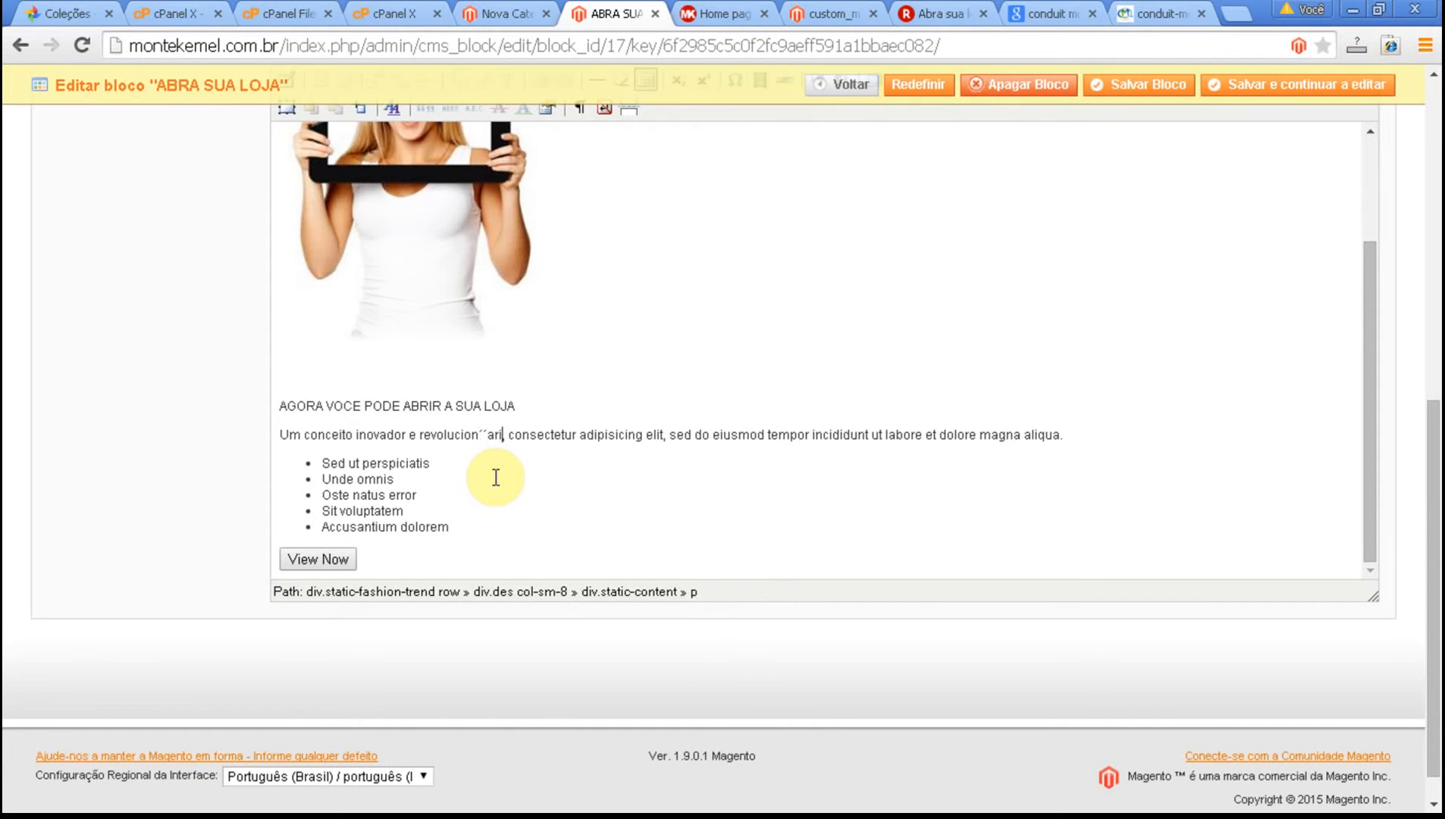
key("BackSpace")
key("BackSpace")
key("BackSpace")
key("BackSpace")
key("BackSpace")
key("BackSpace")
key("BackSpace")
key("BackSpace")
key("BackSpace")
key("BackSpace")
key("BackSpace")
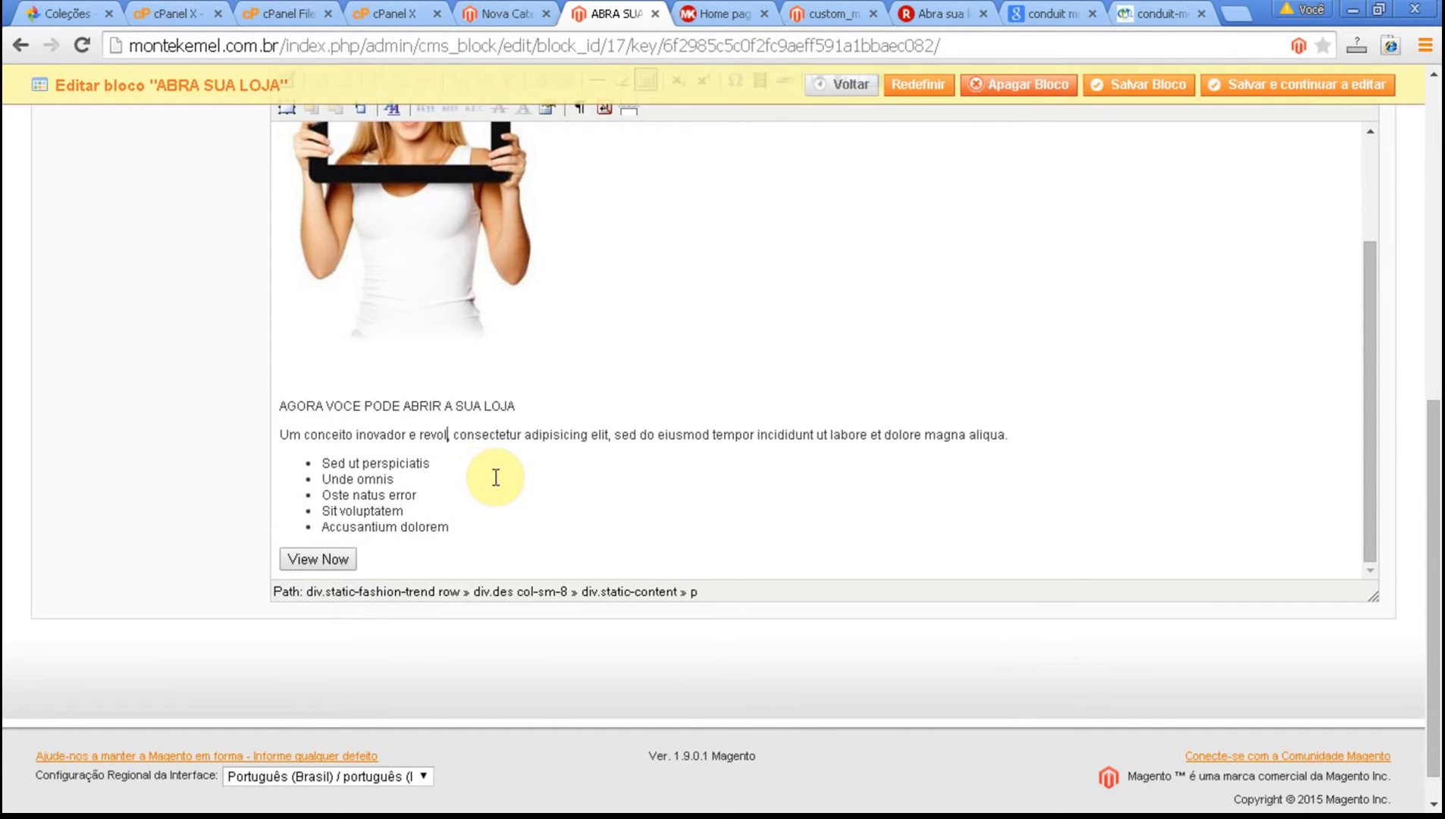
key("BackSpace")
key("BackSpace")
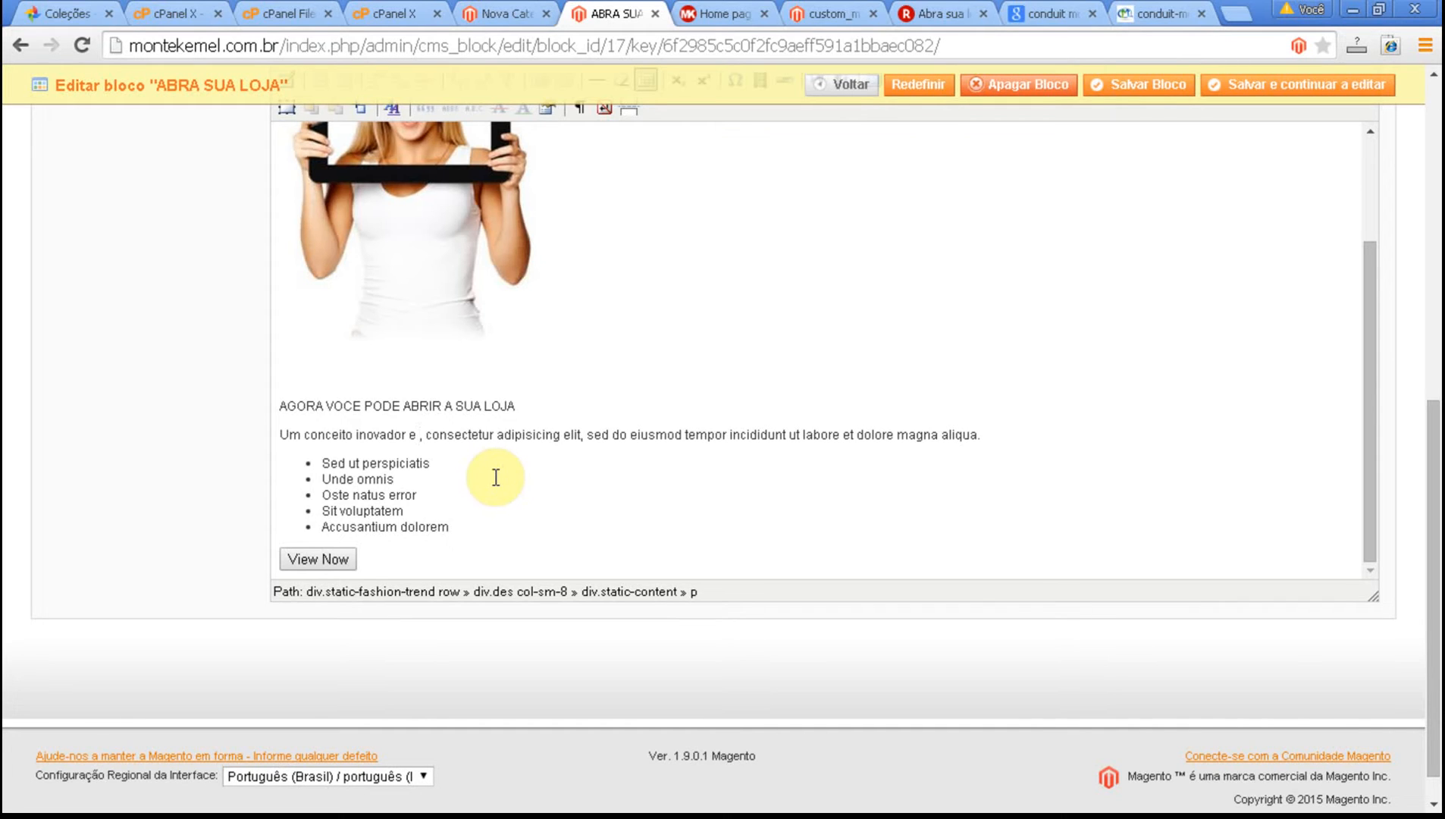
key("BackSpace")
key("BackSpace")
Add "em varejo" after "Um conceito inovador" and remove the placeholder words "consectetur adipisicing elit" from the paragraph.
type("em varejo")
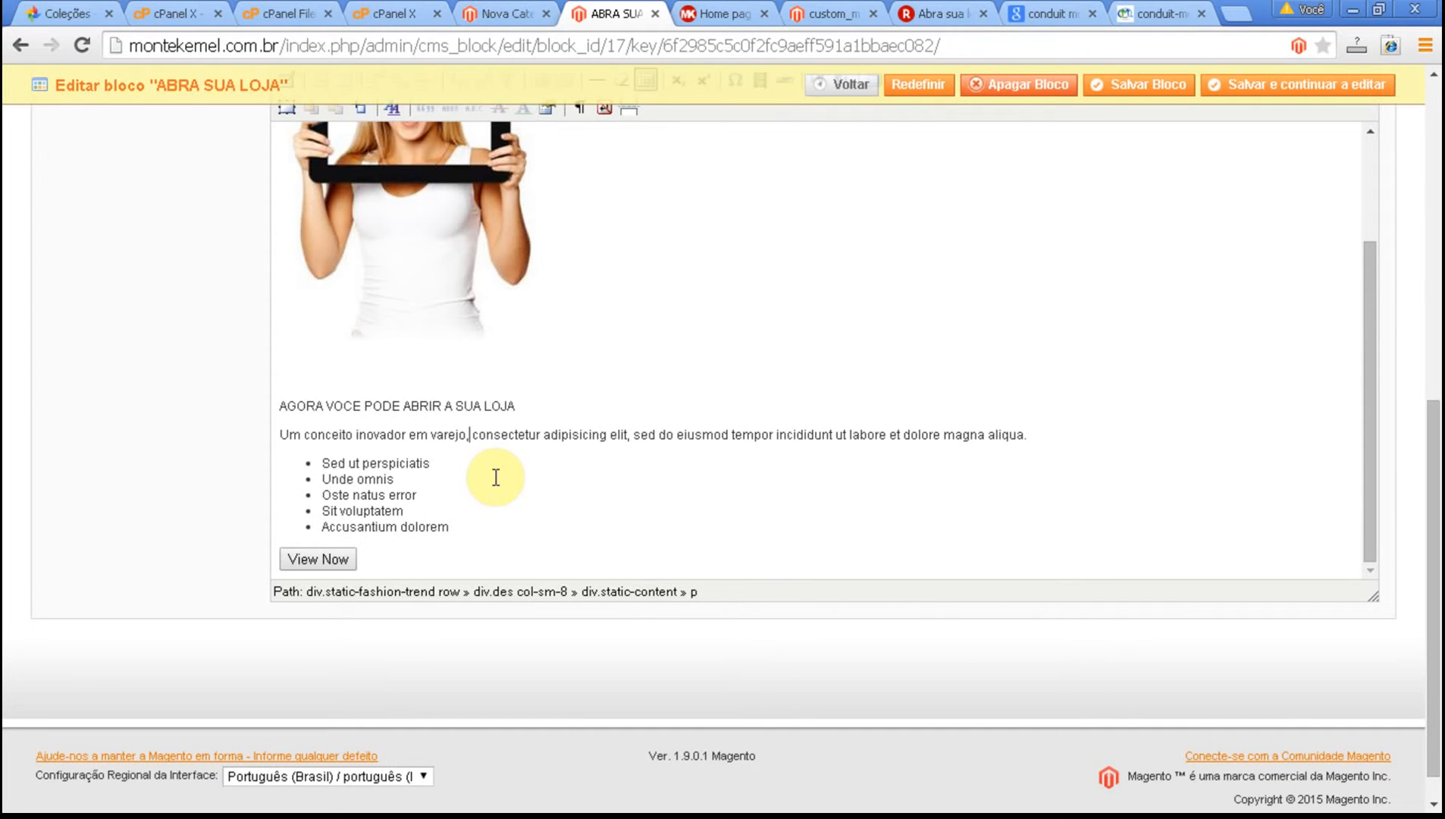
key("Delete")
key("Delete")
key("Delete")
key("Delete")
key("Delete")
key("Delete")
key("Delete")
key("Delete")
key("Delete")
key("Delete")
key("Delete")
key("Delete")
key("Delete")
key("Delete")
key("Delete")
key("Delete")
key("Delete")
key("Delete")
key("Delete")
key("Delete")
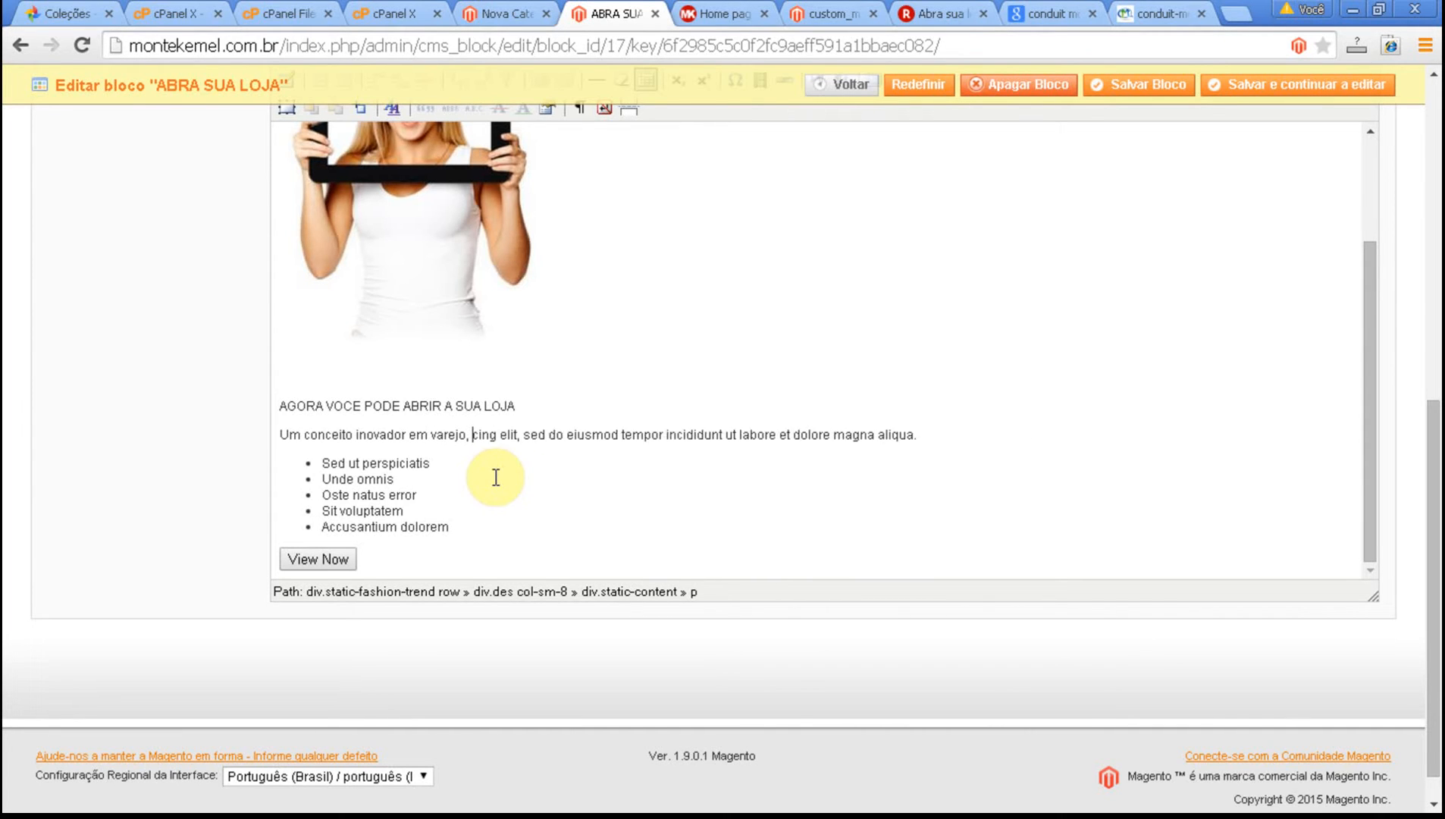
key("Delete")
key("Delete")
key("Delete")
key("Delete")
key("Delete")
key("Delete")
key("Delete")
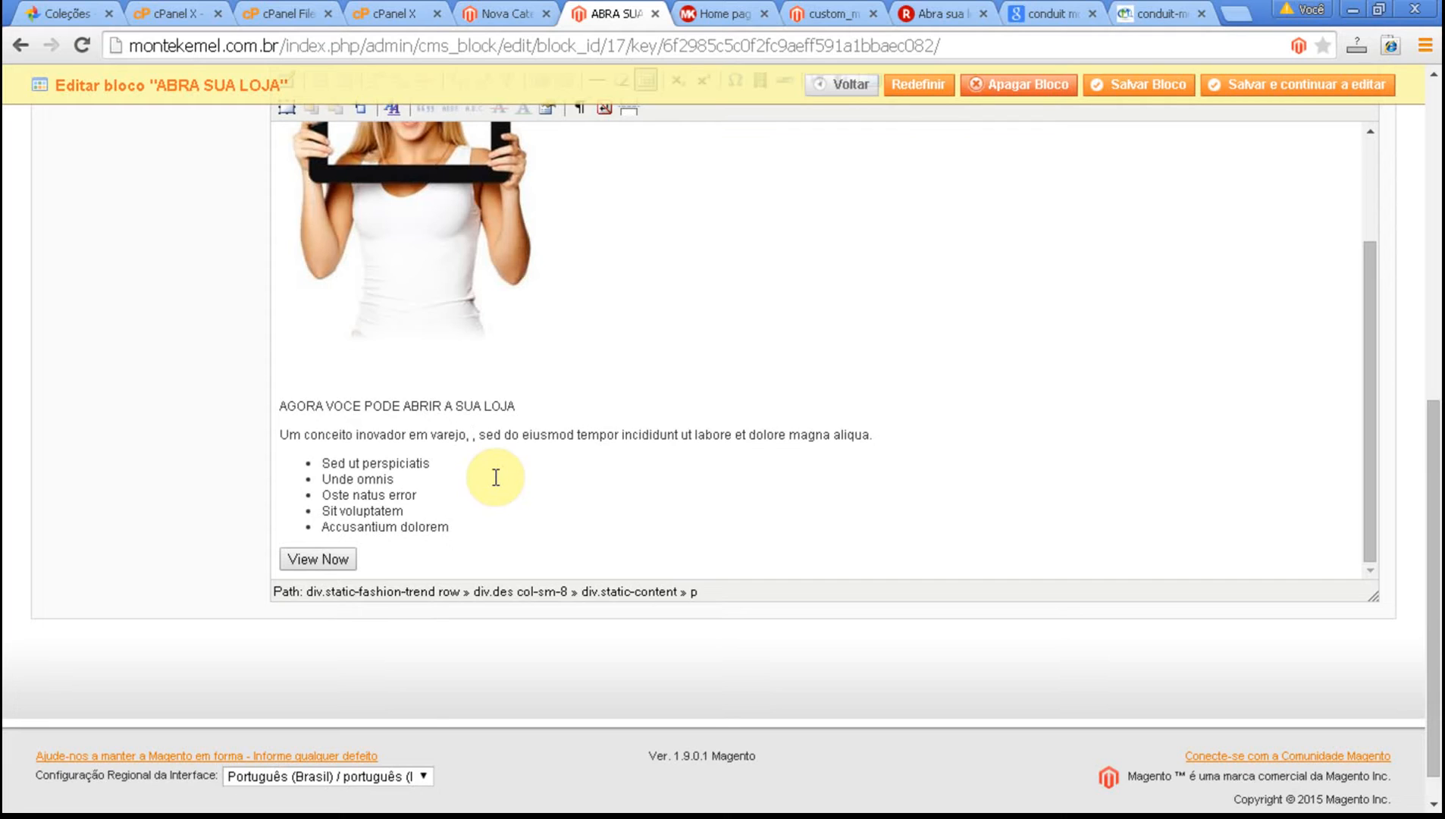
Continue the paragraph after "em varejo," with "onde voce opta pelo Shopping".
type("onde ")
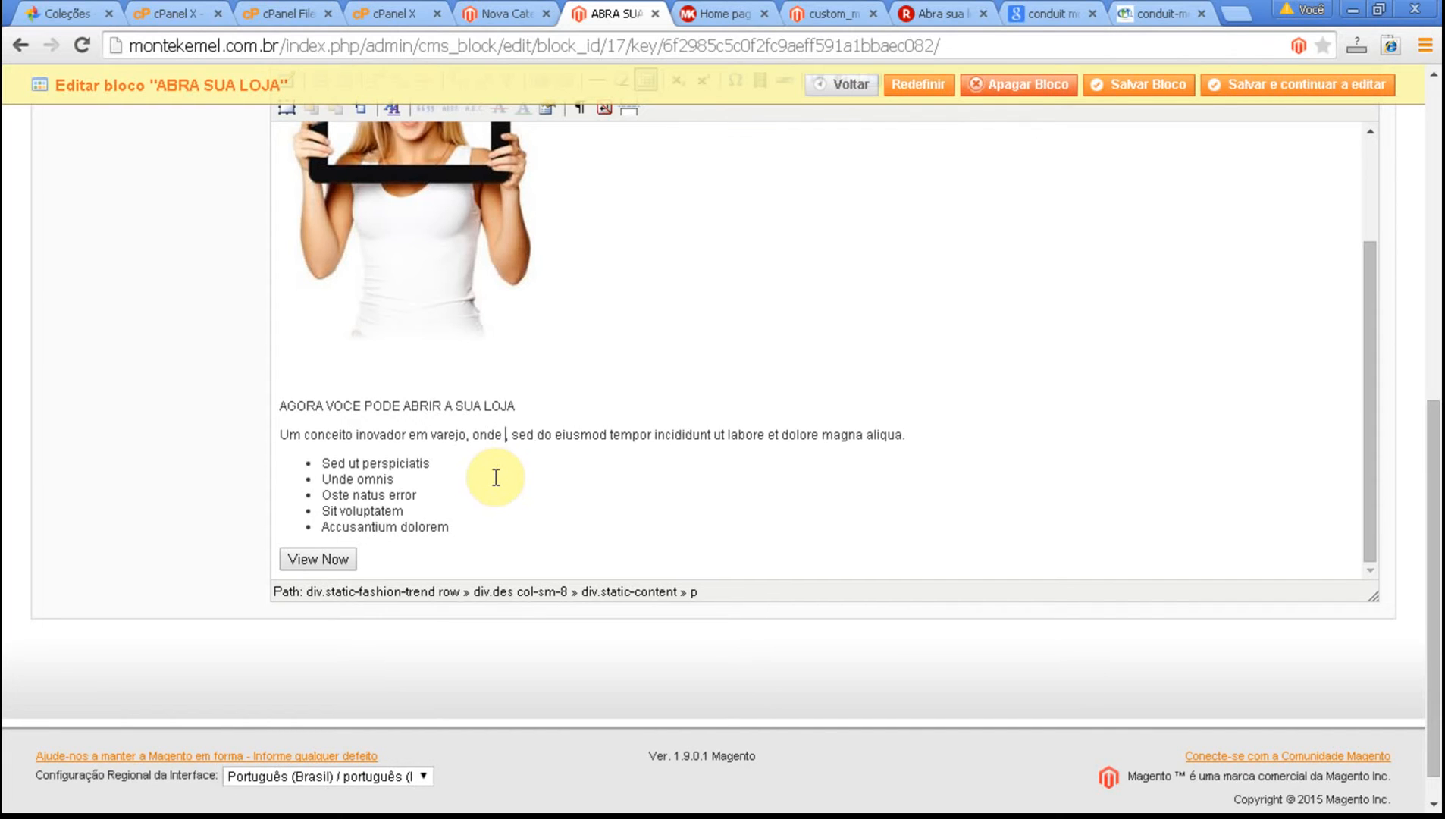
type("vo")
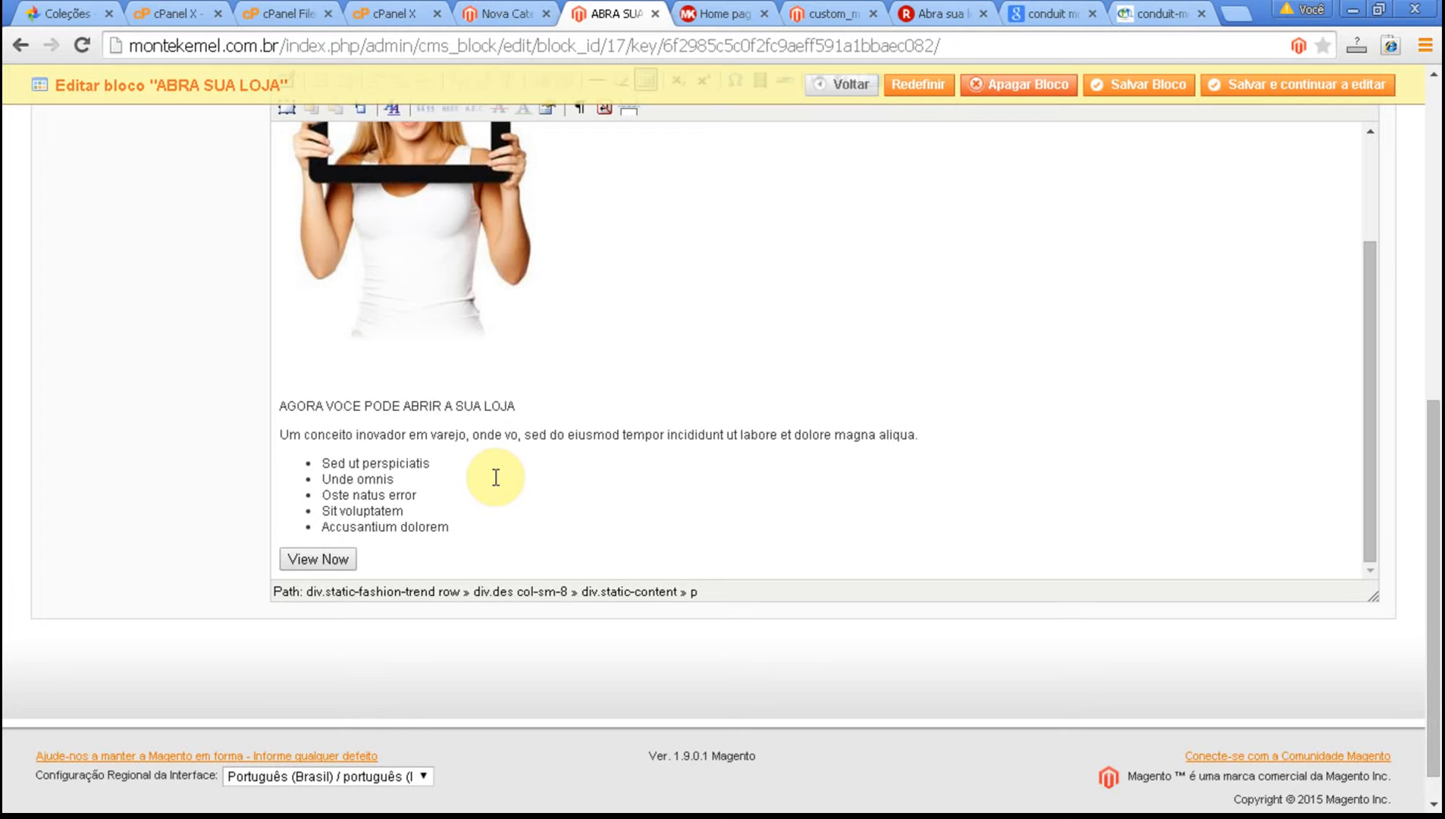
key("BackSpace")
key("BackSpace")
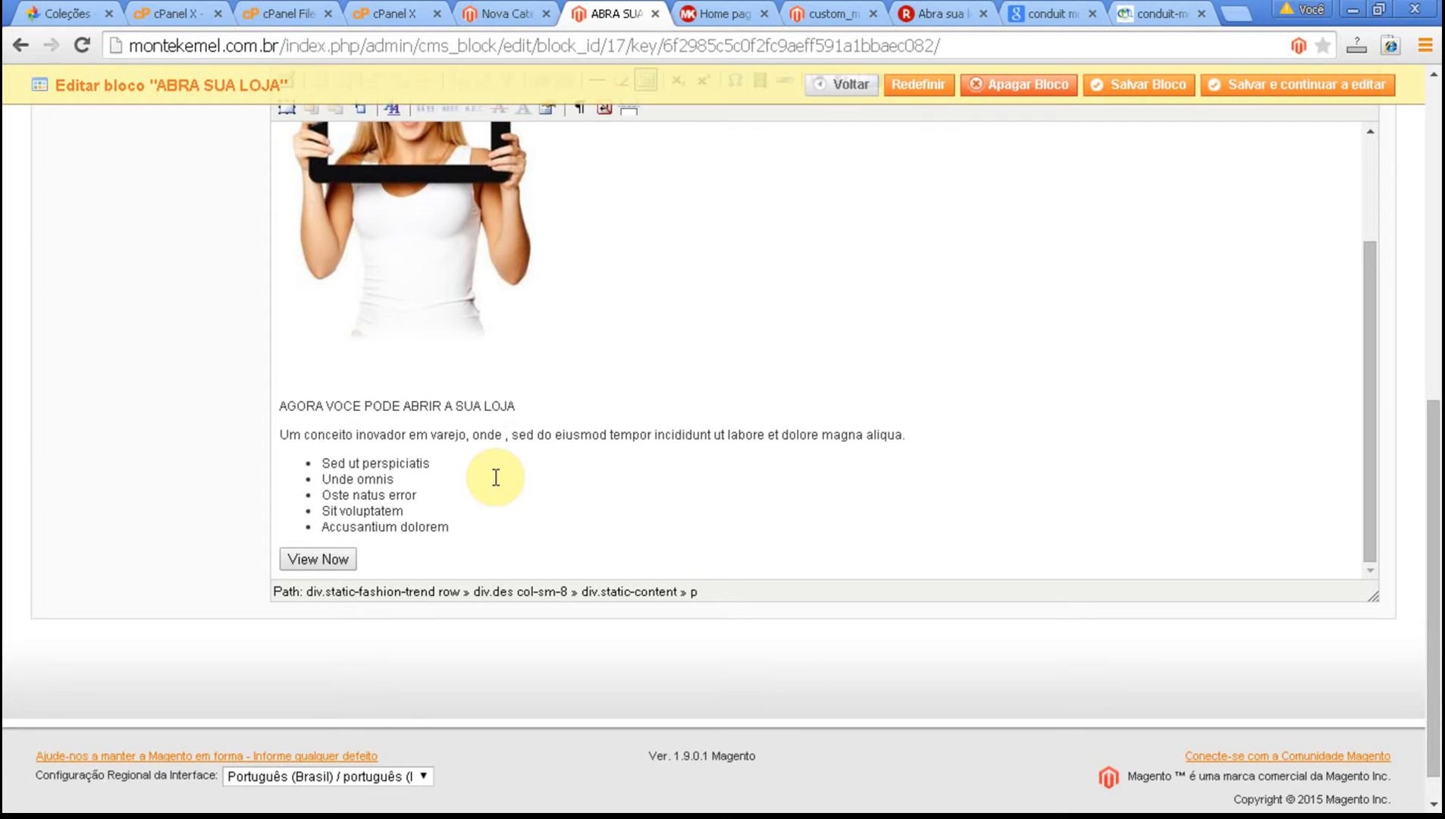
type("voce opta")
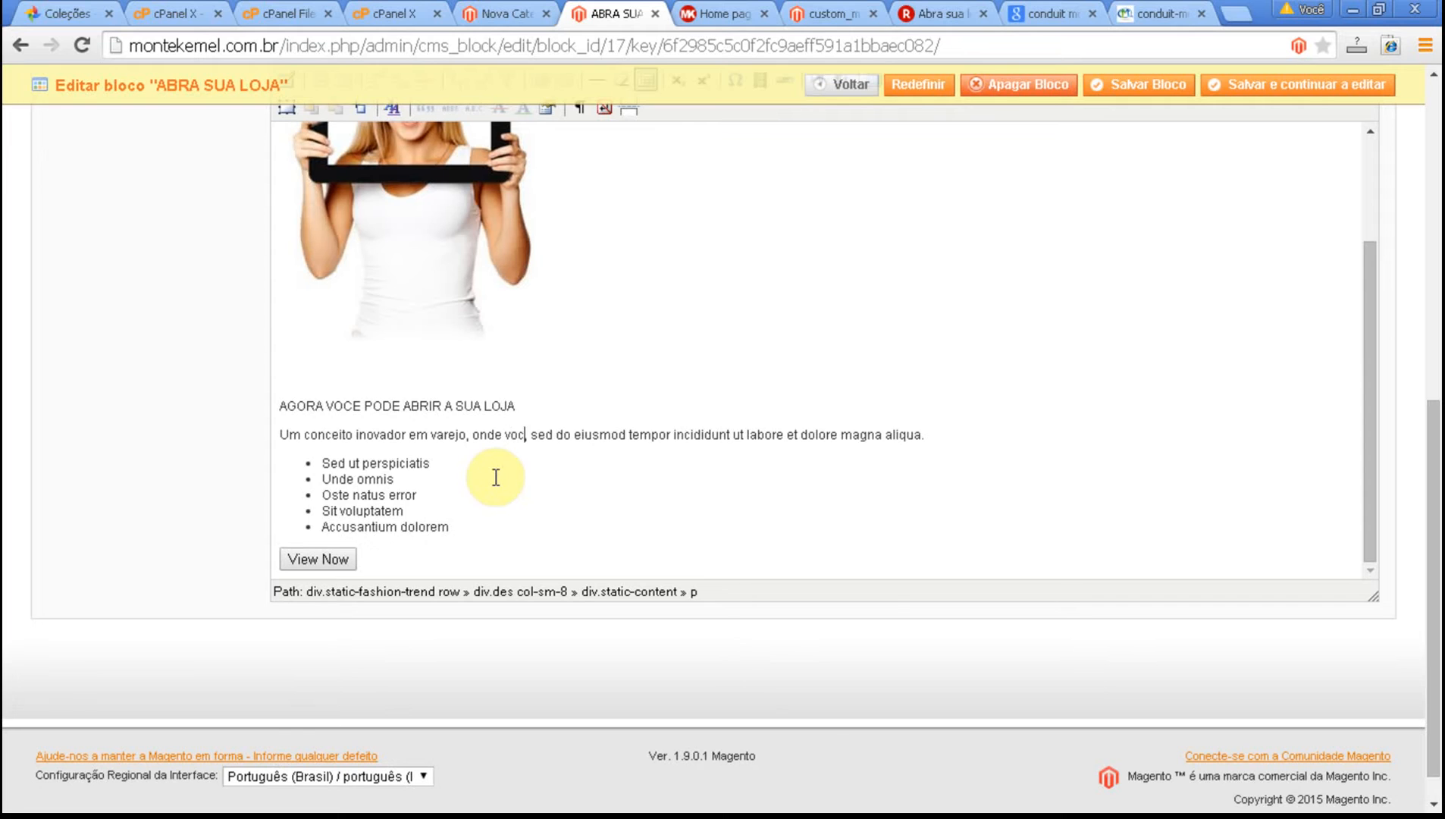
type(" por")
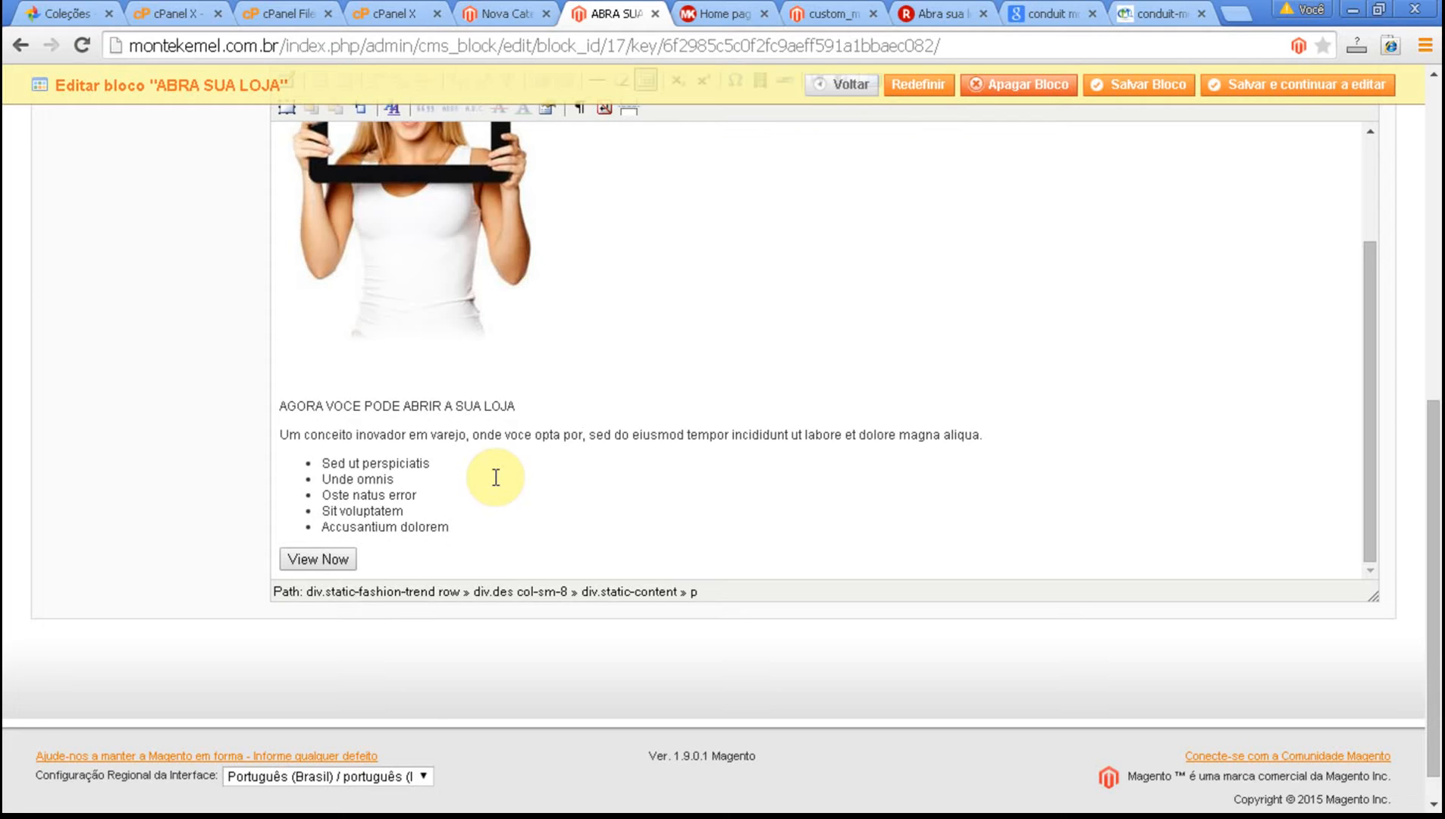
key("BackSpace")
key("BackSpace")
type("elo")
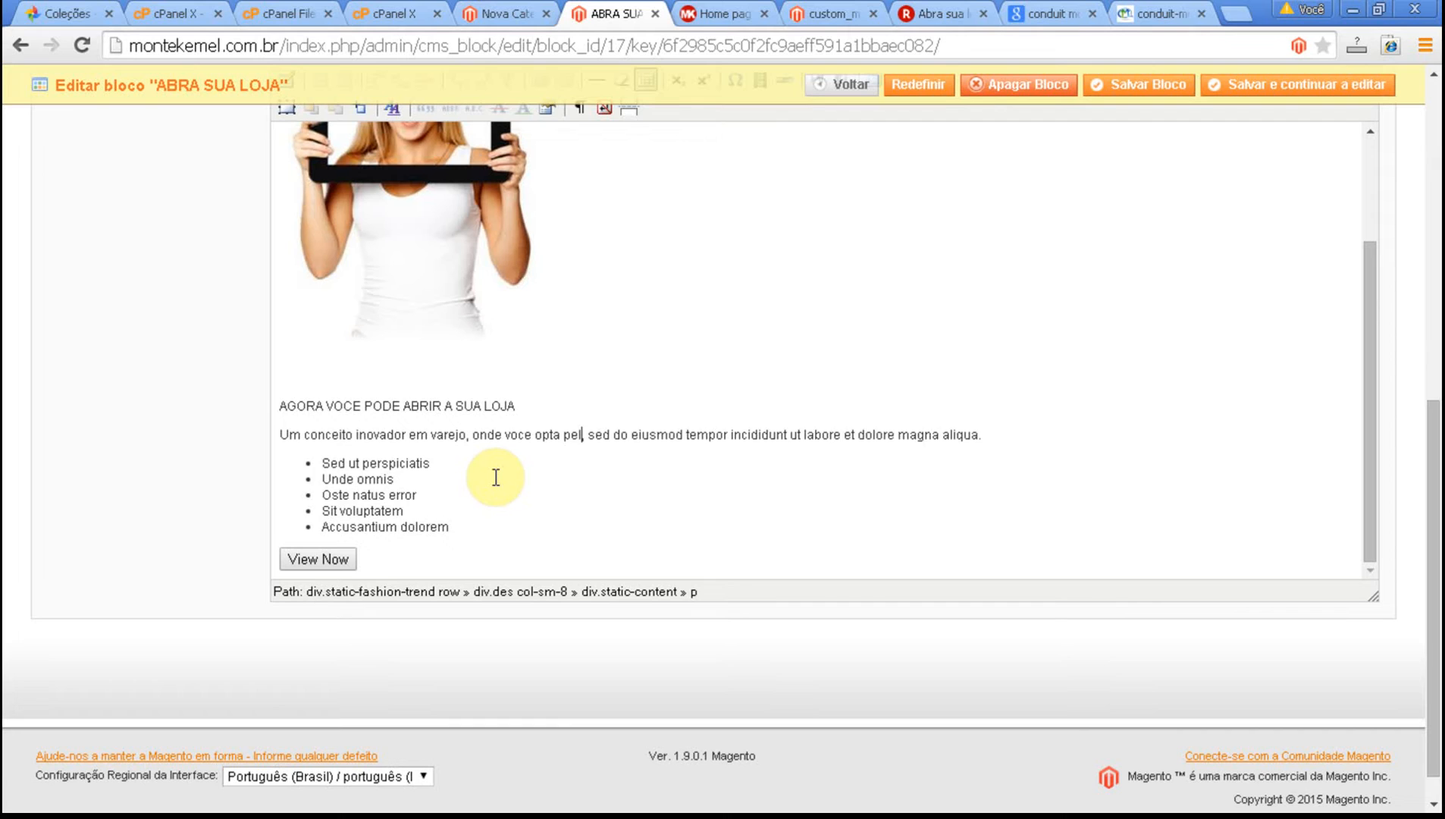
type("hopping")
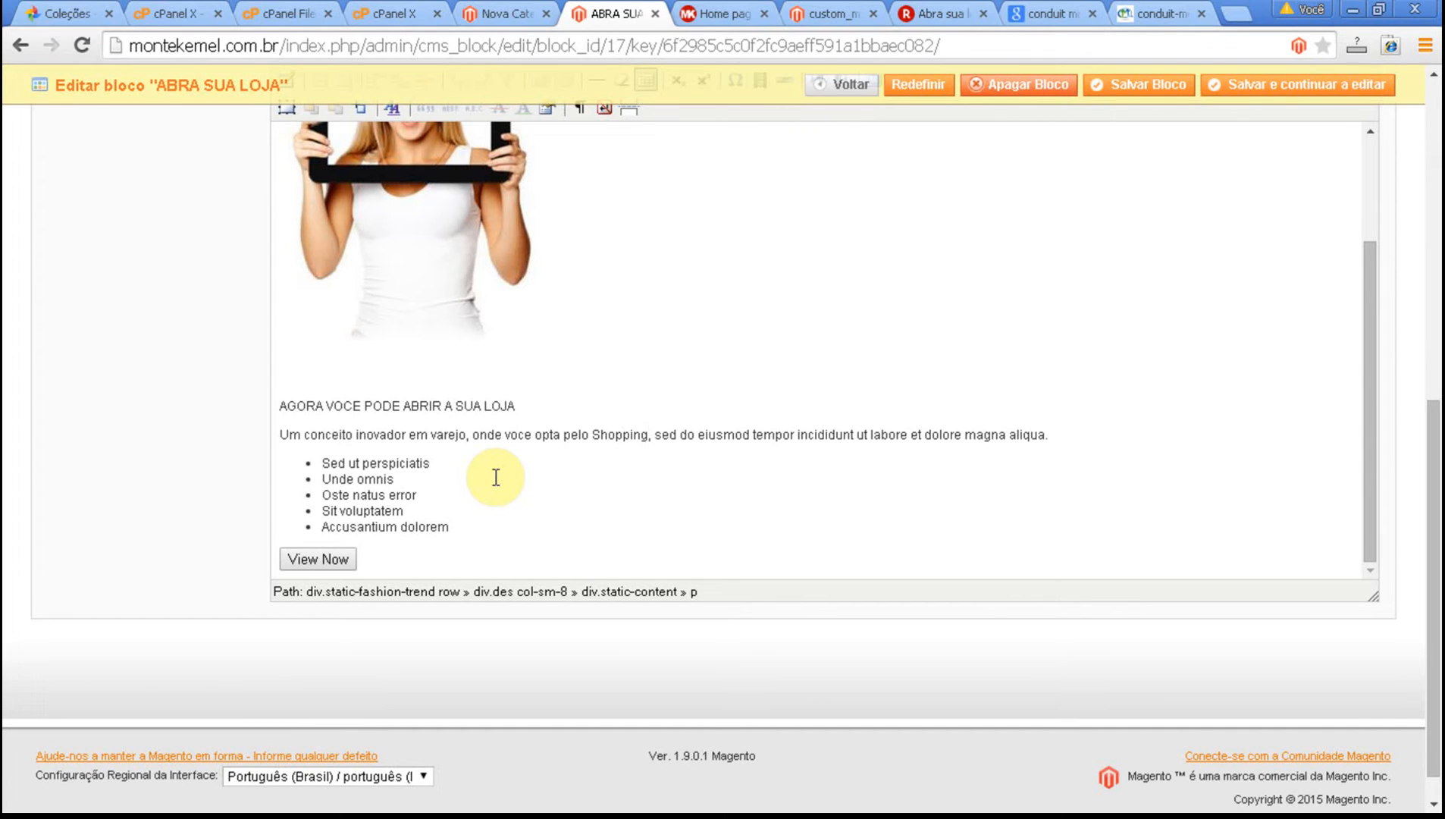
type(" ou")
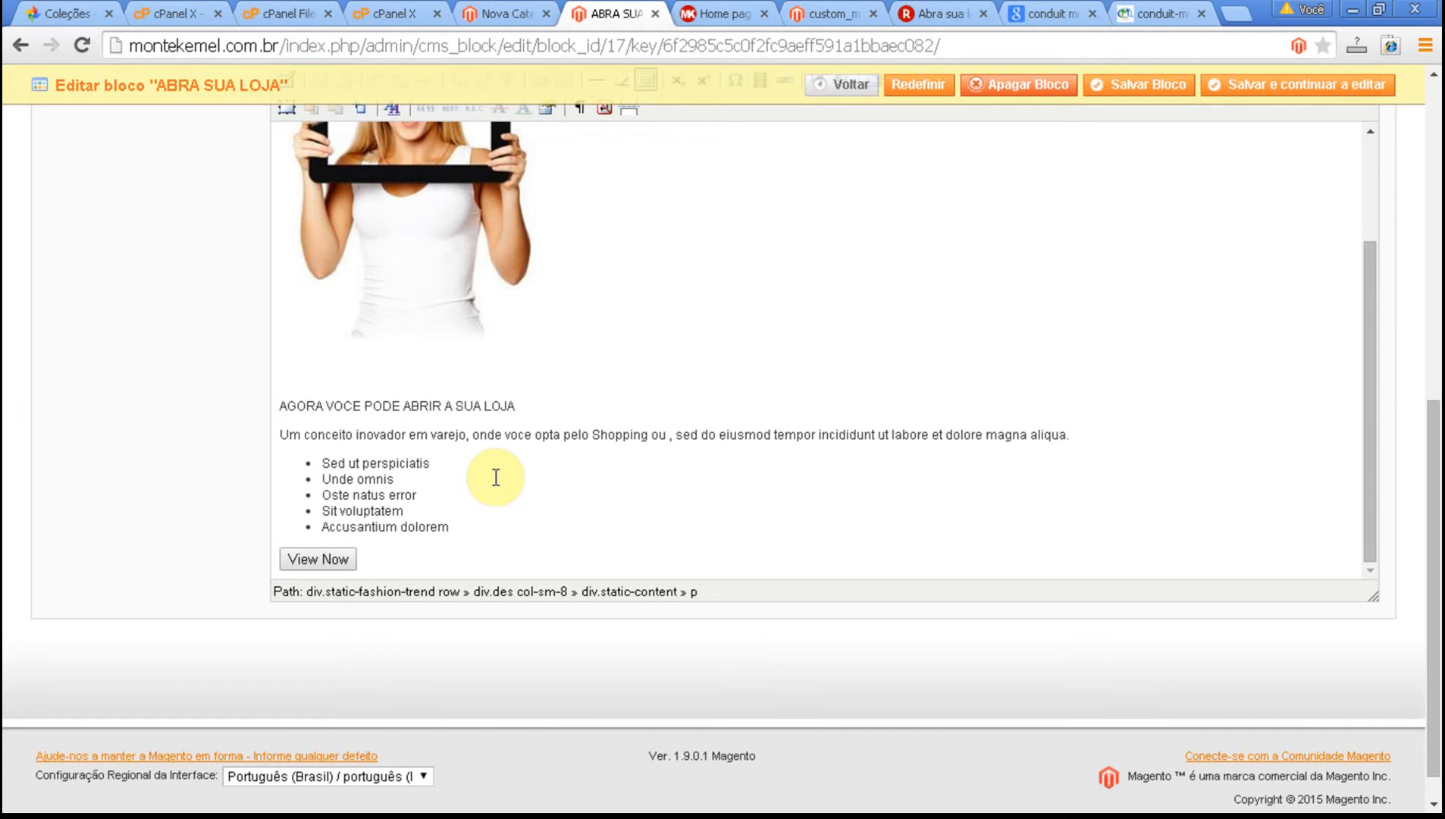
Add "ou plataforma propria" after the word "Shopping" in the paragraph.
type("plataform")
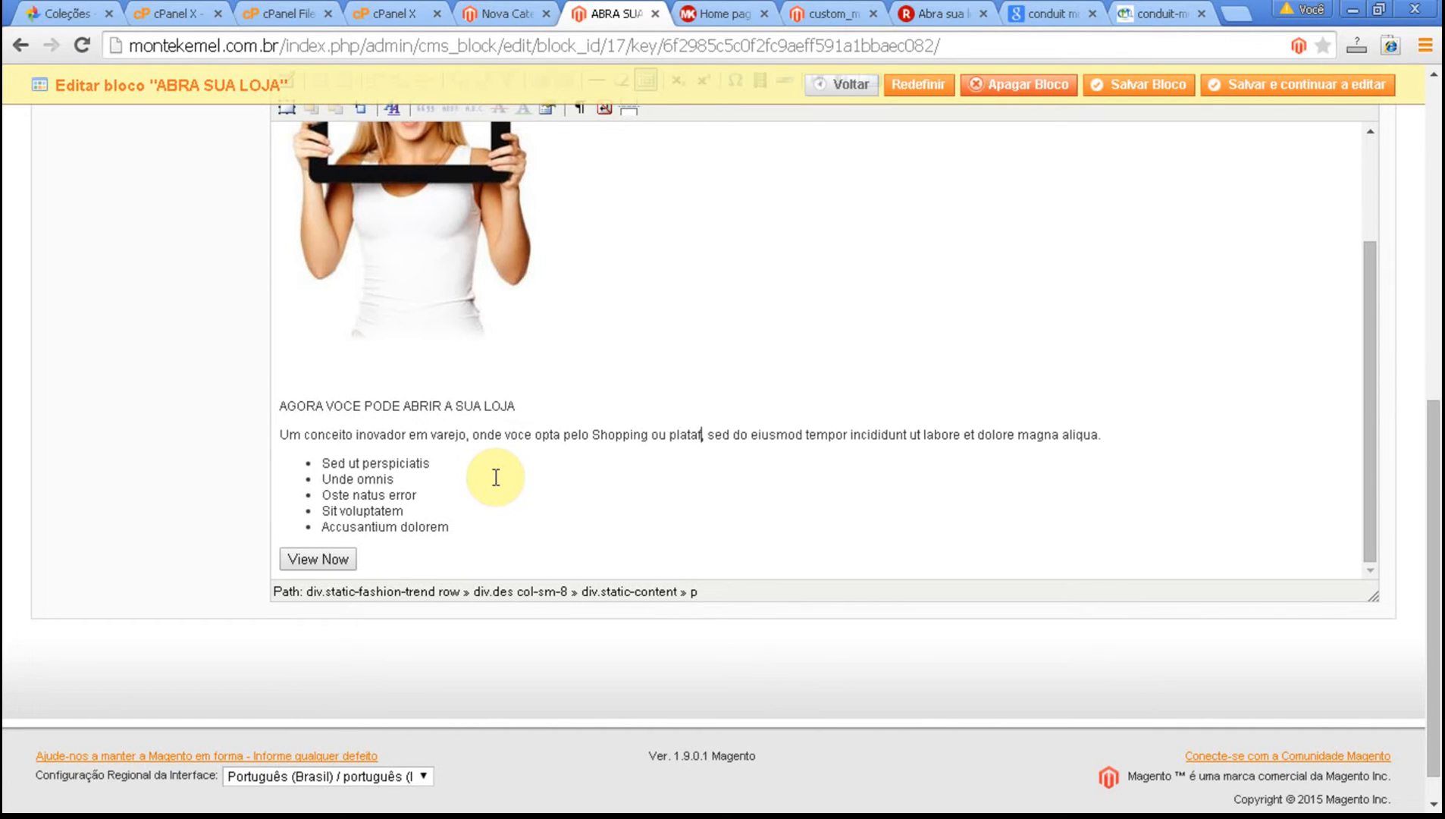
type("a pro")
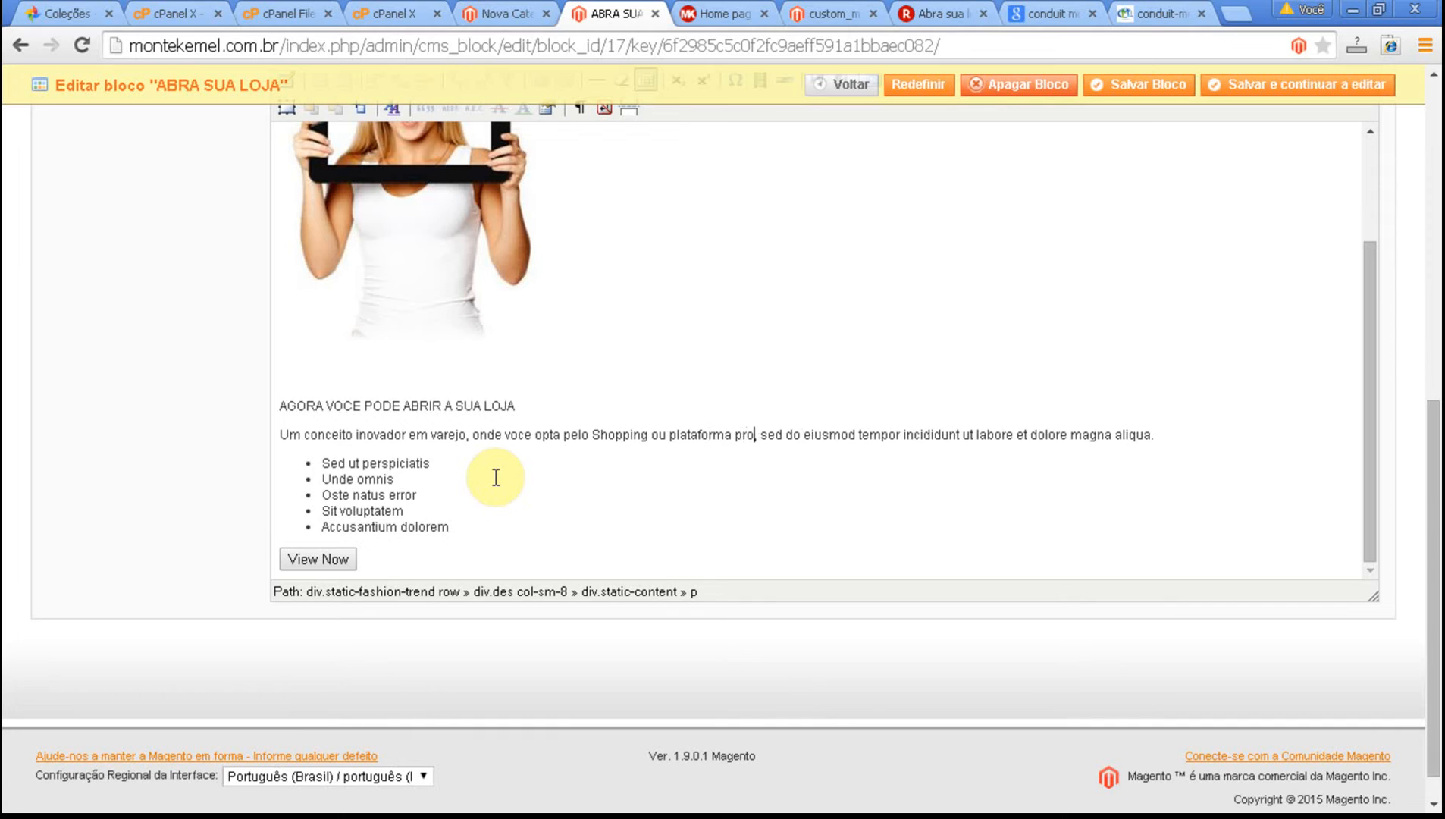
type("pria")
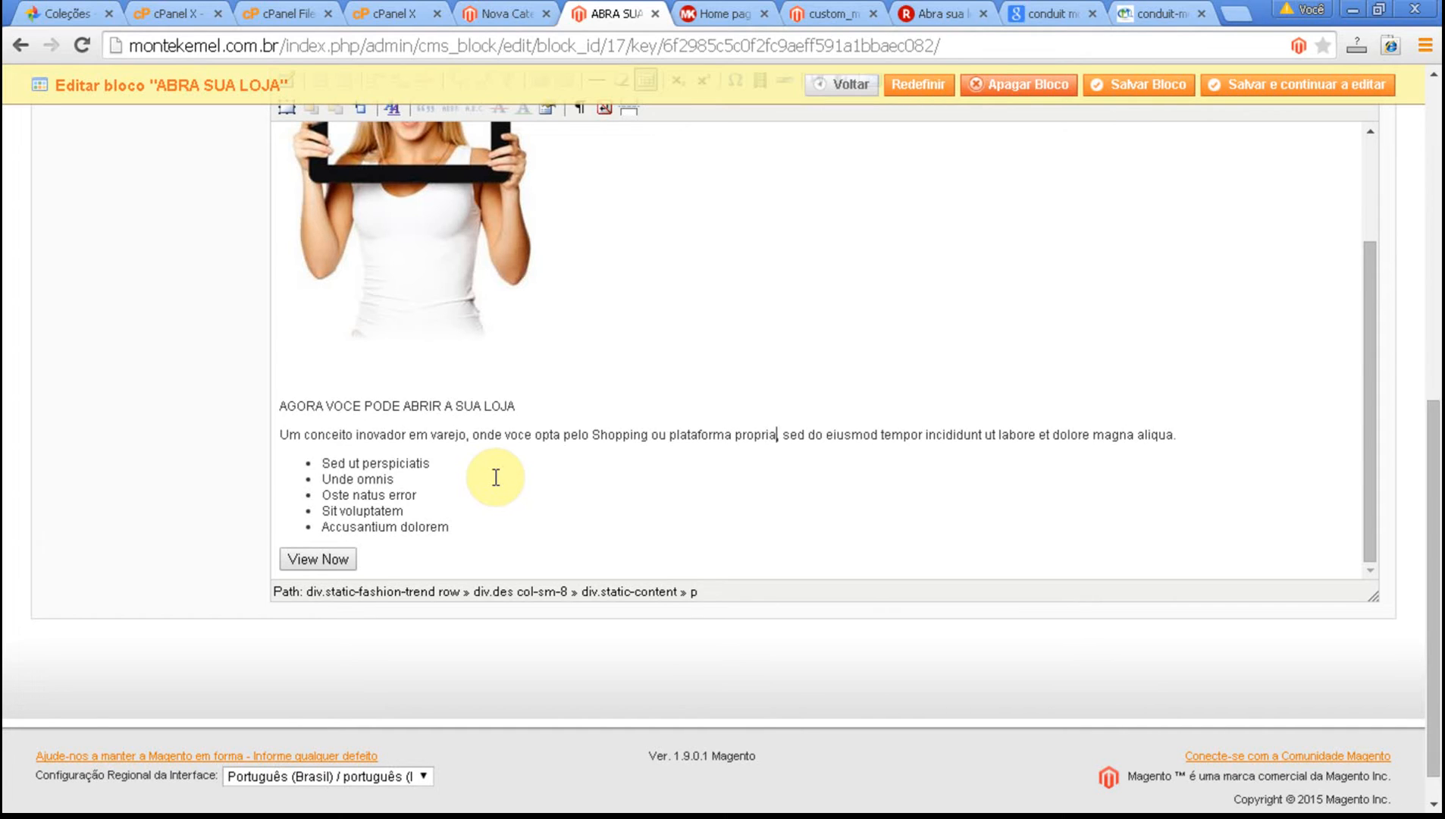
Replace "sed do eiusmod tempor incididunt ut labore et dolore magna aliqua" with "podendo participar de ambos e aumentar ainda mais suas vendas".
key("Right")
key("Right")
key("shift+End")
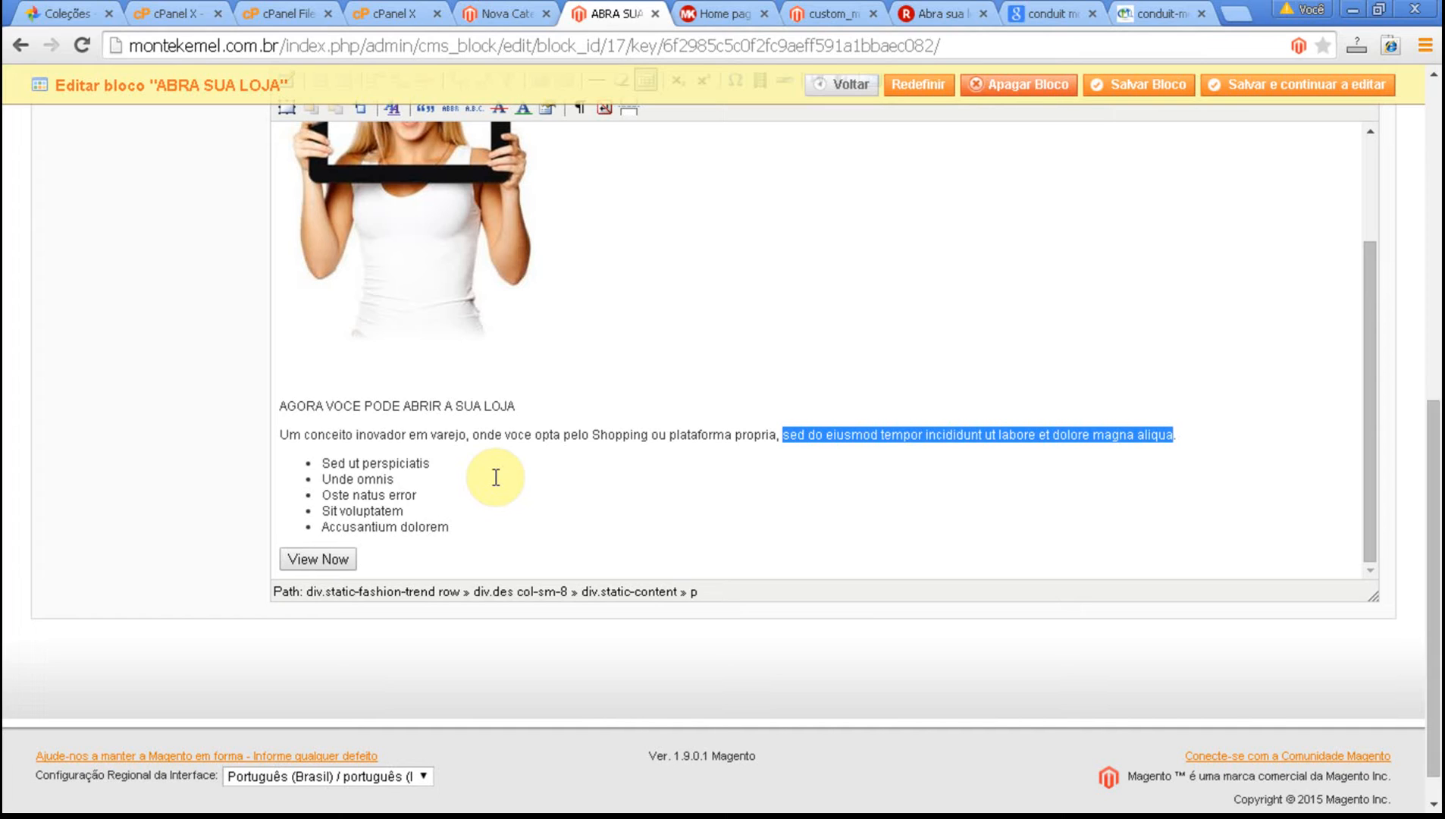
type("podendo")
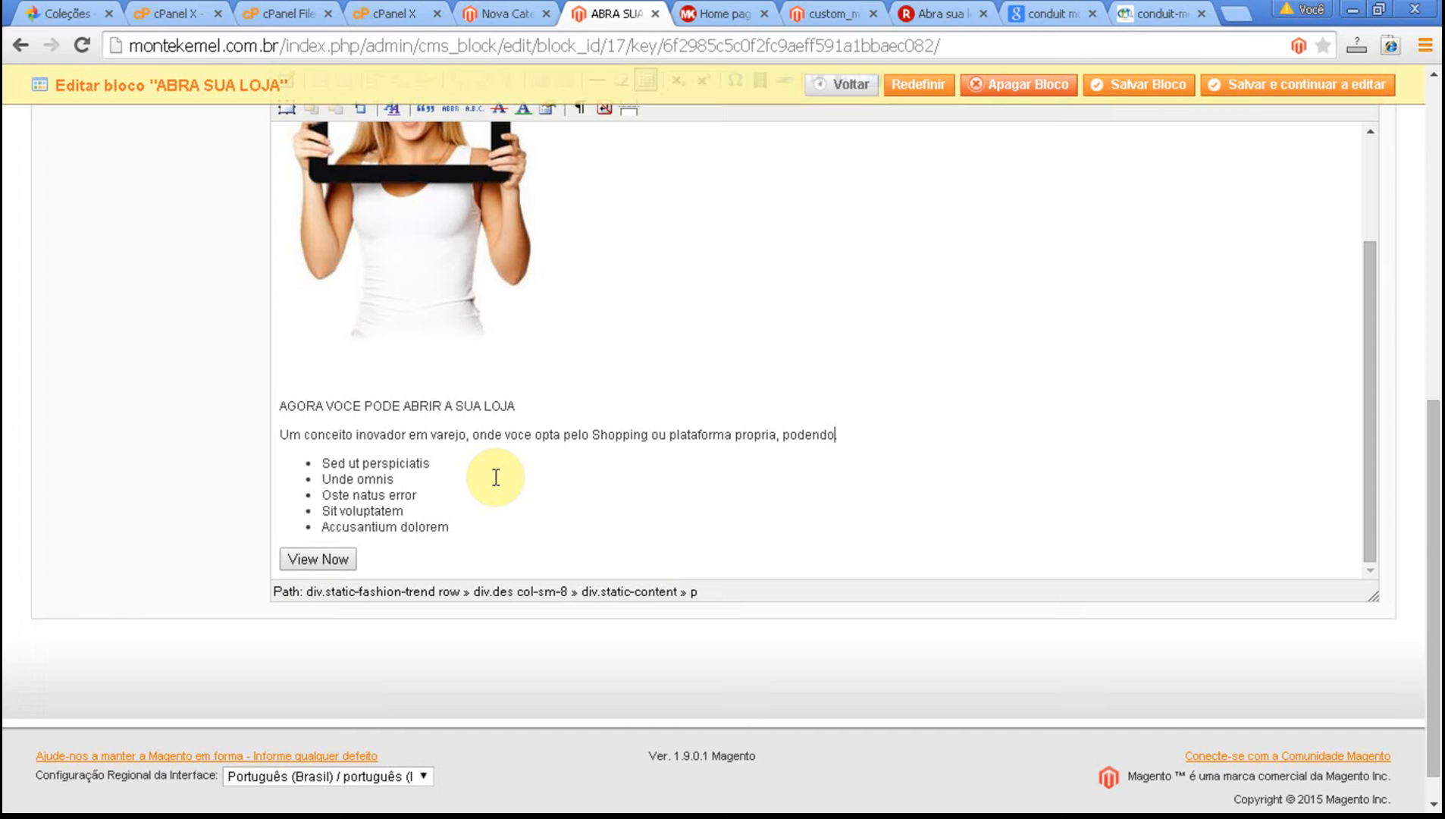
type(" participar de ambos e a")
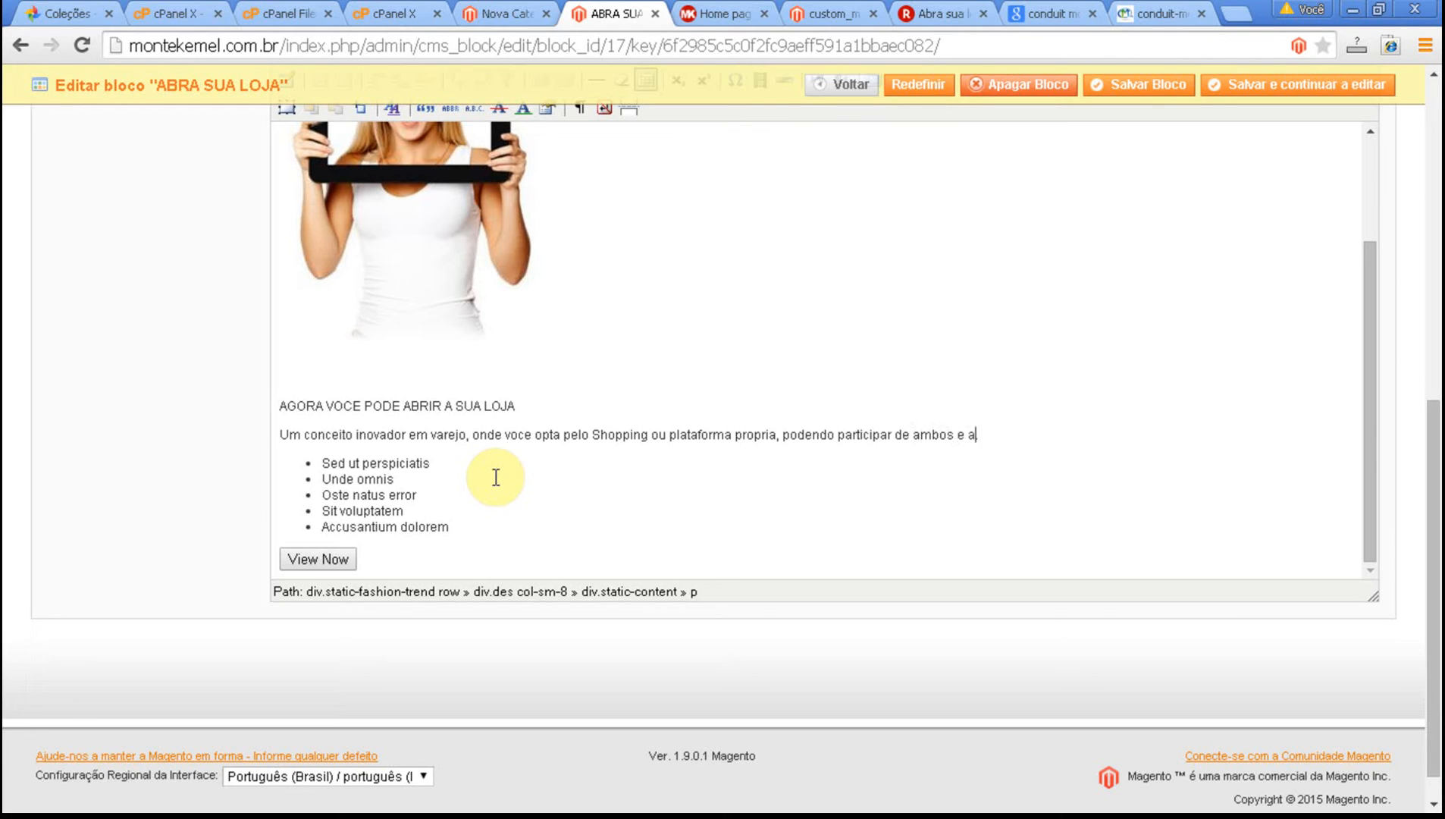
type("umentar ai")
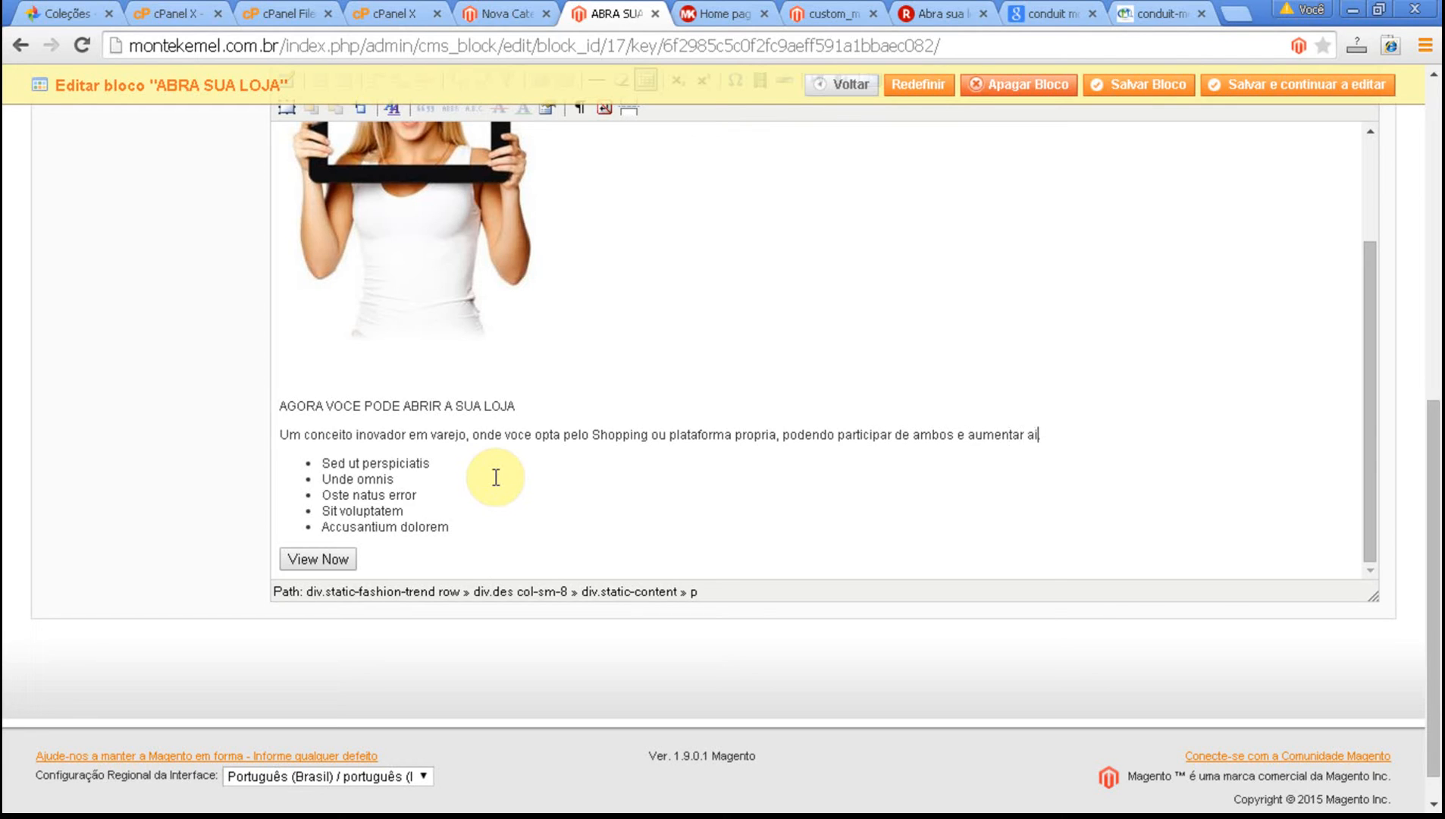
type("nda mais suas vendas.")
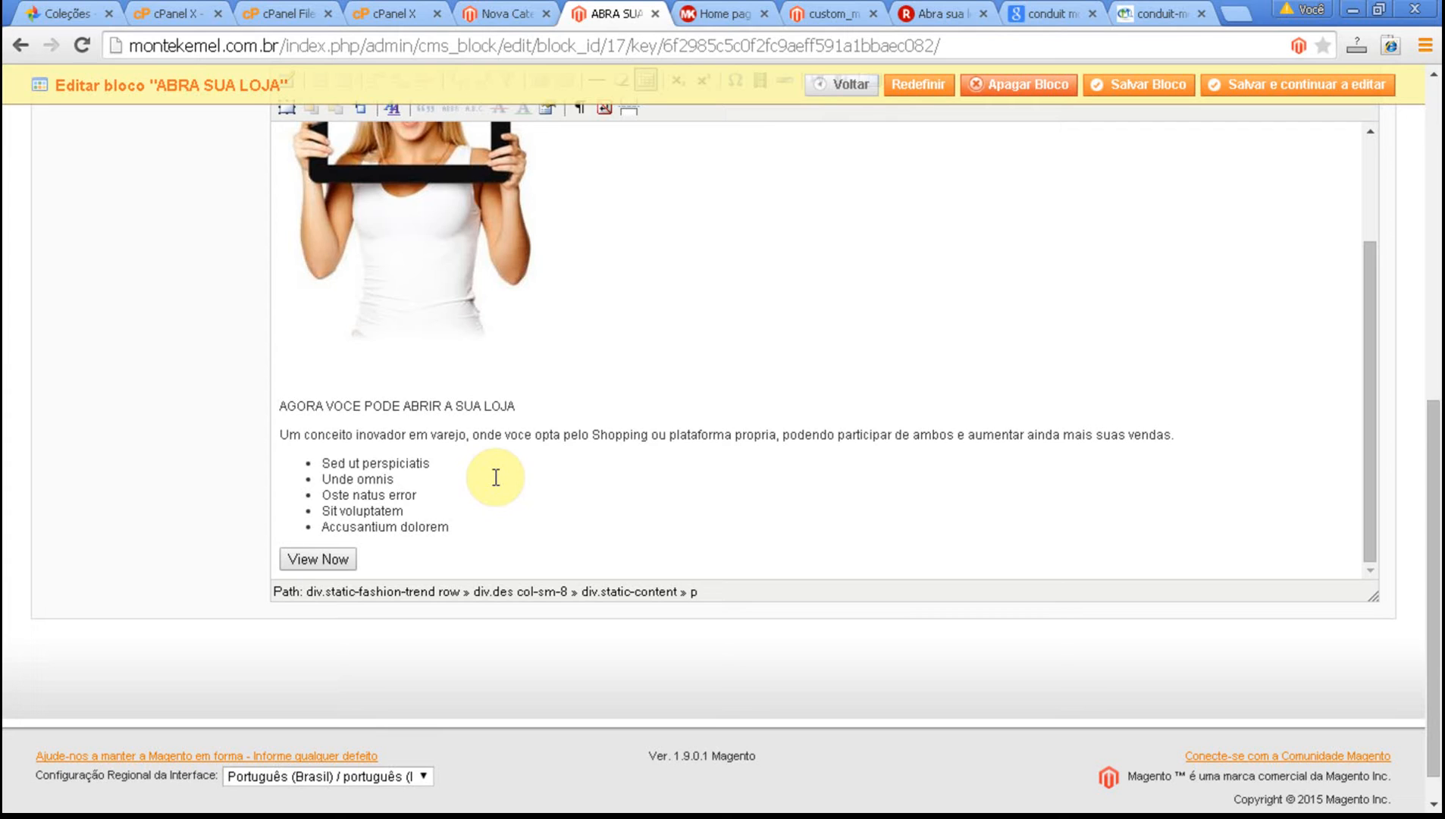
Replace the first bullet "Sed ut perspiciatis" with "Loja no Shopping".
left_click(343, 459)
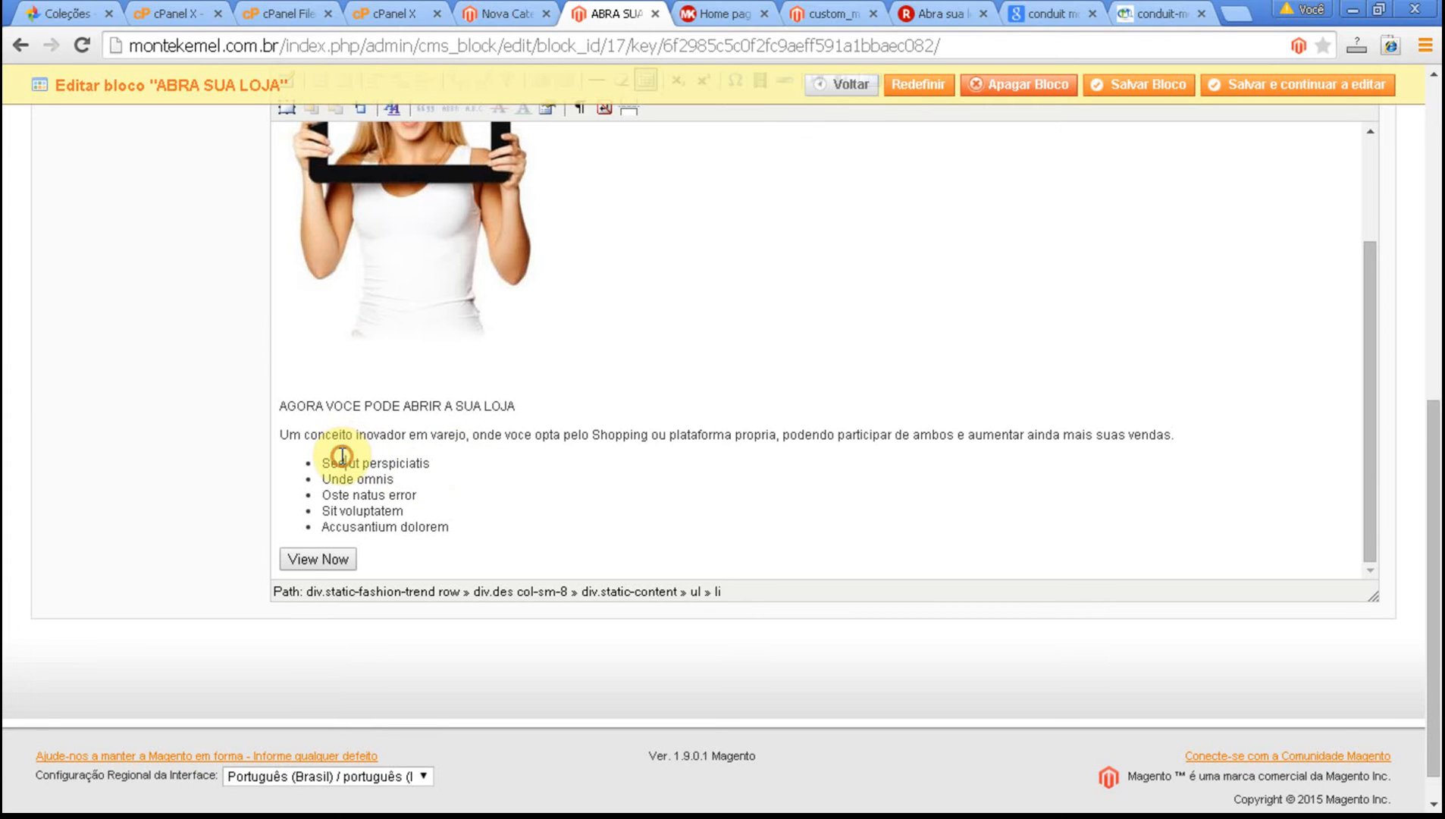
scroll(340, 485, "down", 1)
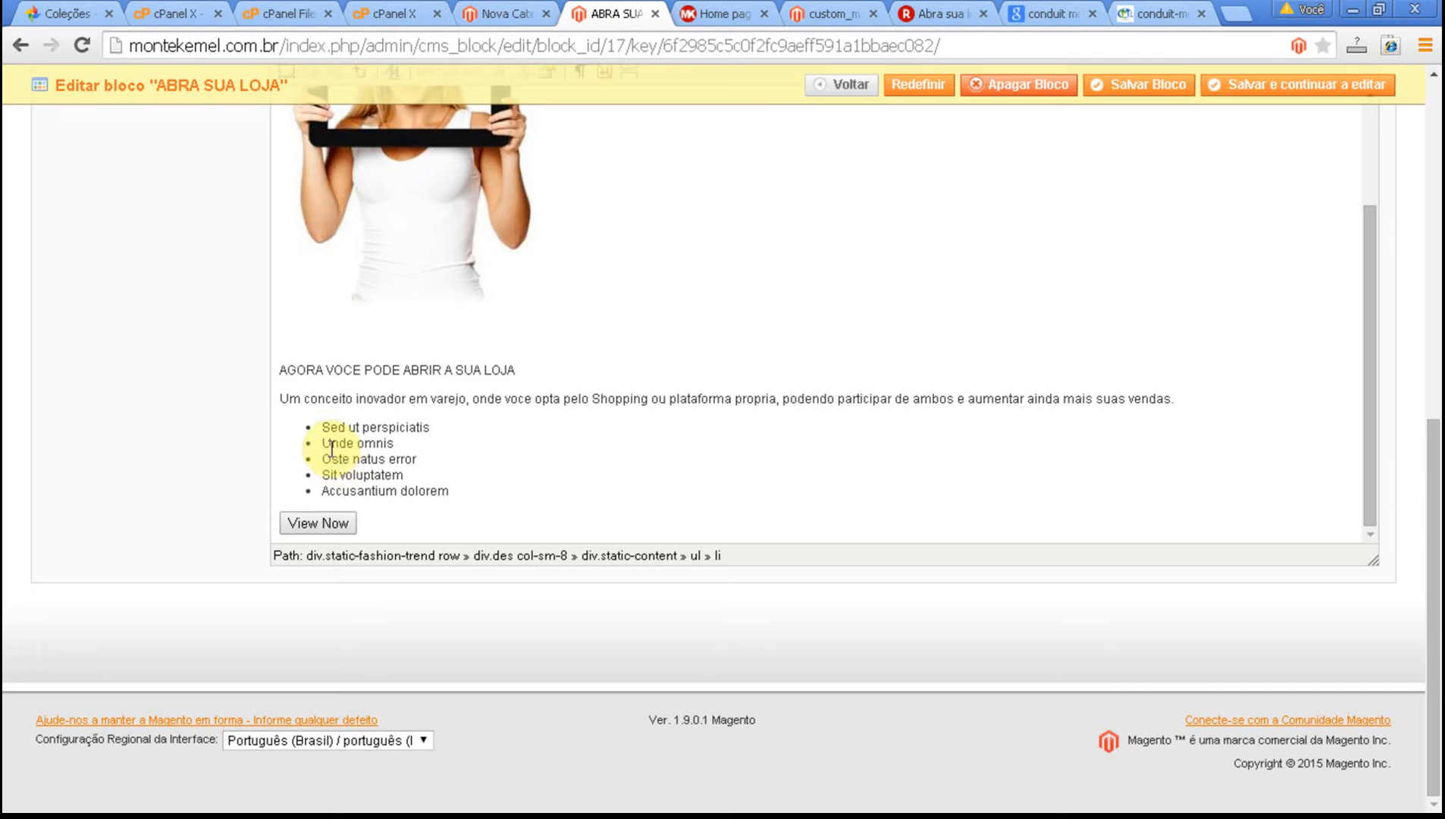
key("Home")
key("End")
key("shift+Left")
key("shift+Left")
key("shift+Left")
key("shift+Left")
key("shift+Left")
key("shift+Left")
key("shift+Left")
key("shift+Left")
key("shift+Left")
key("shift+Left")
key("shift+Left")
key("shift+Left")
key("shift+Left")
key("shift+Left")
key("shift+Left")
key("shift+Left")
key("shift+Left")
key("shift+Left")
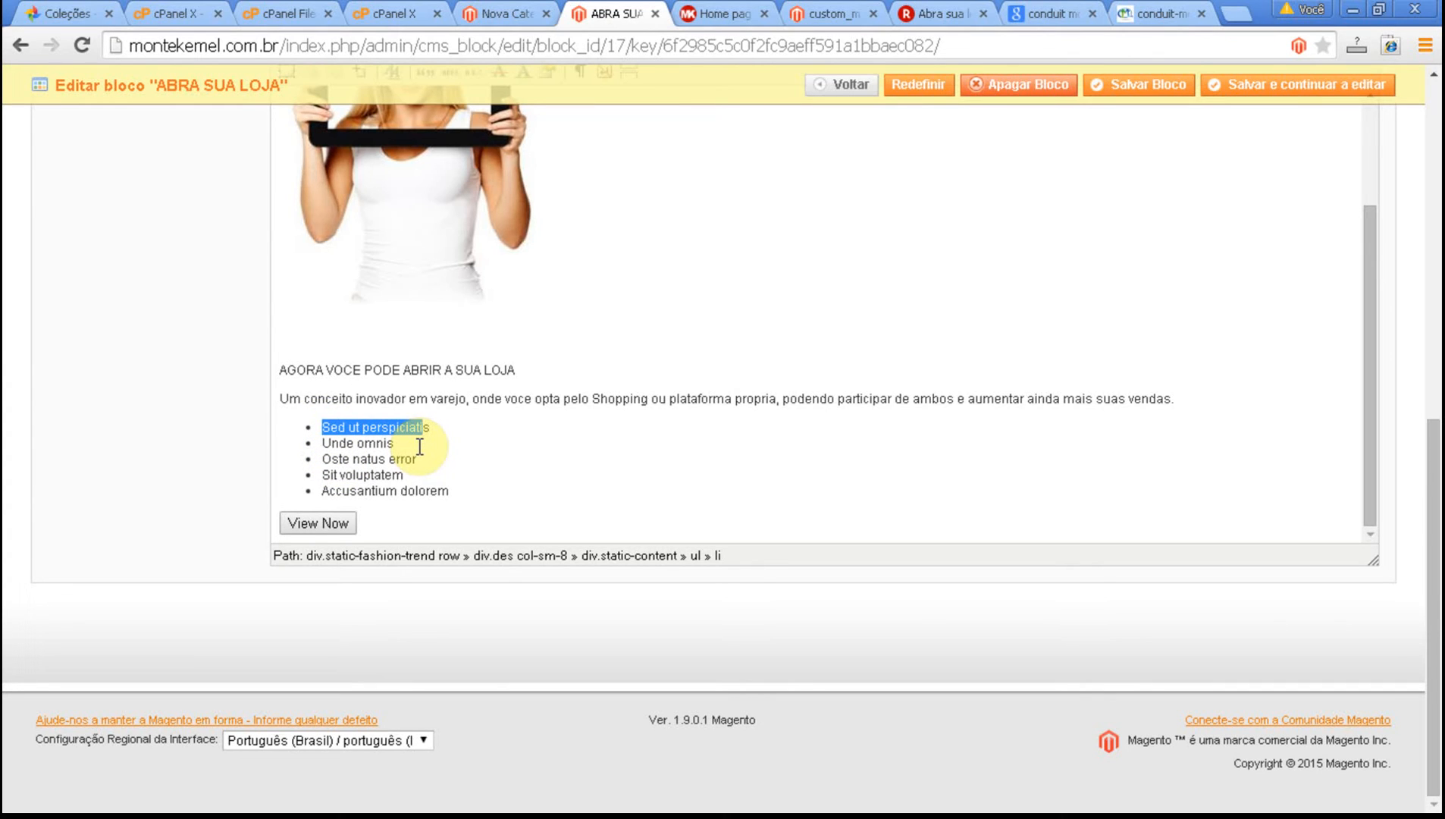
type("Loja")
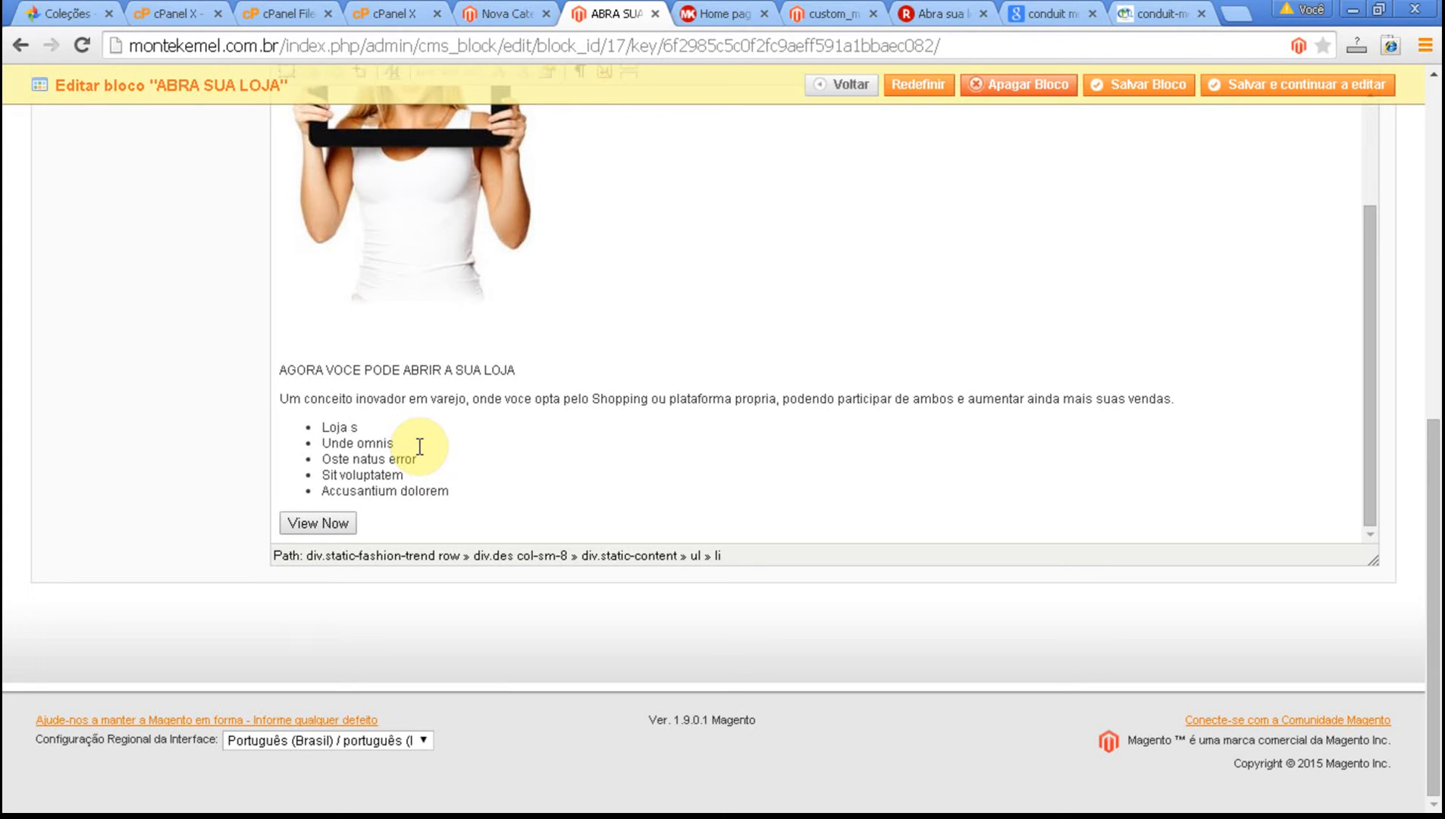
type(" Shopping")
key("Left")
key("Left")
key("Left")
key("Left")
key("Left")
key("Left")
key("Left")
key("Left")
type("no")
Replace the second bullet "Unde omnis" with "Plataforma Propria".
key("Down")
key("Right")
key("Right")
key("Right")
key("shift+Left")
key("shift+Left")
key("shift+Left")
key("shift+Left")
key("shift+Left")
key("shift+Left")
key("shift+Left")
key("shift+Left")
key("shift+Left")
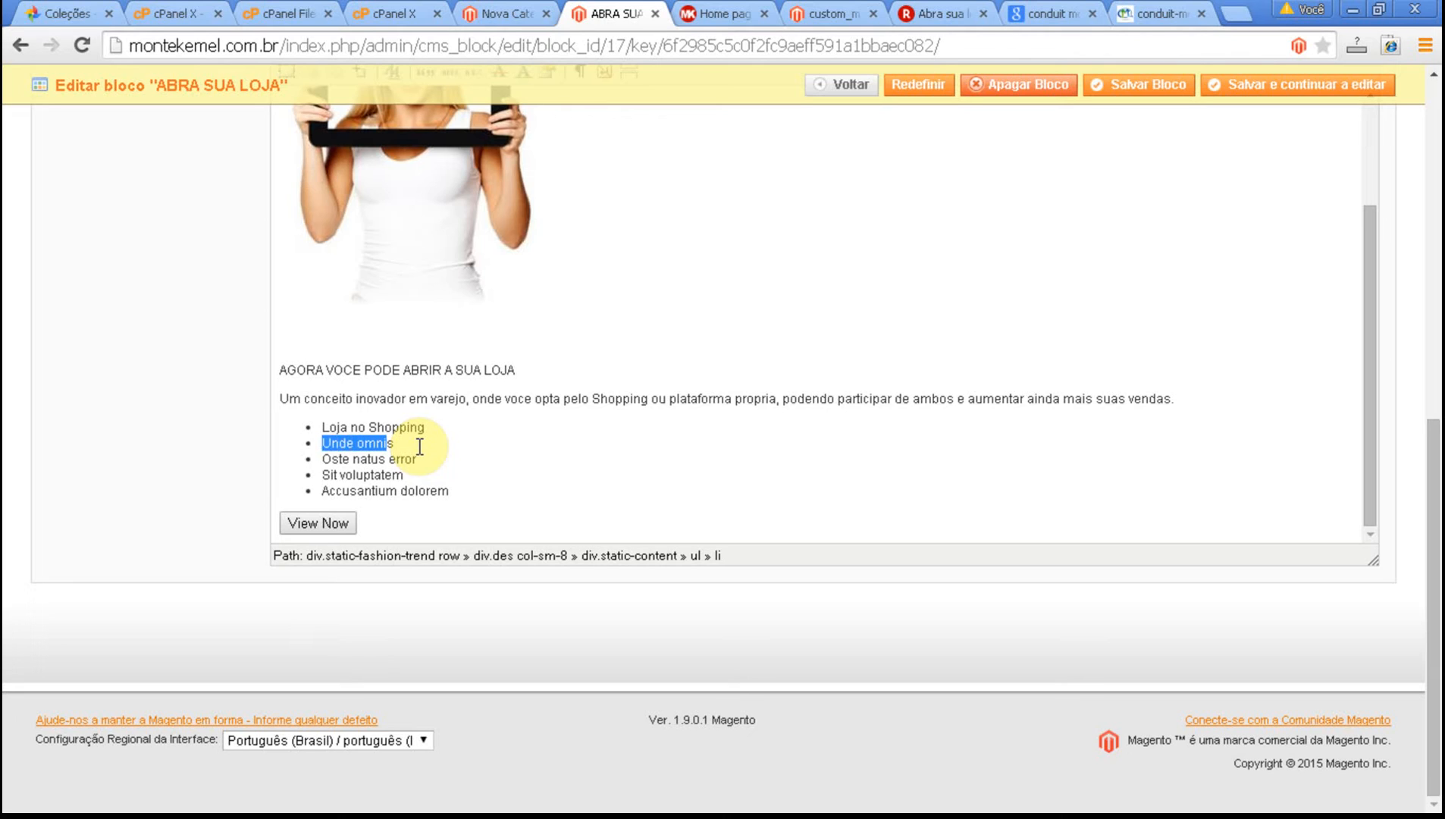
type("Plataf")
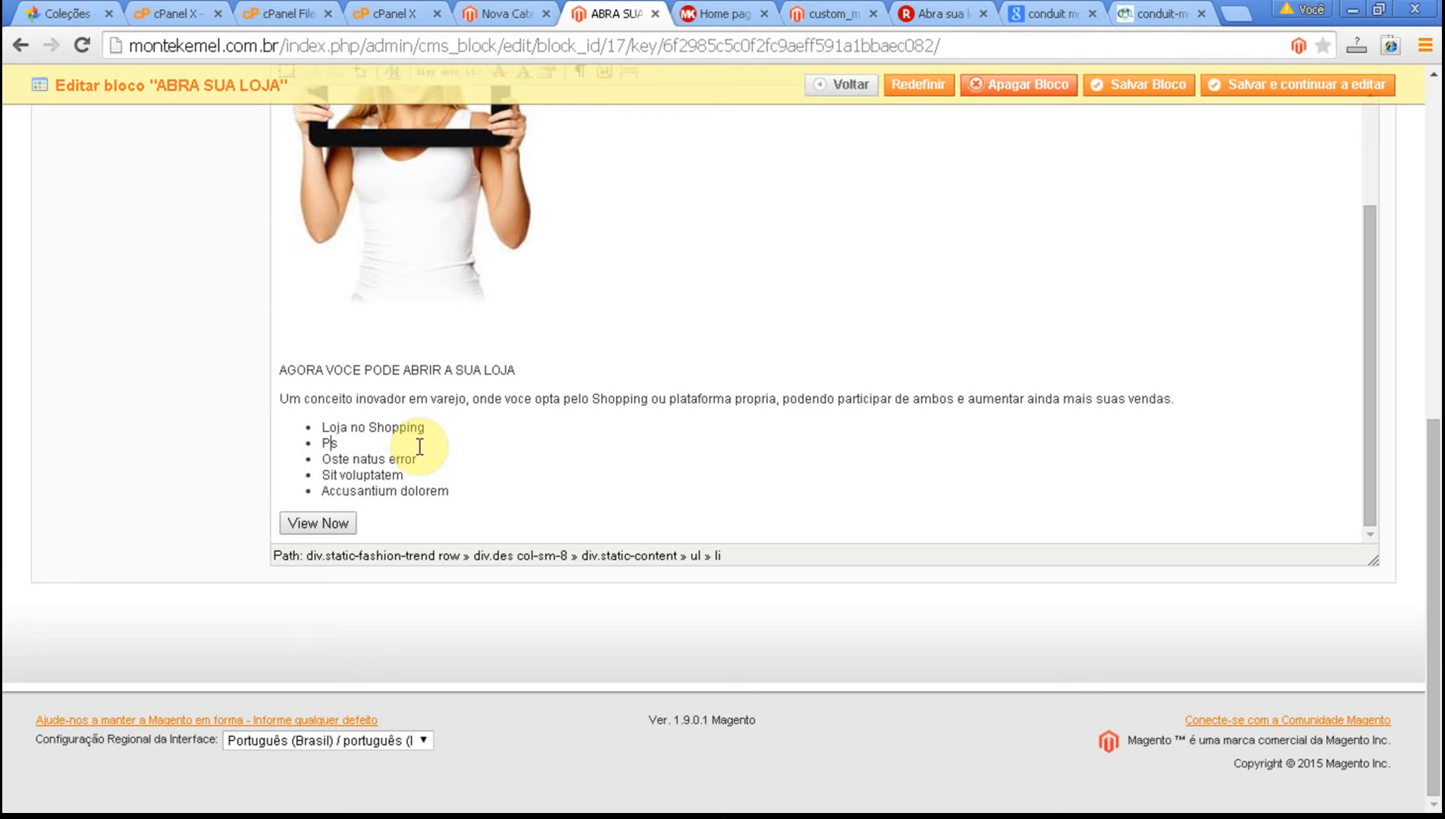
type("orma Propria")
key("Delete")
Replace the third bullet "Oste natus error" with "Gestao de Resultados".
key("shift+Left")
key("shift+Left")
key("shift+Left")
key("shift+Left")
key("shift+Left")
key("shift+Left")
key("shift+Left")
key("shift+Left")
key("shift+Left")
key("shift+Left")
key("shift+Left")
key("shift+Left")
key("shift+Left")
key("shift+Left")
key("shift+Left")
key("shift+Left")
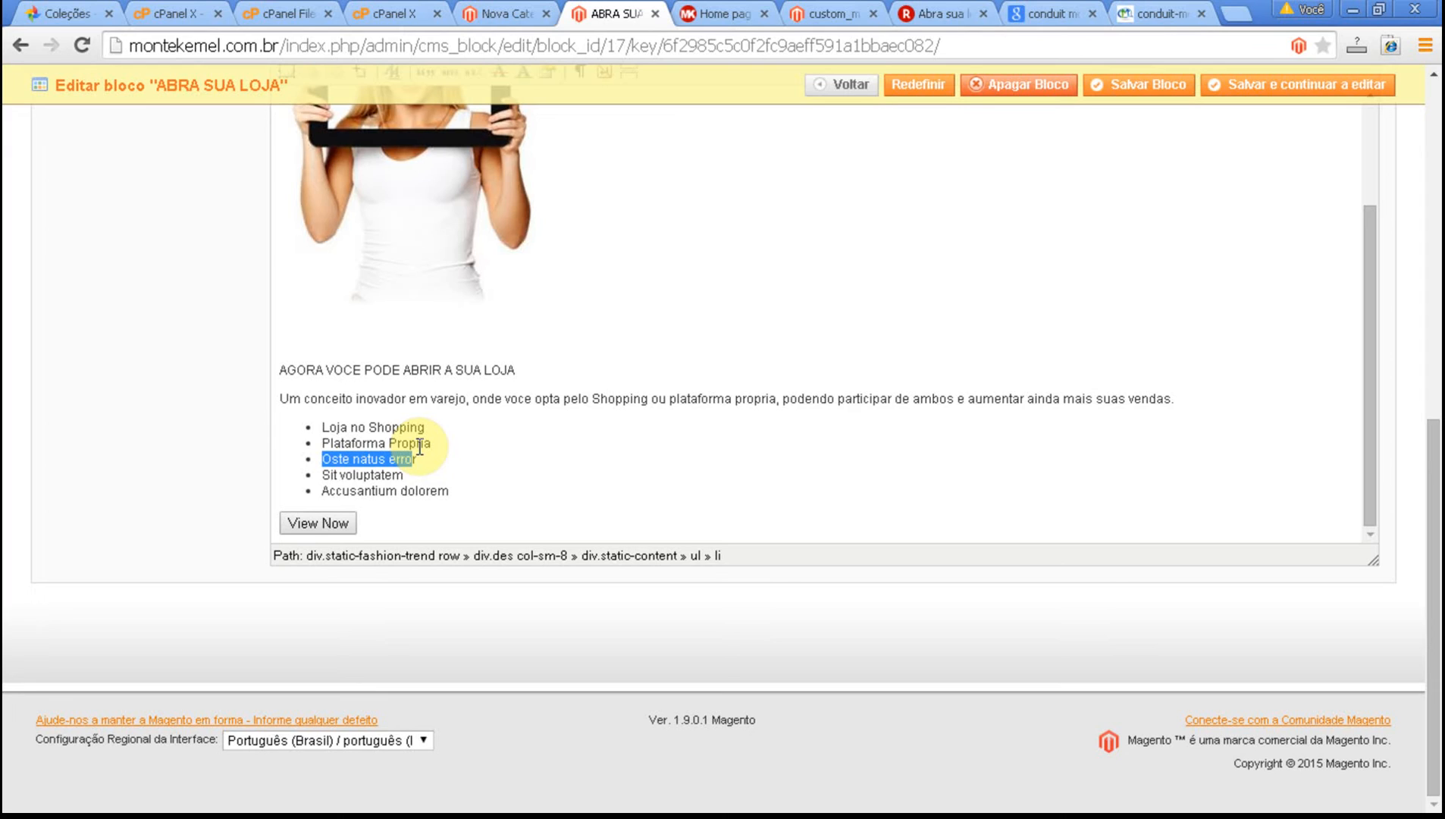
type("Gest")
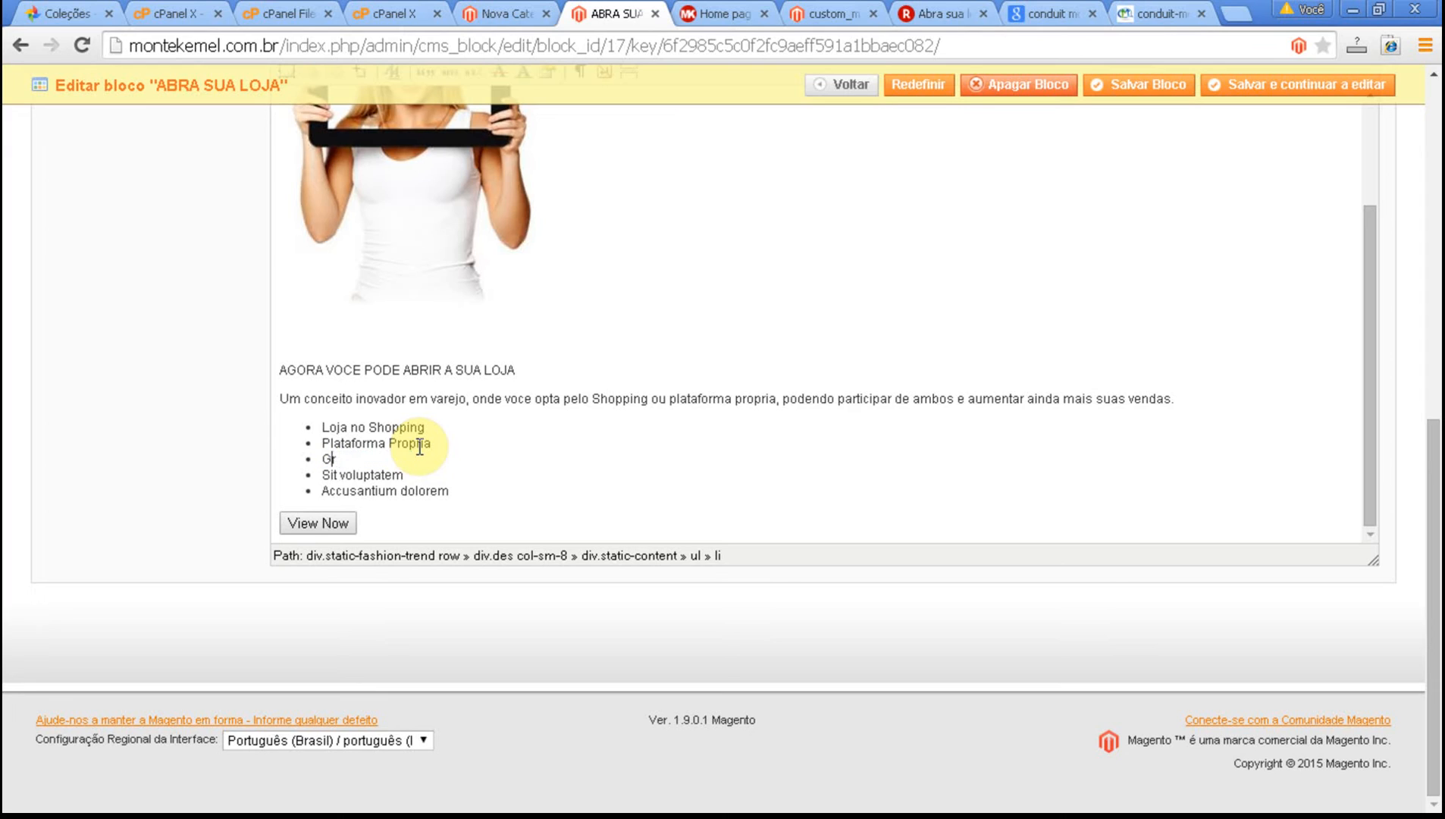
type("ao de Resultados")
Replace the fourth bullet "Sit voluptatem" with "Otimizacao para o Google".
key("Down")
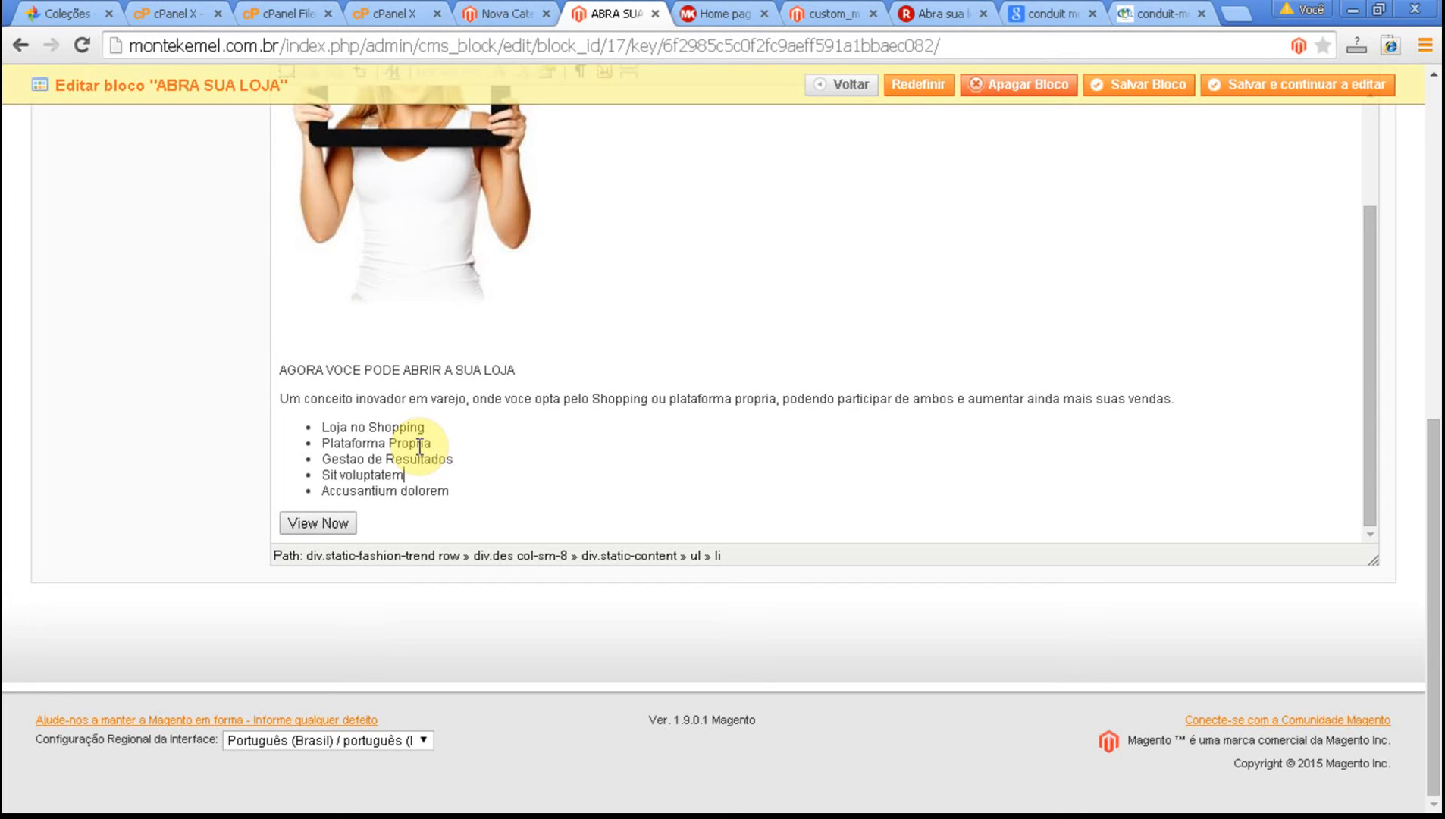
key("shift+Left")
key("shift+Left")
key("shift+Left")
key("shift+Left")
key("shift+Left")
key("shift+Left")
key("shift+Left")
key("shift+Left")
key("shift+Left")
key("shift+Left")
key("shift+Left")
key("shift+Left")
key("shift+Left")
key("shift+Left")
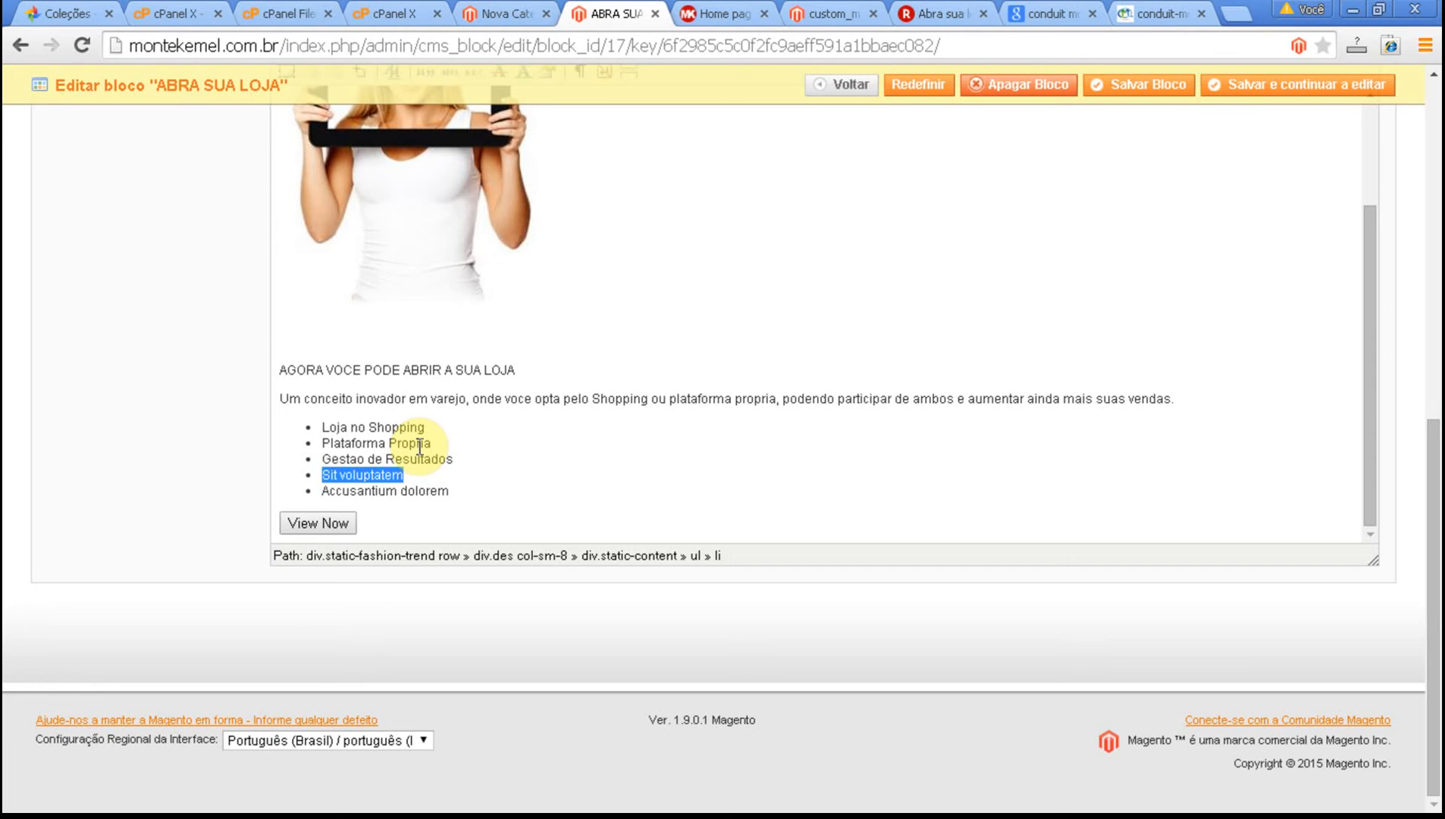
type("Otimiza")
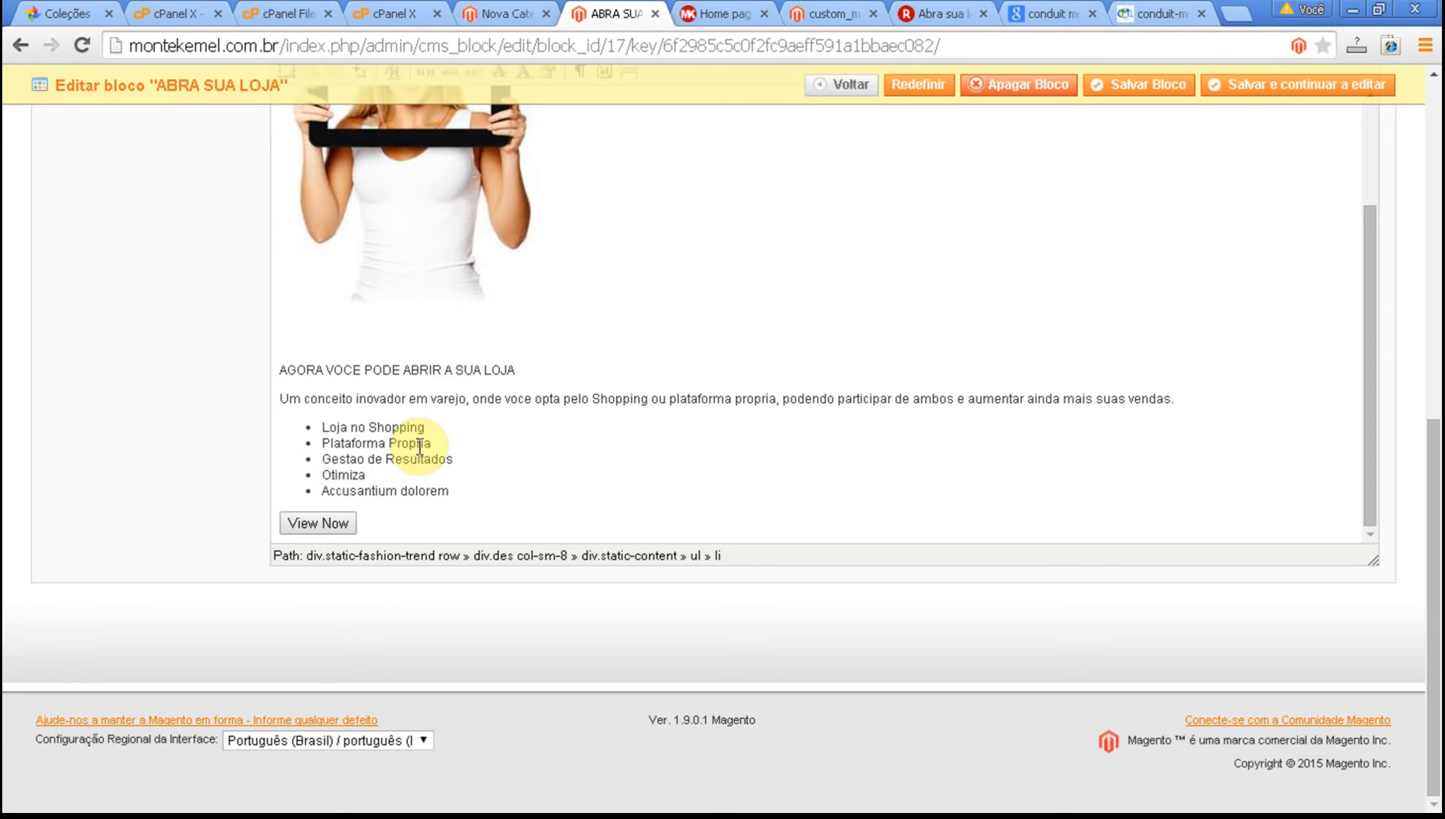
type("cao para o Google")
Replace the last bullet "Accusantium dolorem" with "Sistema de Gestao Integrado" and save the block while keeping it open for editing.
key("shift+Left")
key("shift+Left")
key("shift+Left")
key("shift+Left")
key("shift+Left")
key("shift+Left")
key("shift+Left")
key("shift+Left")
key("shift+Left")
key("shift+Left")
key("shift+Left")
key("shift+Left")
key("shift+Left")
key("shift+Left")
key("shift+Left")
key("shift+Left")
key("shift+Left")
key("shift+Left")
key("shift+Left")
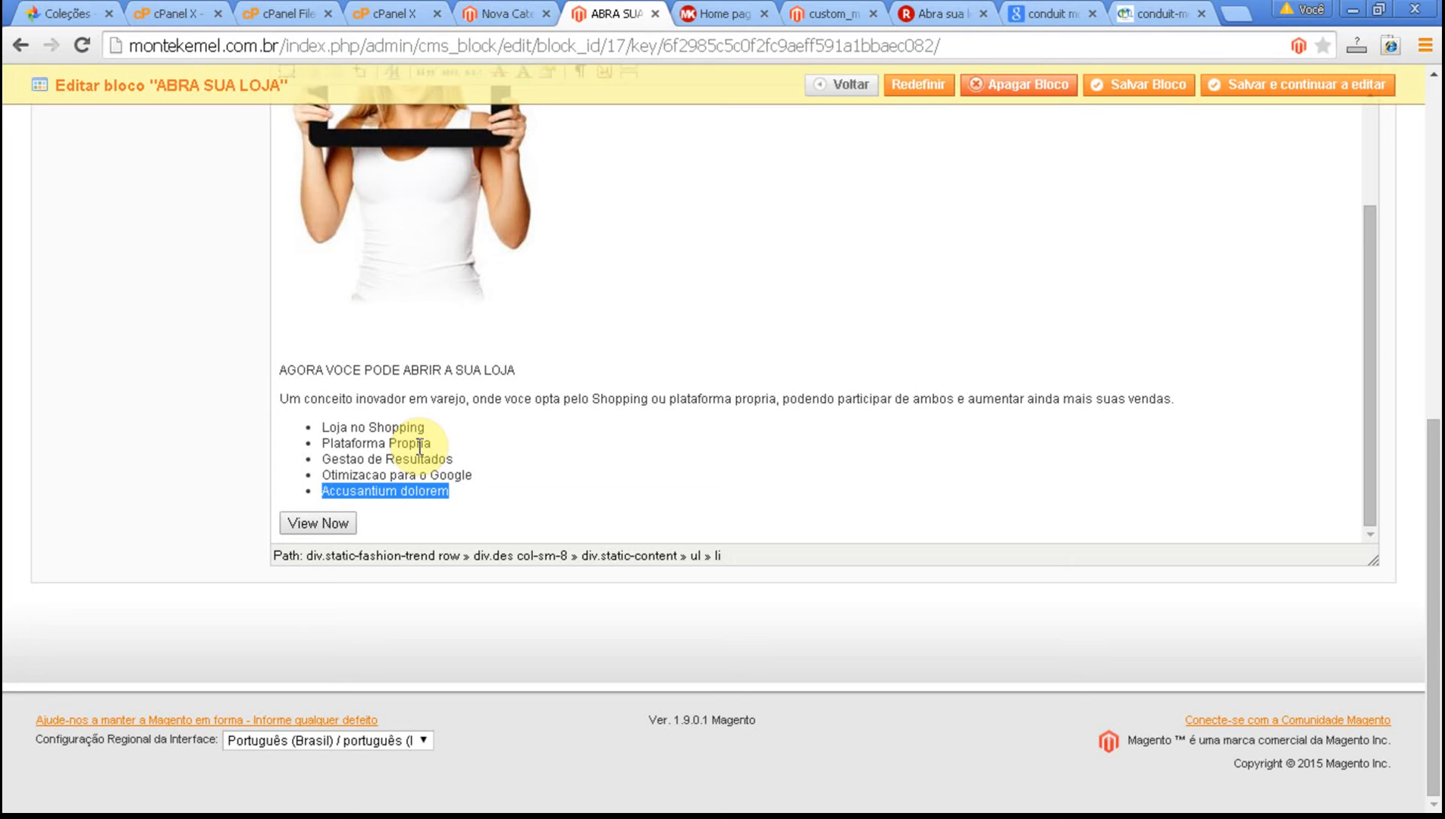
type("Sis")
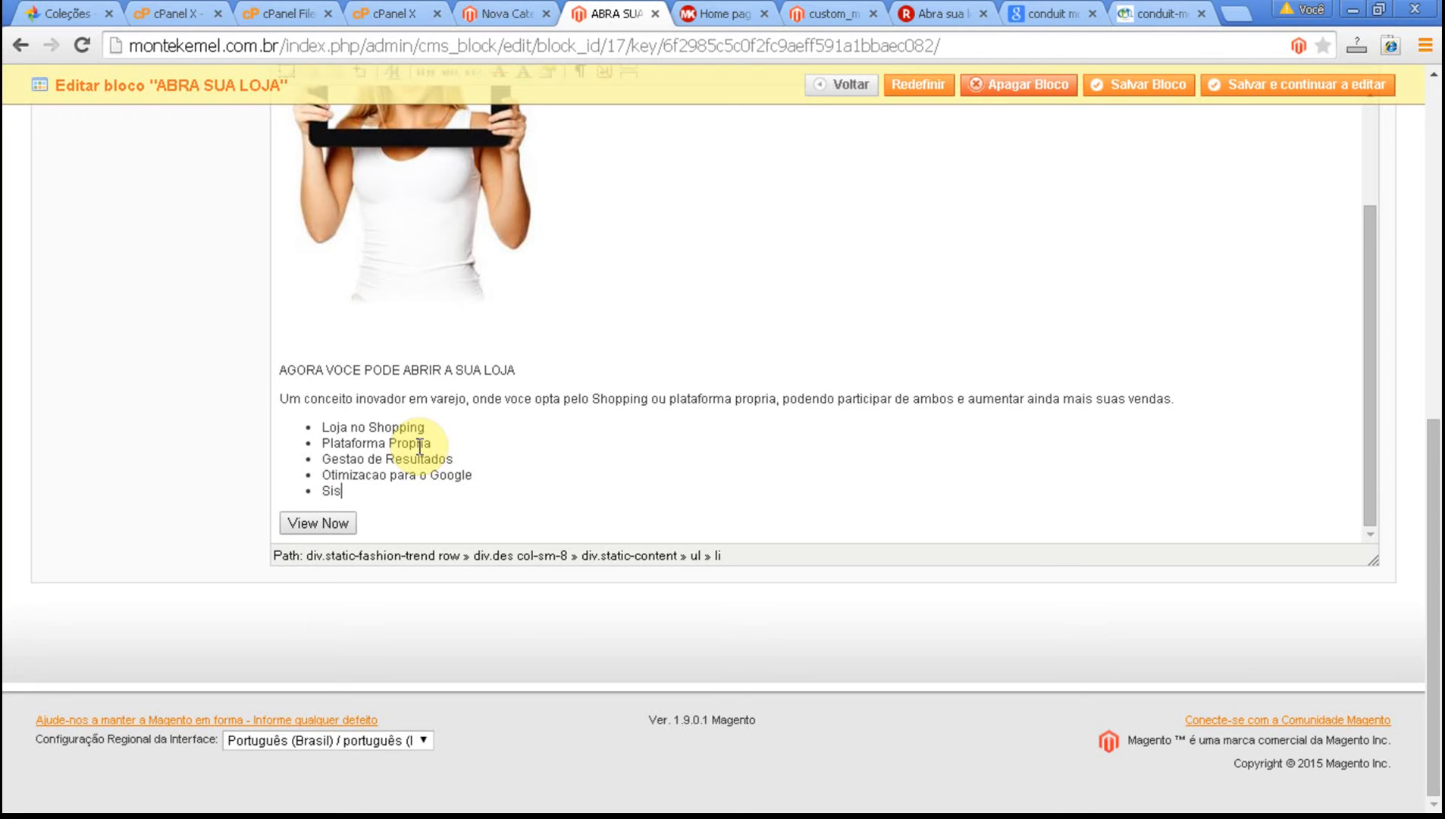
type("tema de Gest~ao Integrado")
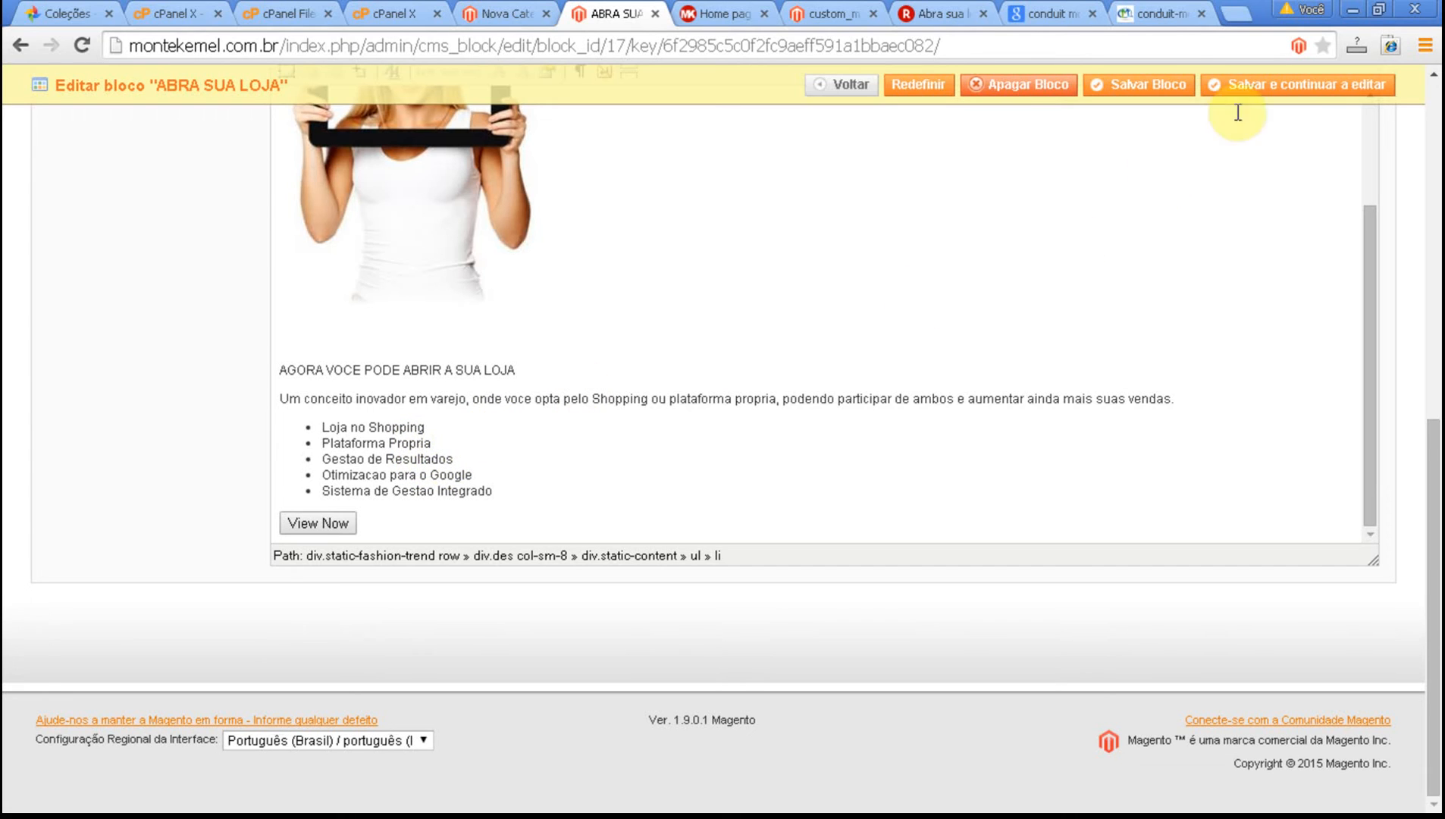
left_click(1309, 85)
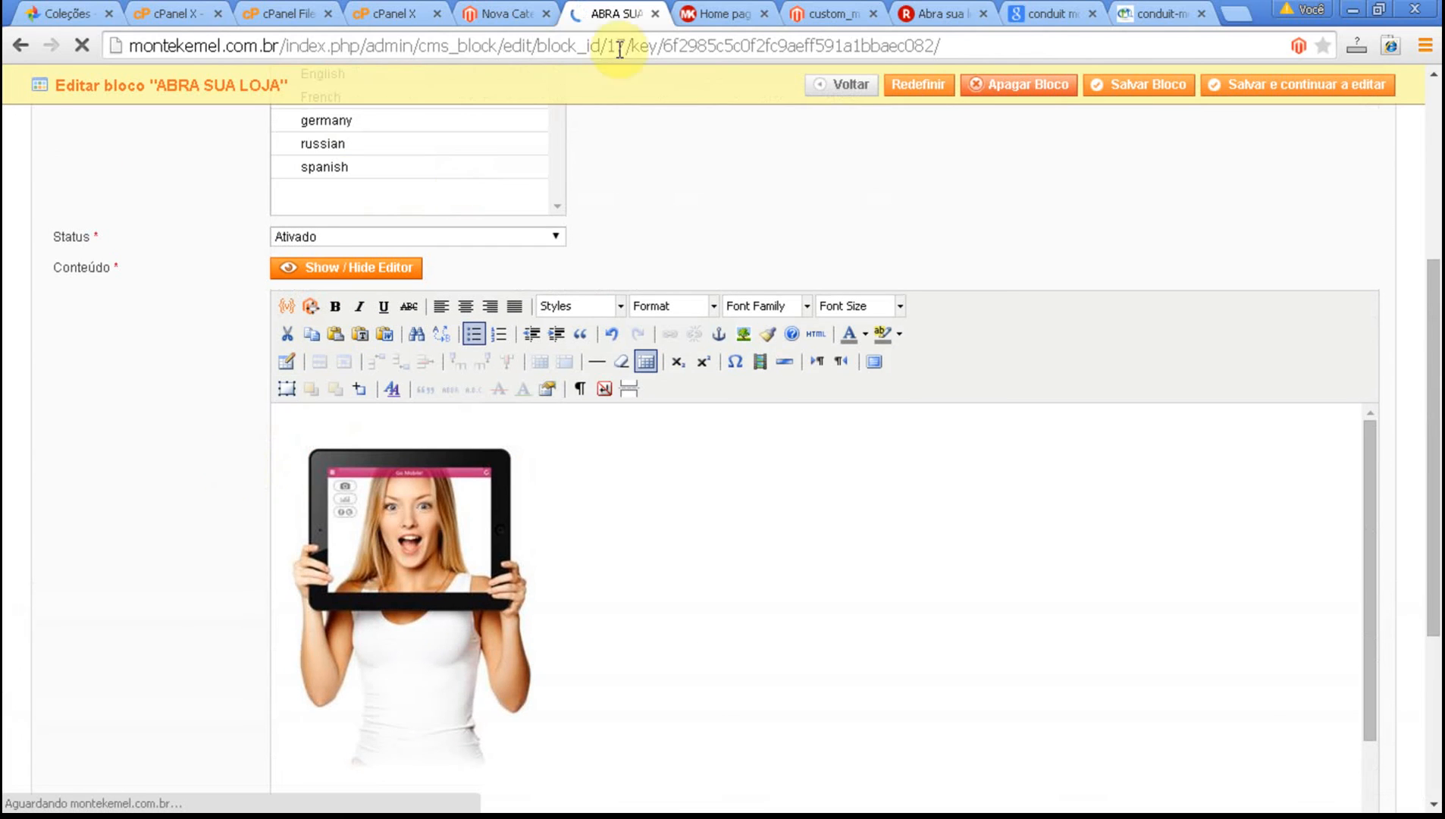
Reload the store's home page and check the rewritten text in the ABRA SUA LOJA submenu.
left_click(712, 12)
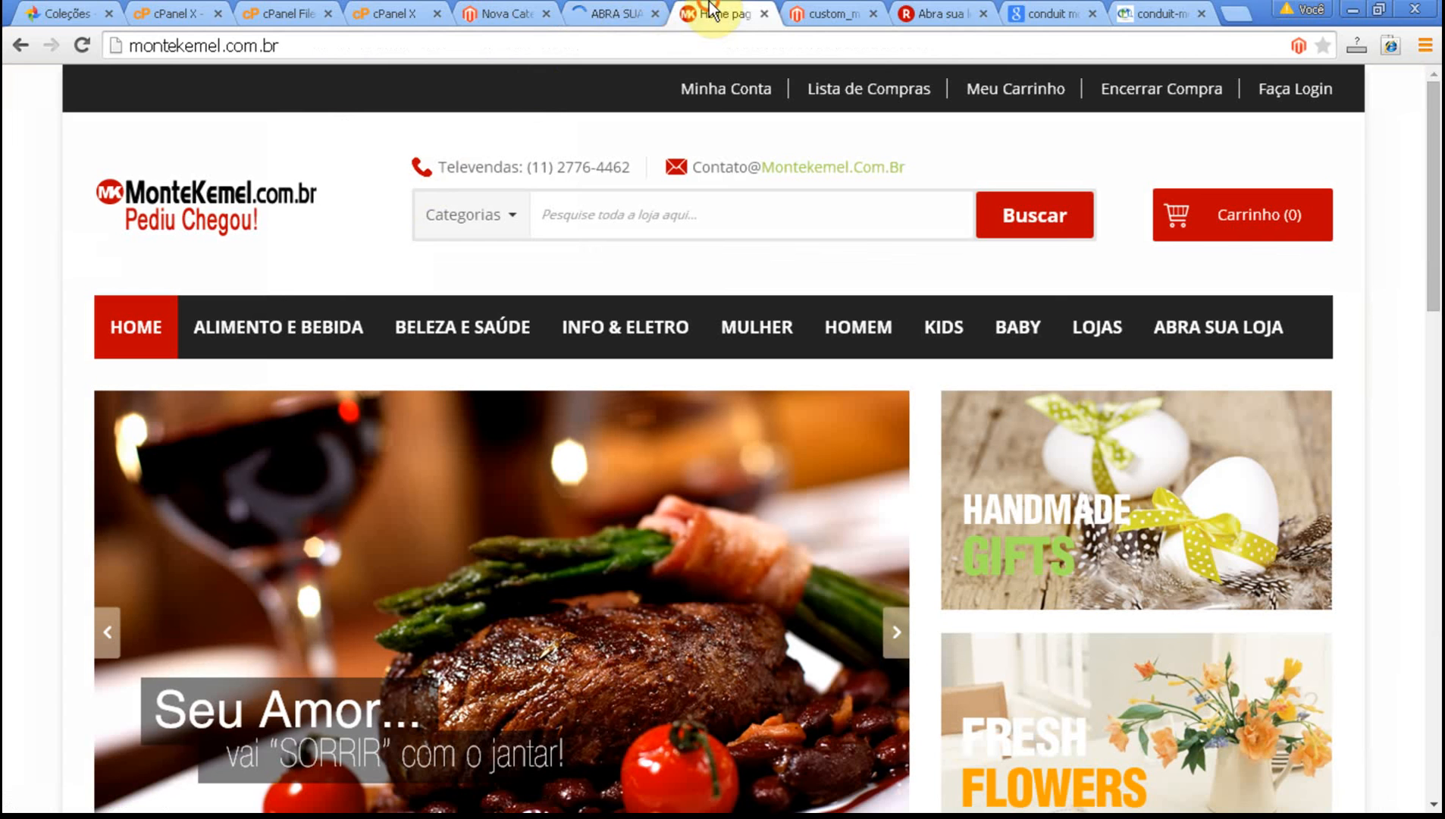
left_click(80, 46)
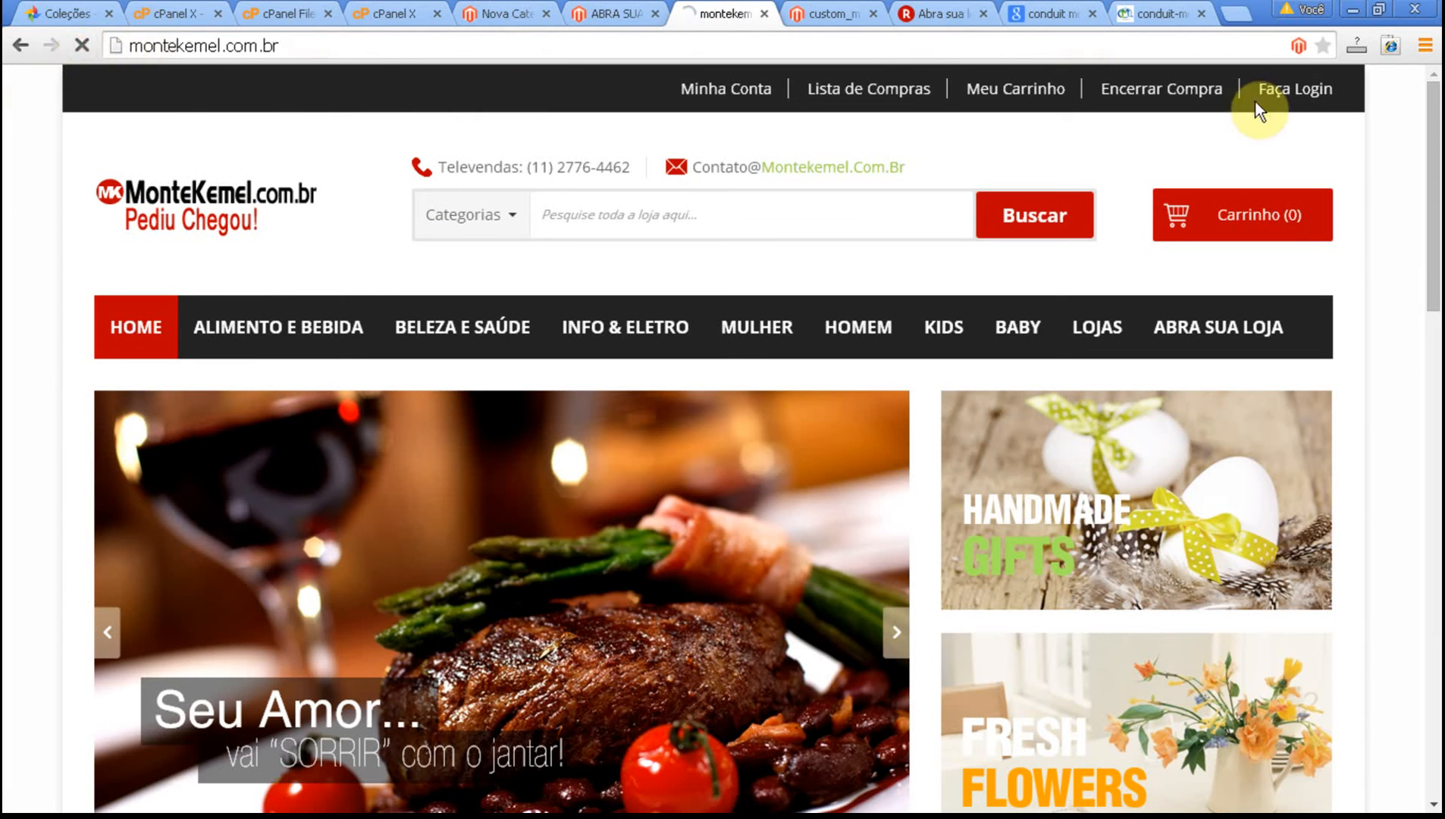
mouse_move(1240, 343)
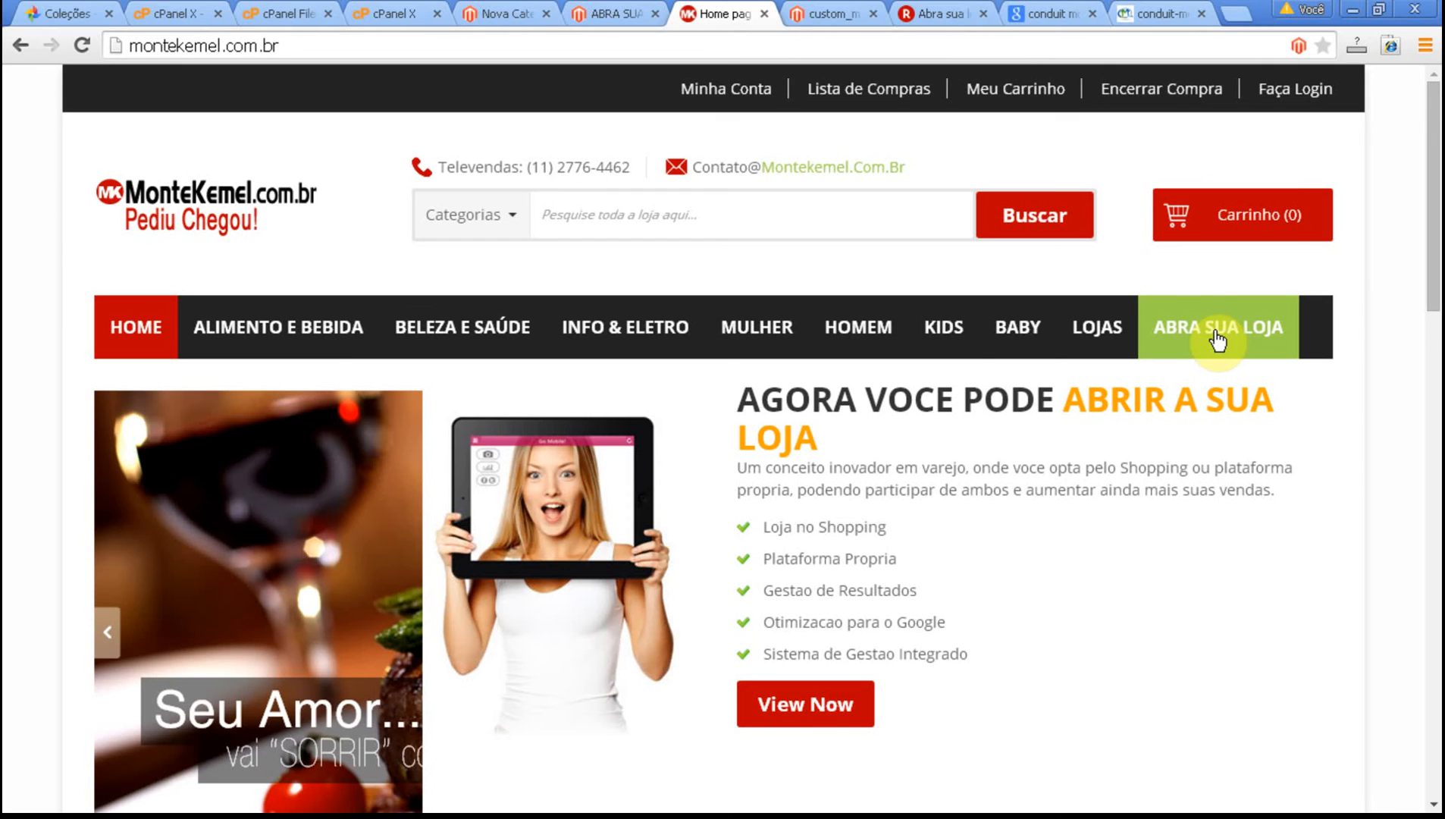
scroll(1217, 341, "down", 2)
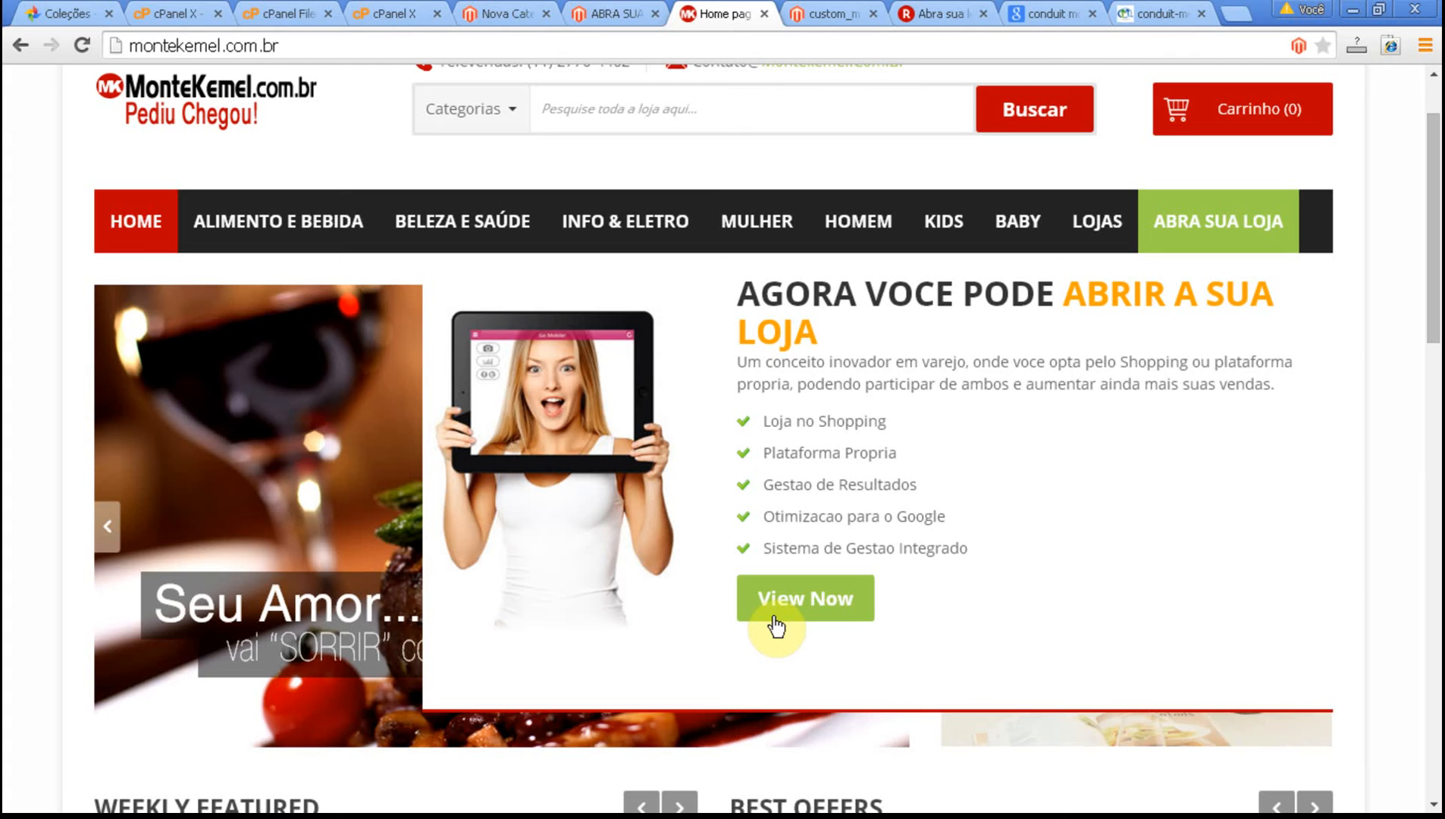
Return to the ABRA SUA LOJA block editor and add "SIM!" before the heading "AGORA VOCE PODE ABRIR A SUA LOJA".
left_click(628, 13)
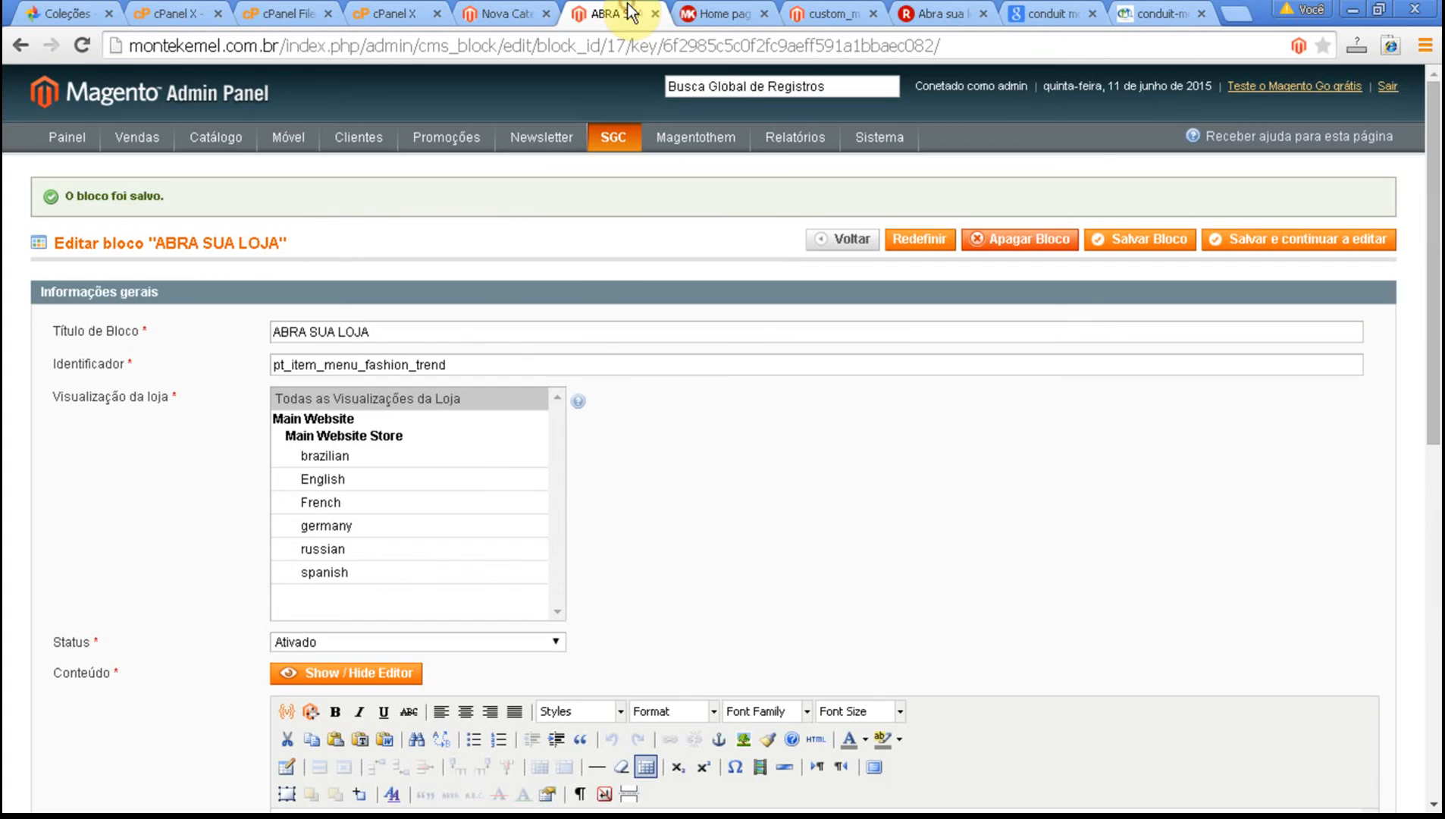
scroll(233, 537, "down", 8)
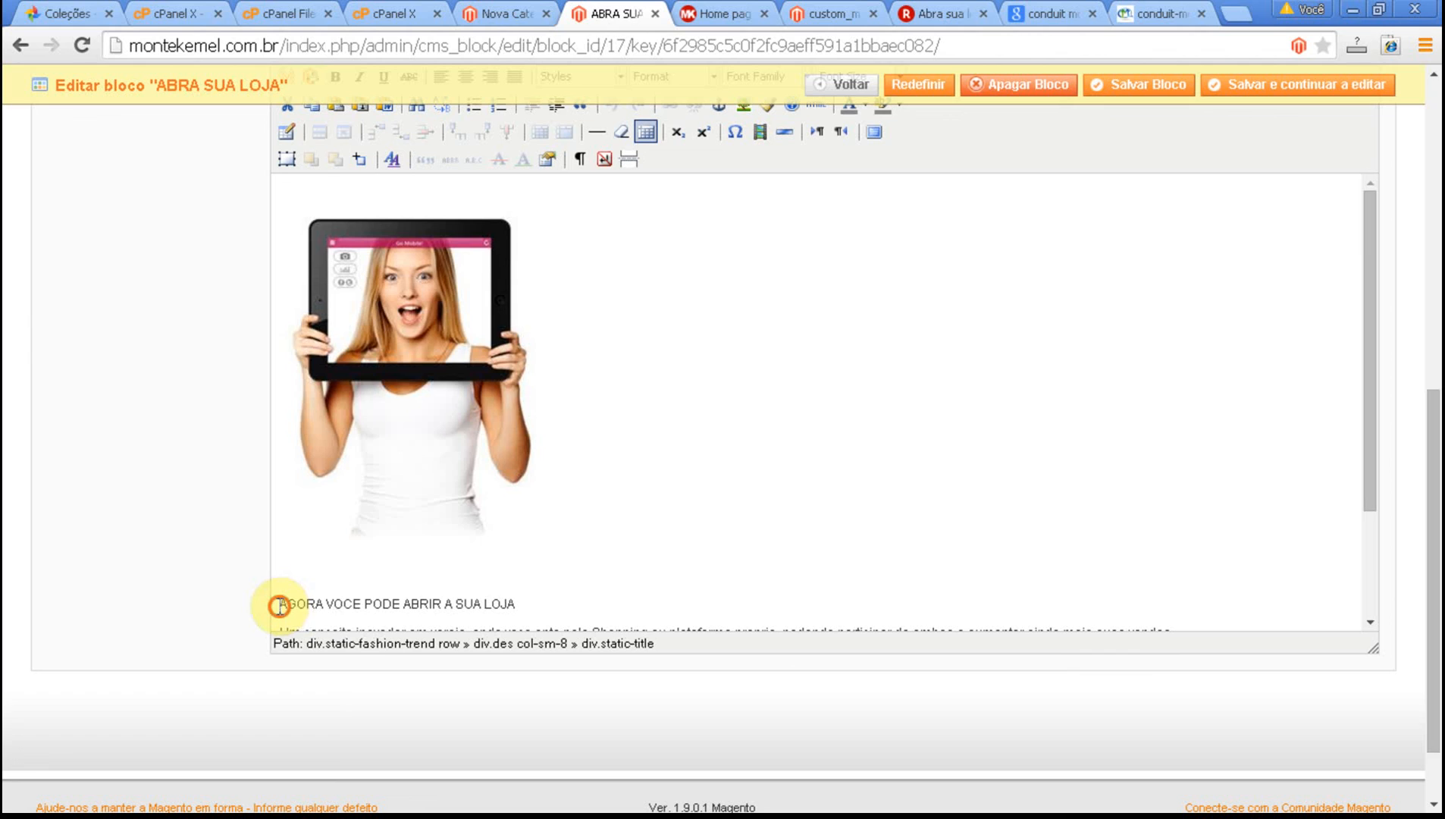
type("SIM!")
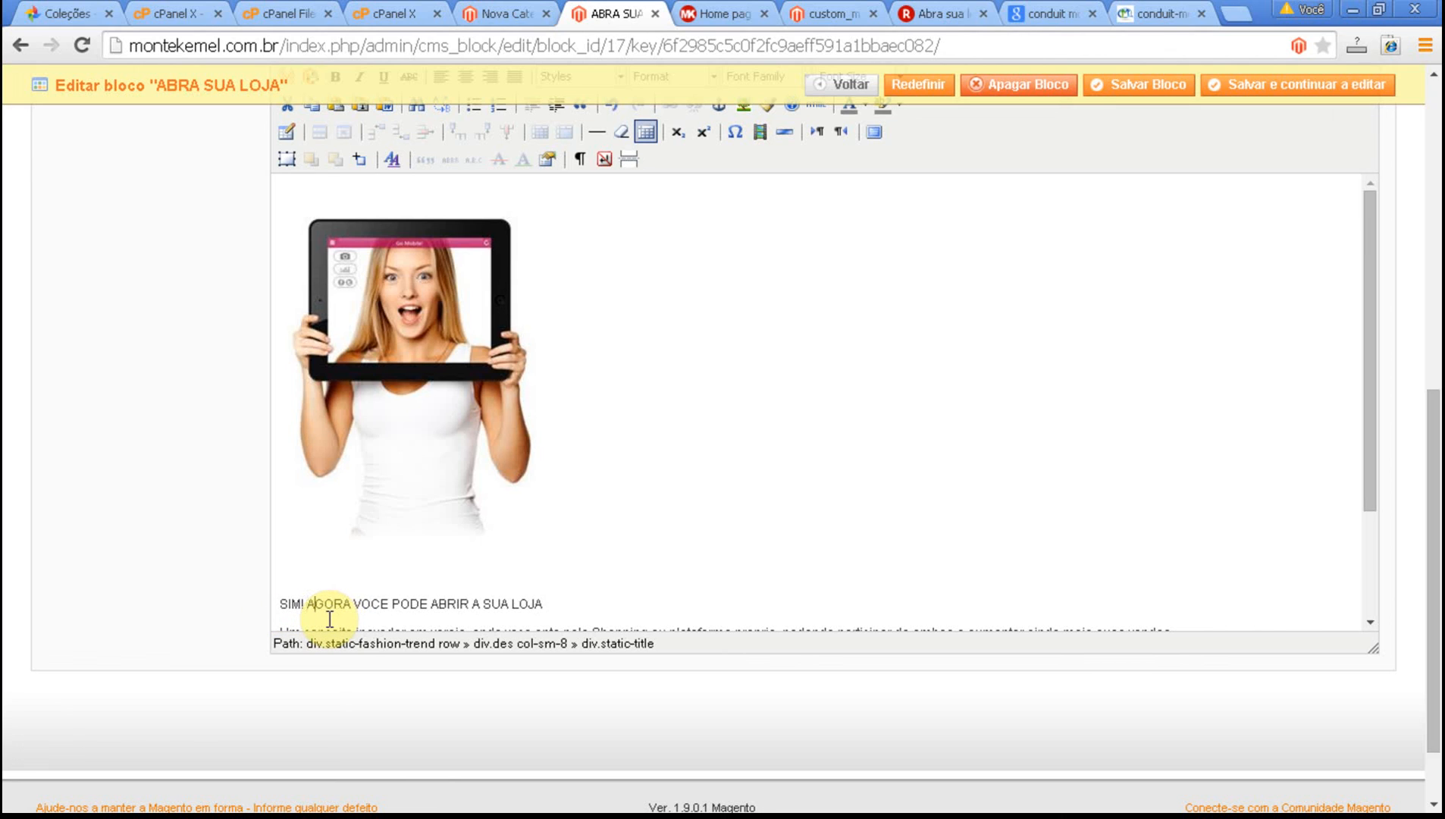
Add "NA INTERNET" to the end of the block's heading, after "A SUA LOJA".
key("Right")
key("Right")
key("Right")
key("Right")
key("Right")
key("Right")
key("Right")
key("Right")
key("Right")
key("Right")
key("Right")
key("Right")
key("Right")
key("Right")
key("Right")
key("Right")
key("Right")
key("Right")
key("Right")
key("Right")
key("Right")
key("Right")
key("Right")
key("Right")
key("Right")
key("Right")
key("Right")
key("Right")
key("Left")
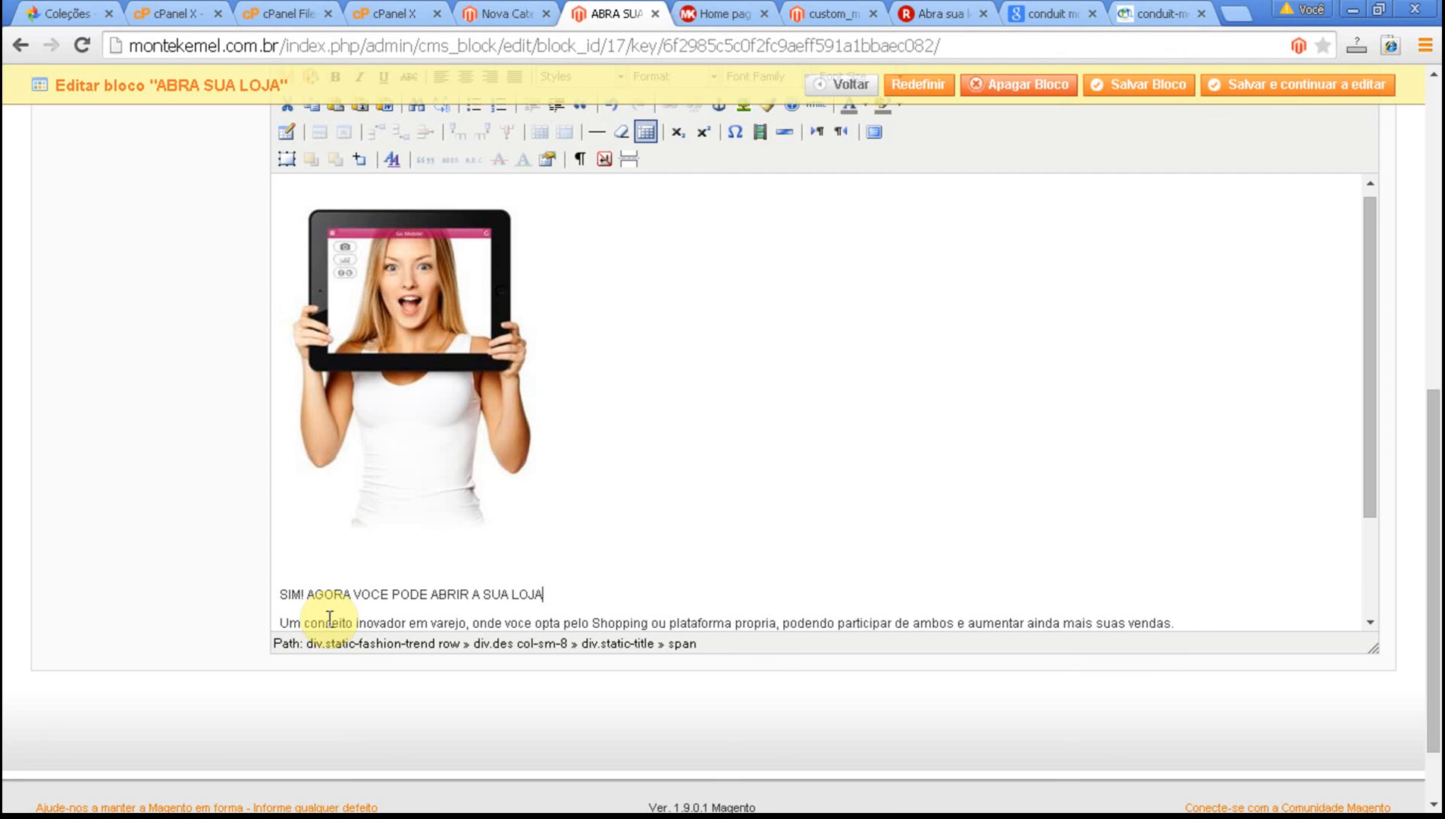
type("NA INTERNET")
Insert "E VENDER" before "NA INTERNET" in the heading and save the block while keeping it open for editing.
key("Left")
key("Left")
key("Left")
key("Left")
key("Left")
key("Left")
key("Left")
key("Left")
key("Left")
key("Left")
key("Left")
type("E VENDER")
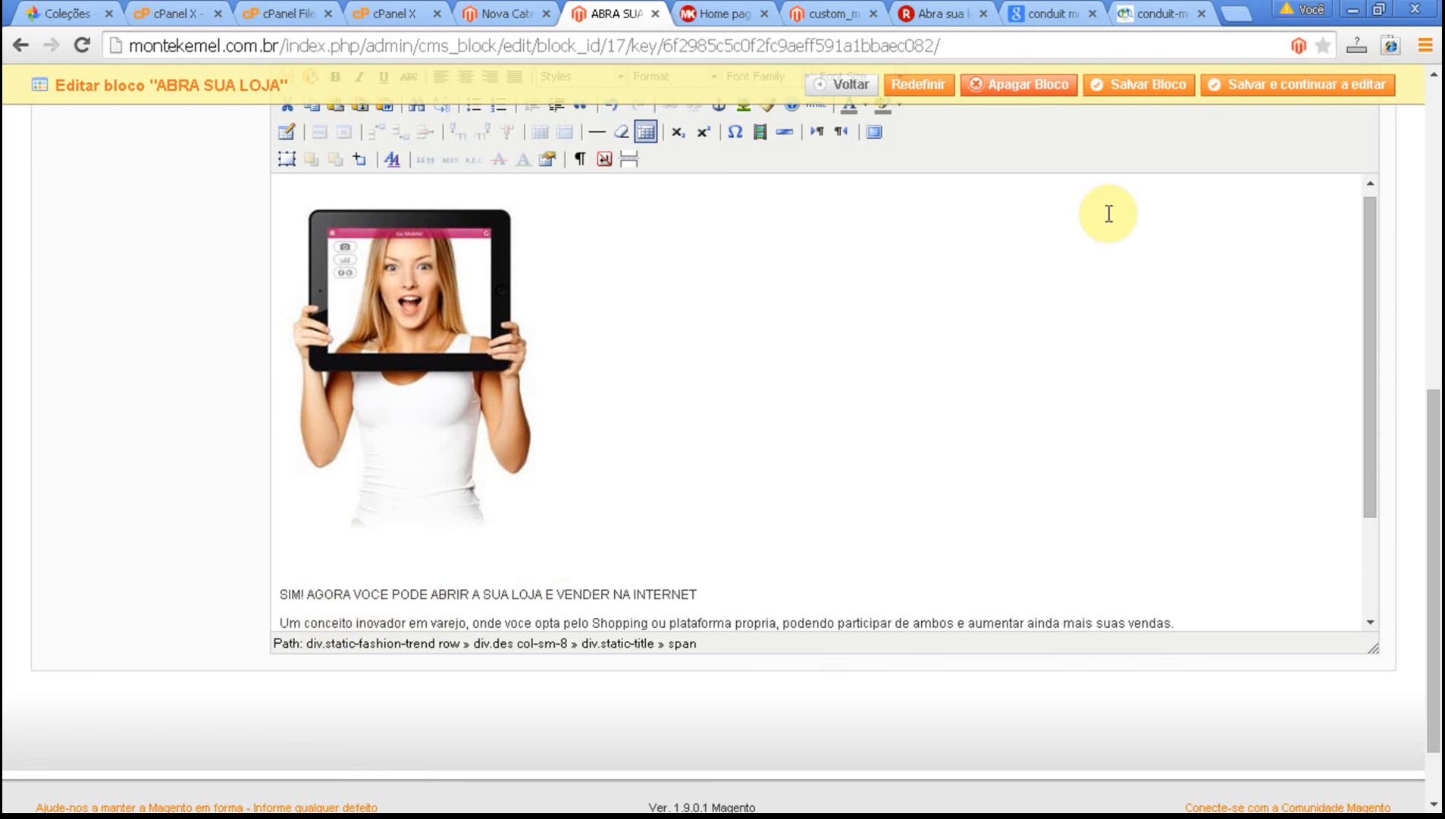
left_click(1364, 84)
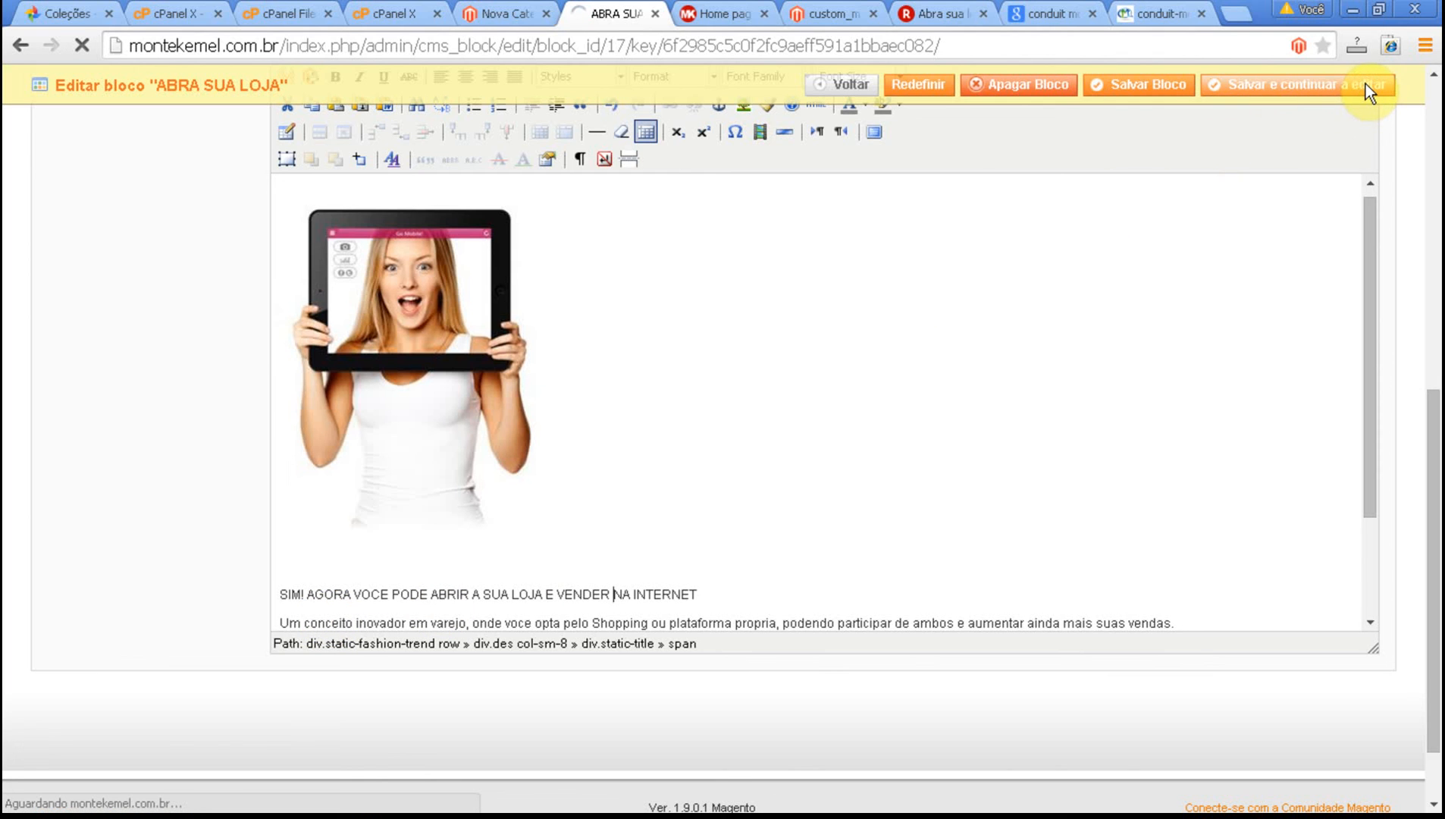
Reload the store's home page and check the extended heading in the ABRA SUA LOJA submenu.
left_click(720, 12)
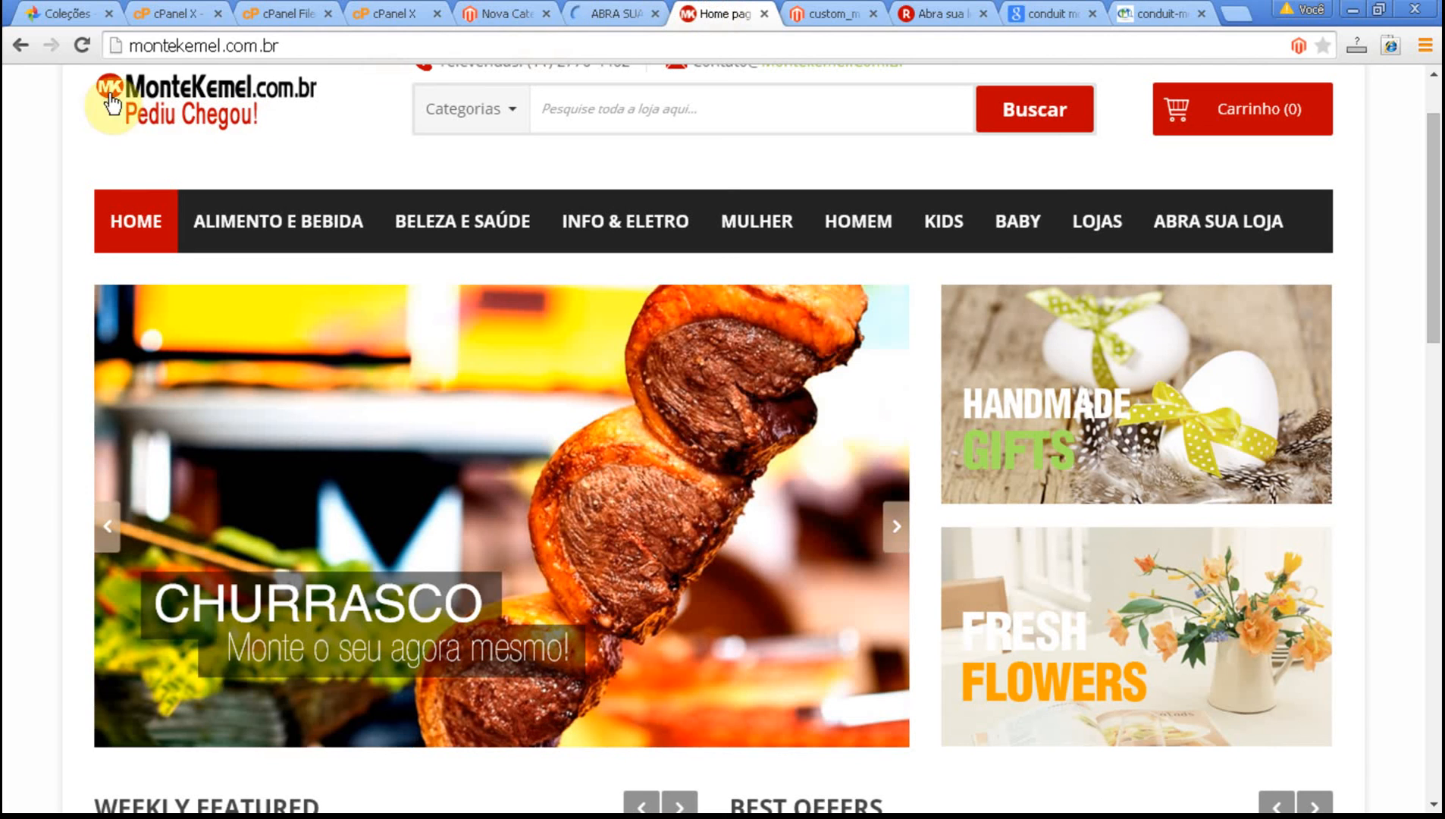
left_click(84, 43)
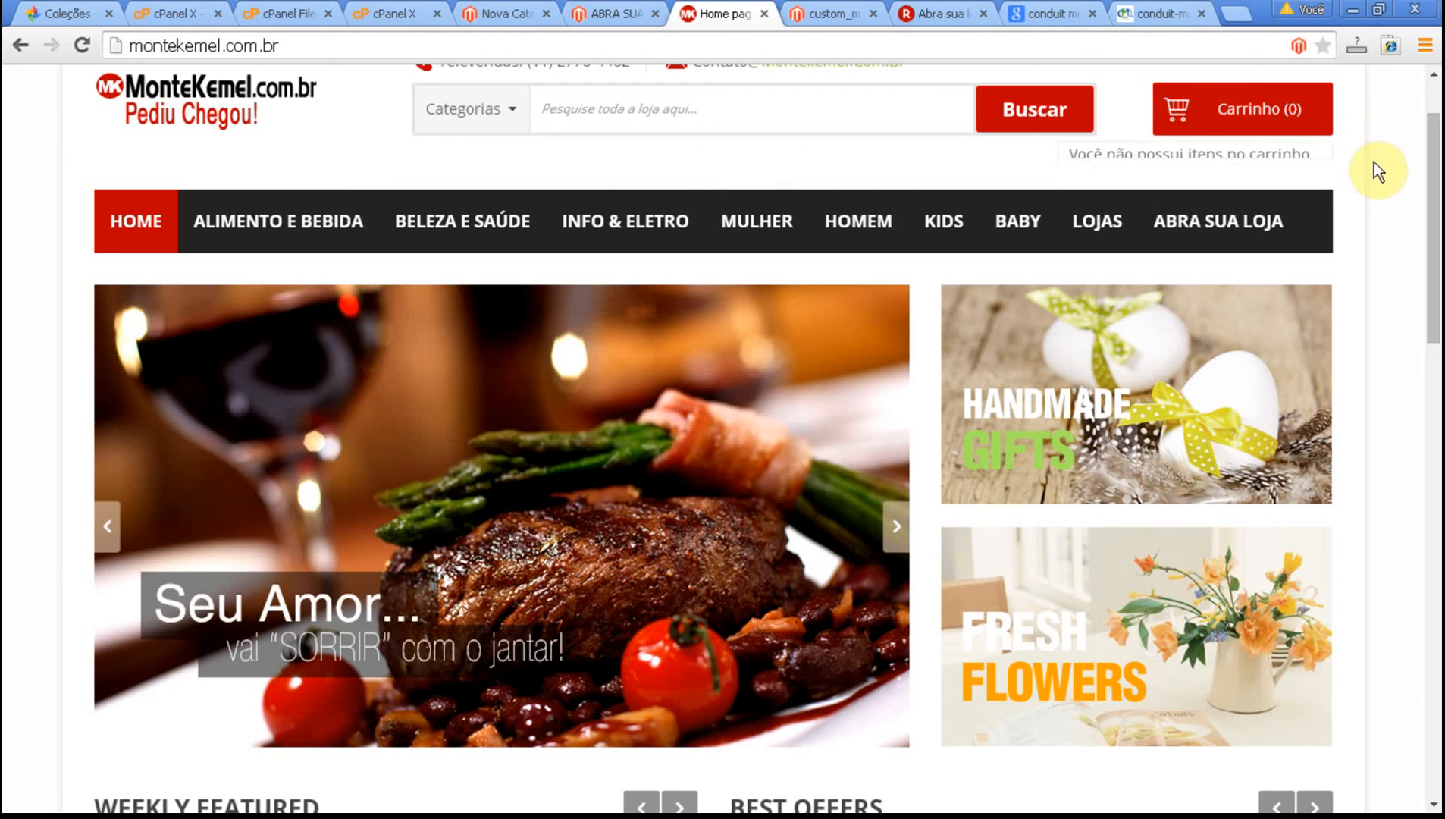
mouse_move(1268, 222)
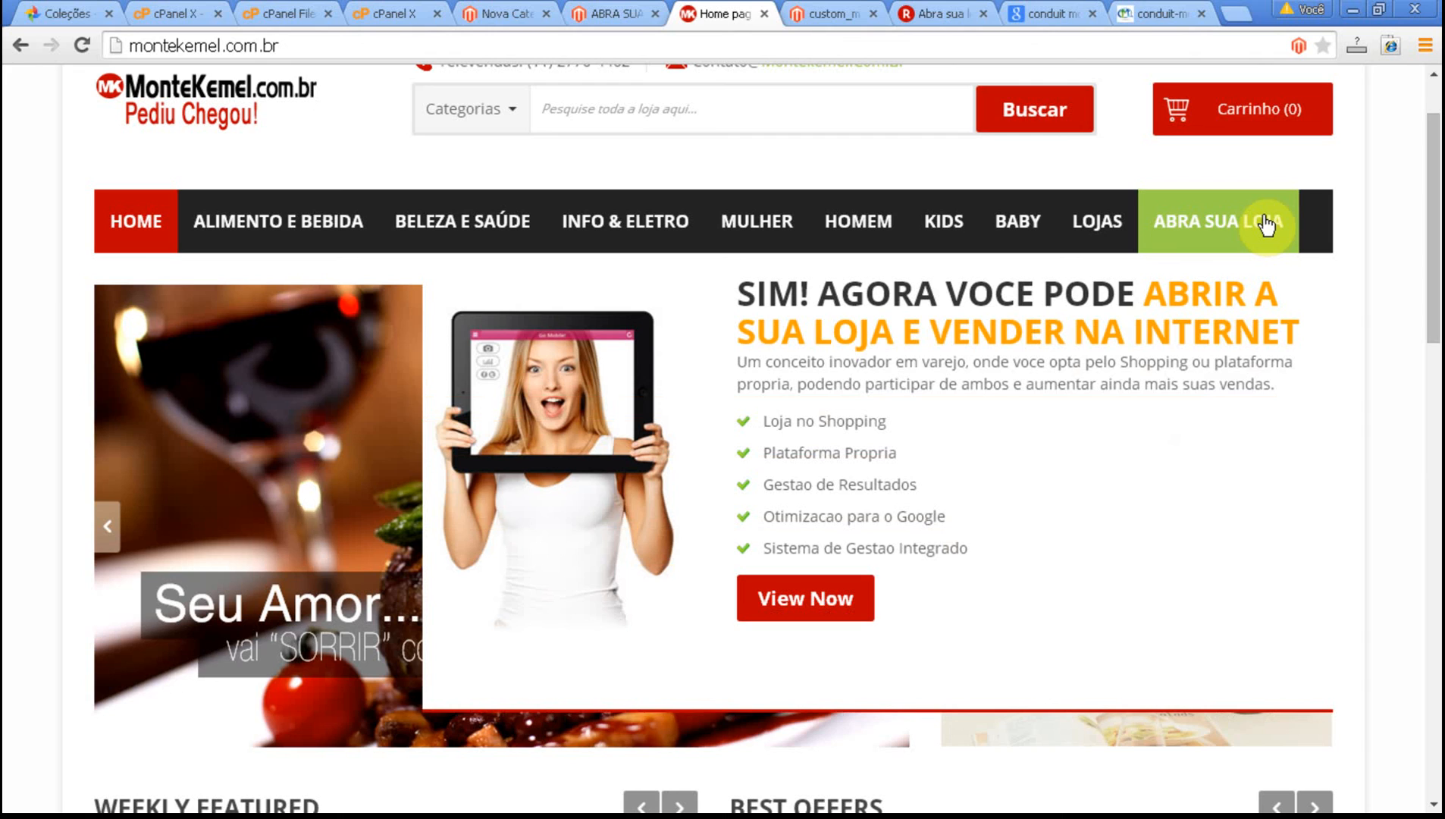